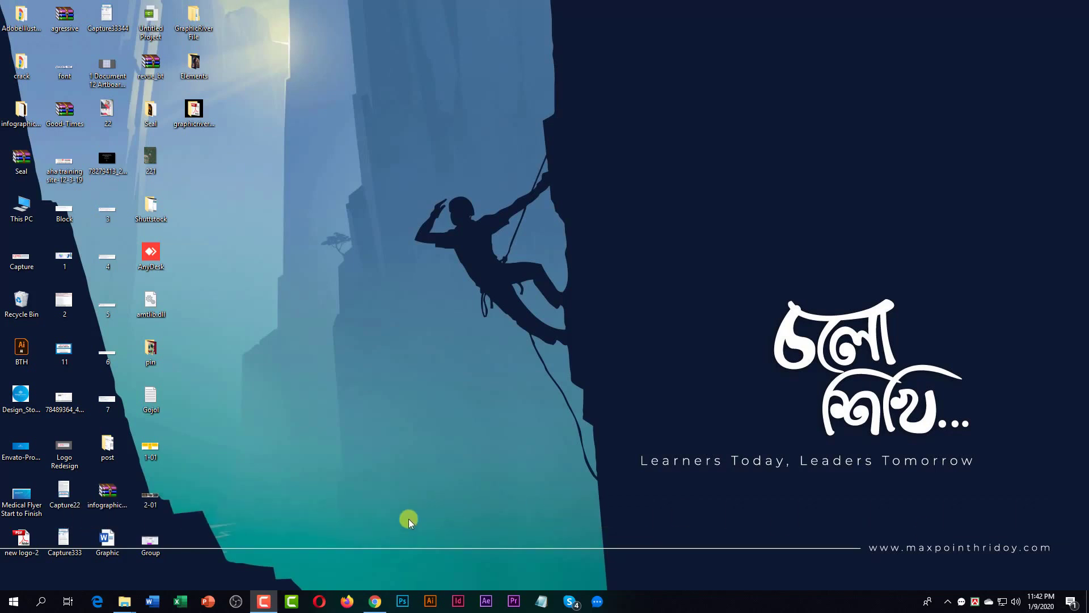
Extract the Graphicriver-22727080 archive in the GraphicRiver File folder to a subfolder of the same name
mouse_move(124, 603)
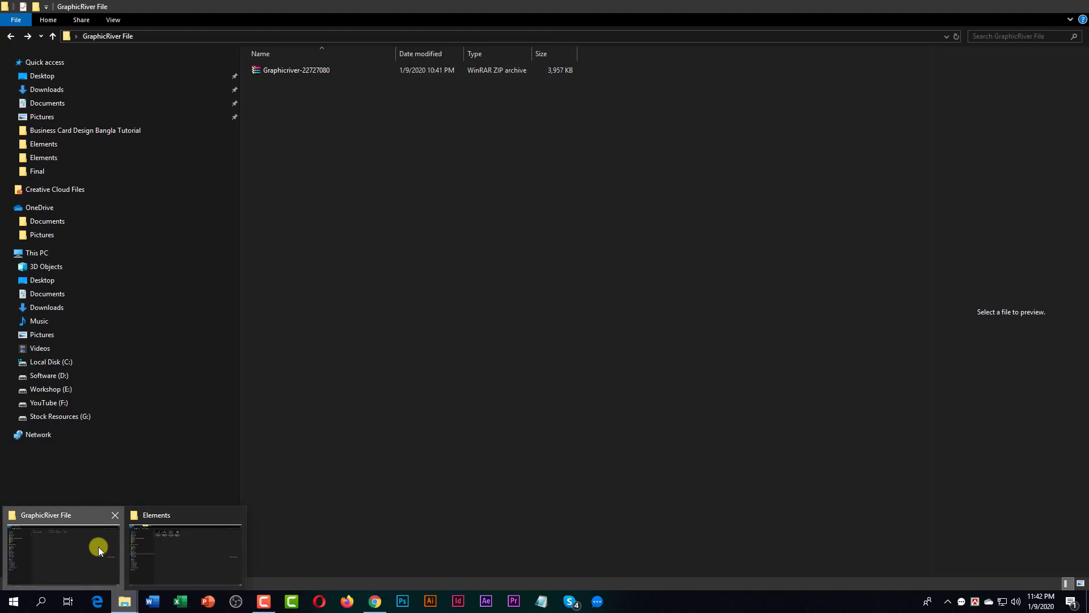
click(98, 548)
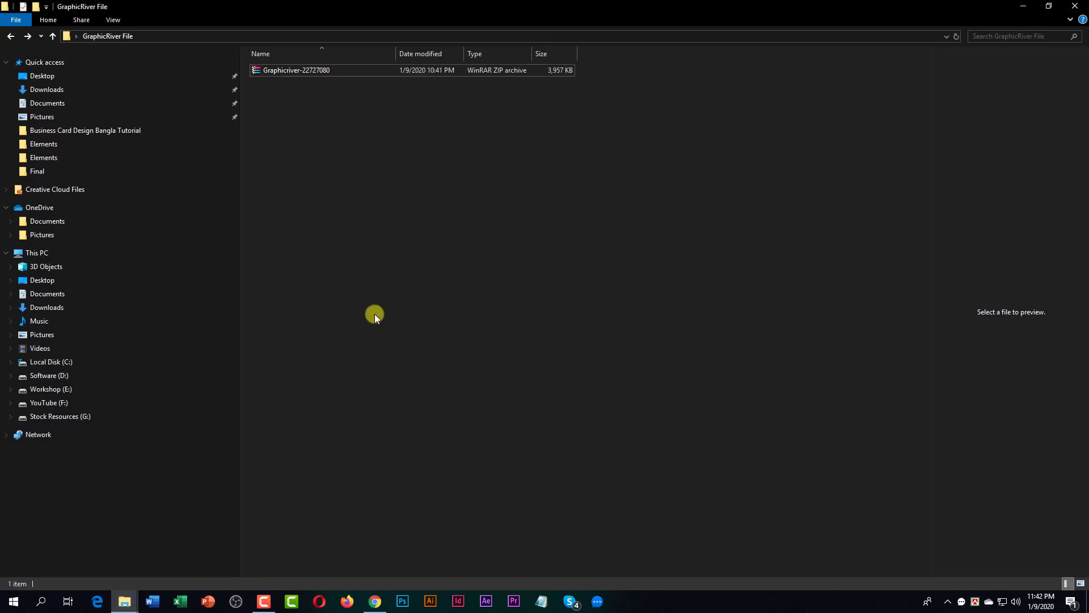
click(306, 69)
click(303, 71)
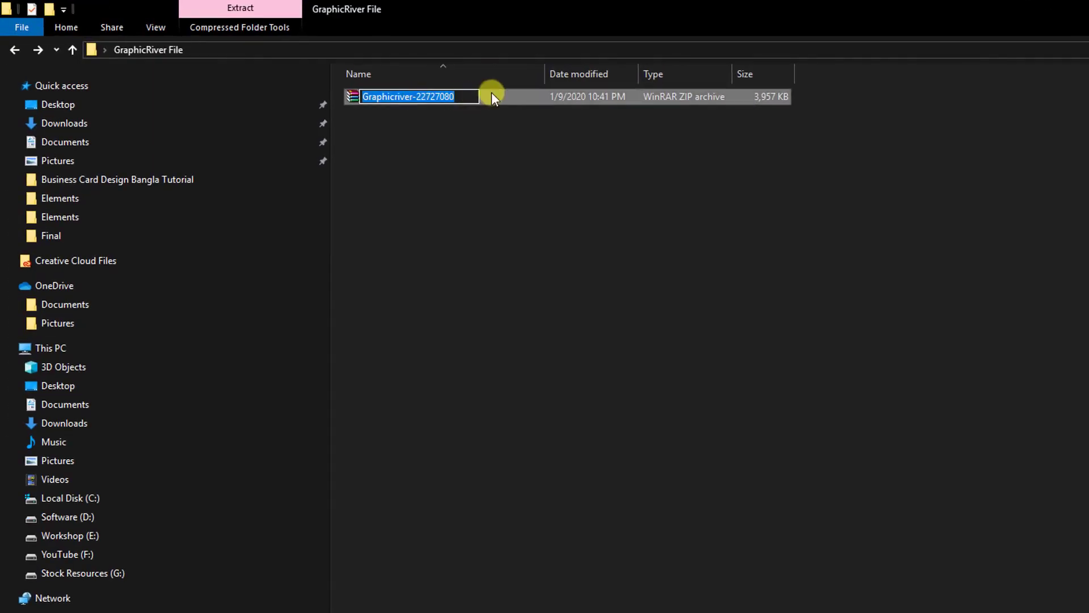
right_click(357, 67)
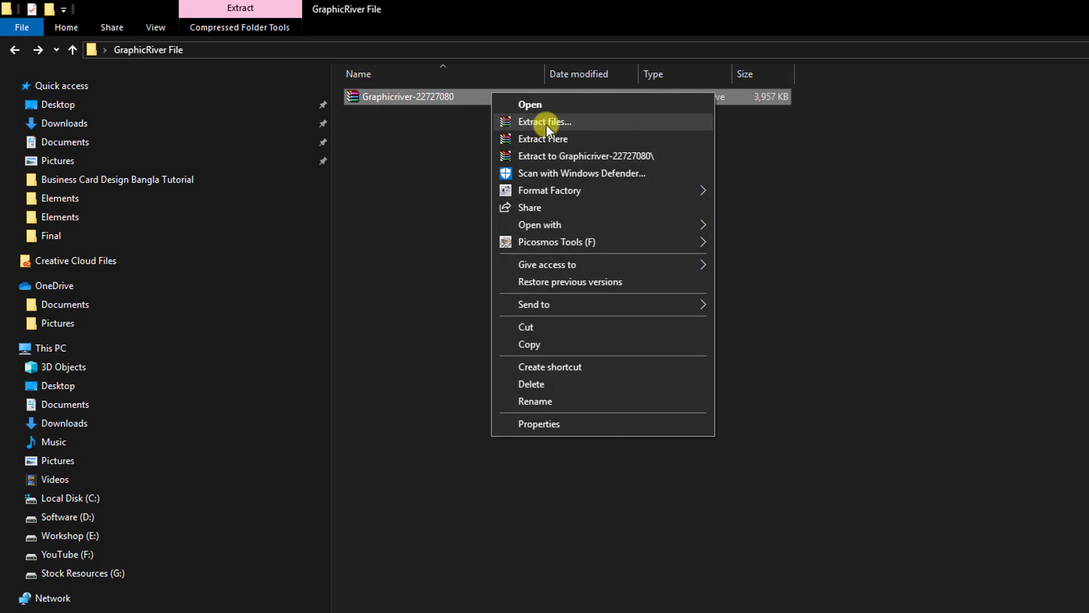
click(546, 124)
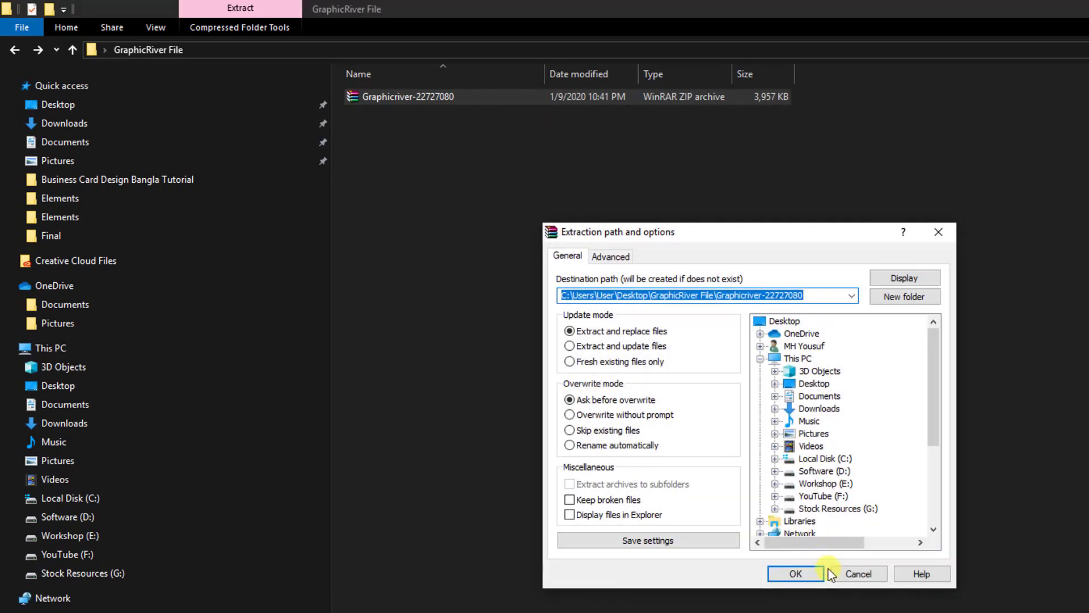
click(796, 574)
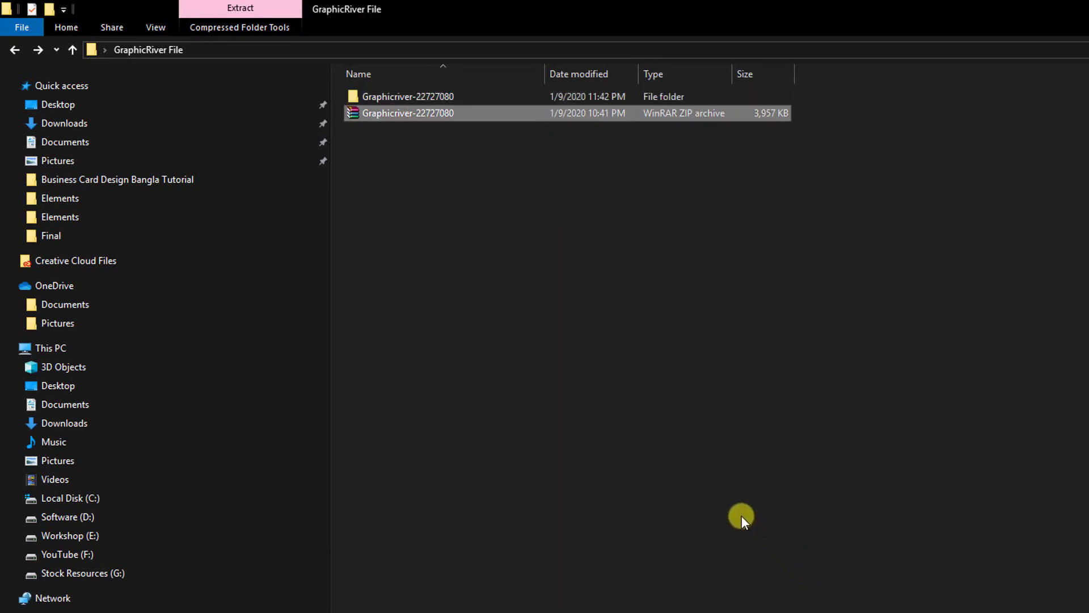
Go into the extracted Graphicriver-22727080 folder and open the Help file text document
double_click(407, 98)
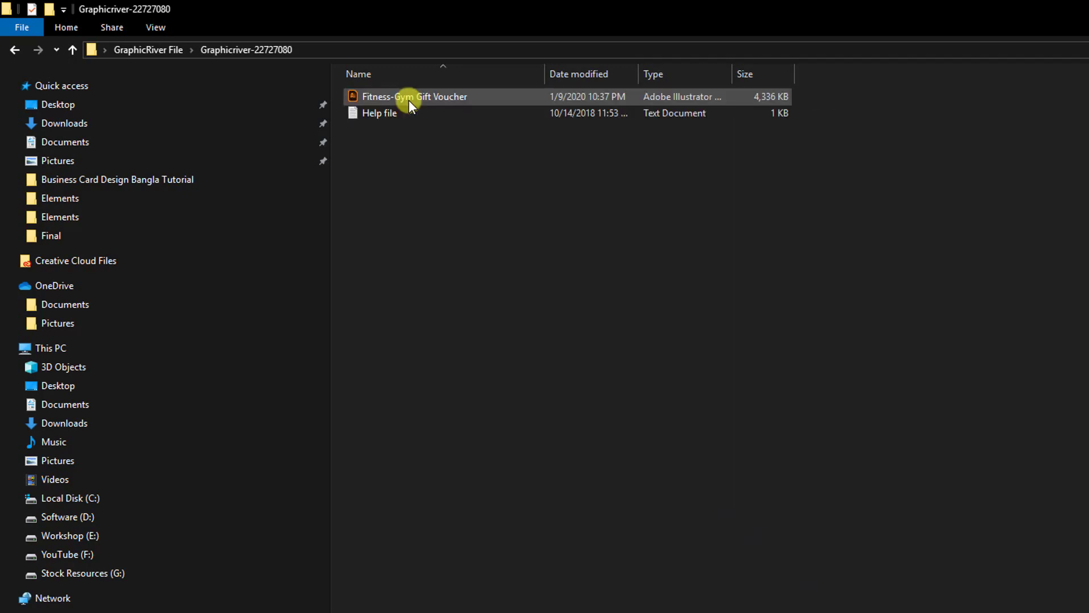
click(377, 97)
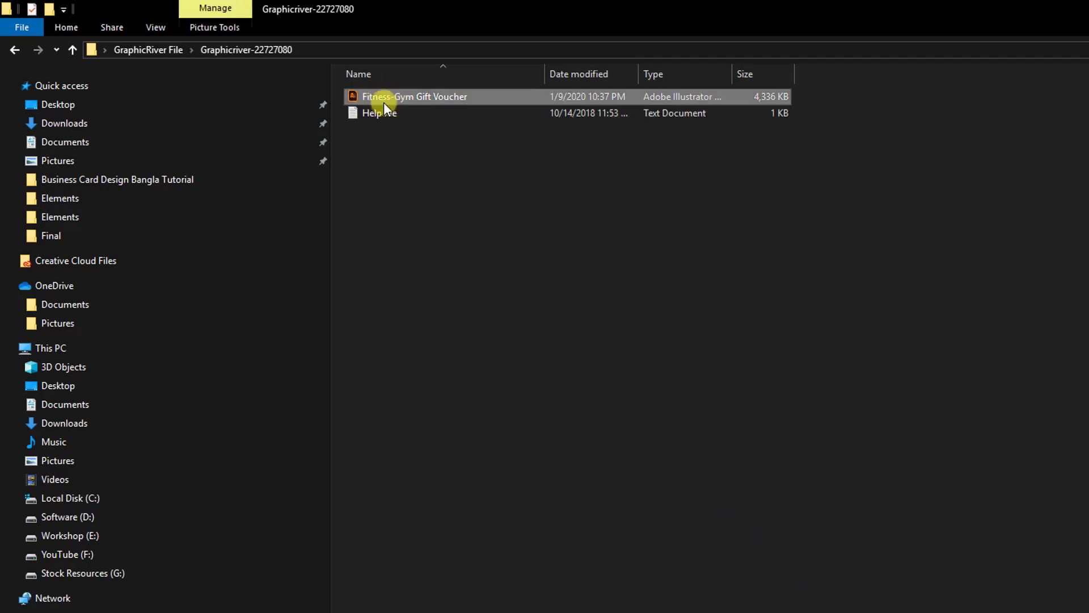
click(372, 113)
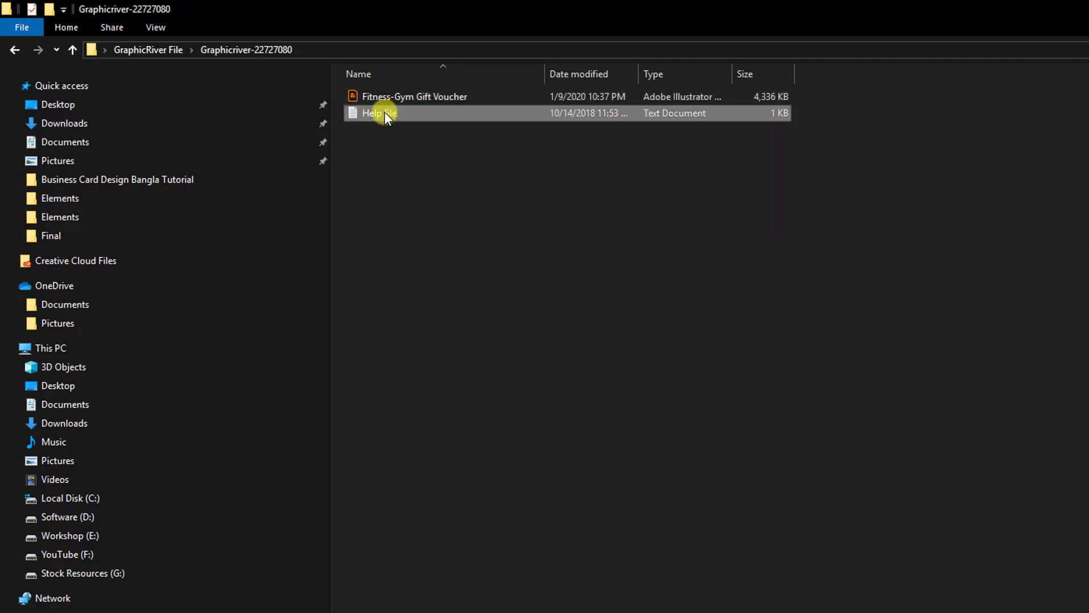
right_click(383, 116)
click(425, 126)
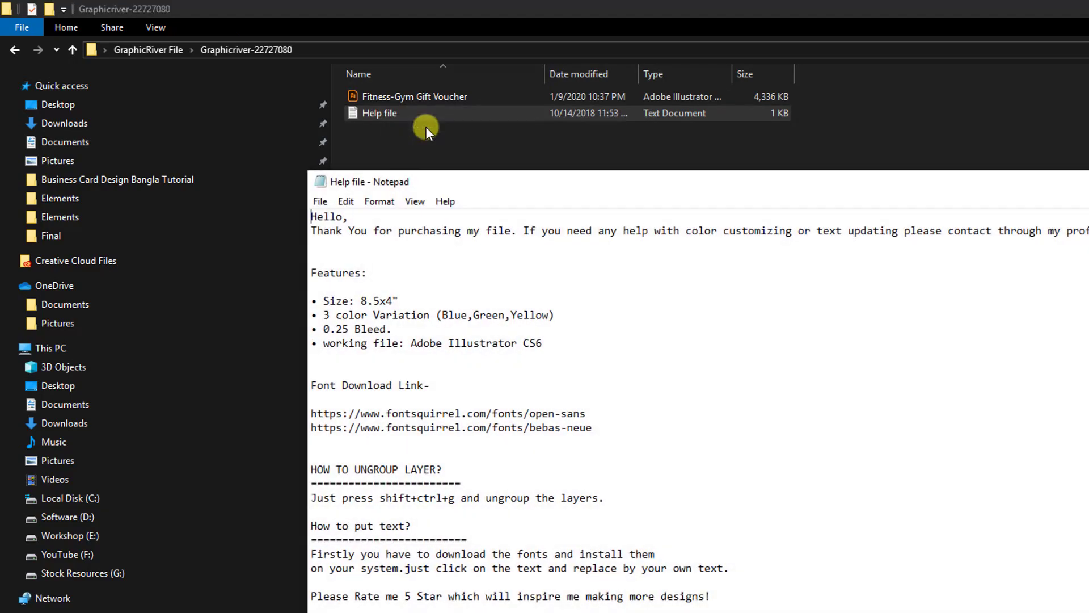
Read through the help file, from the feature list and instructions to the Font Download Link section
drag(309, 213, 460, 370)
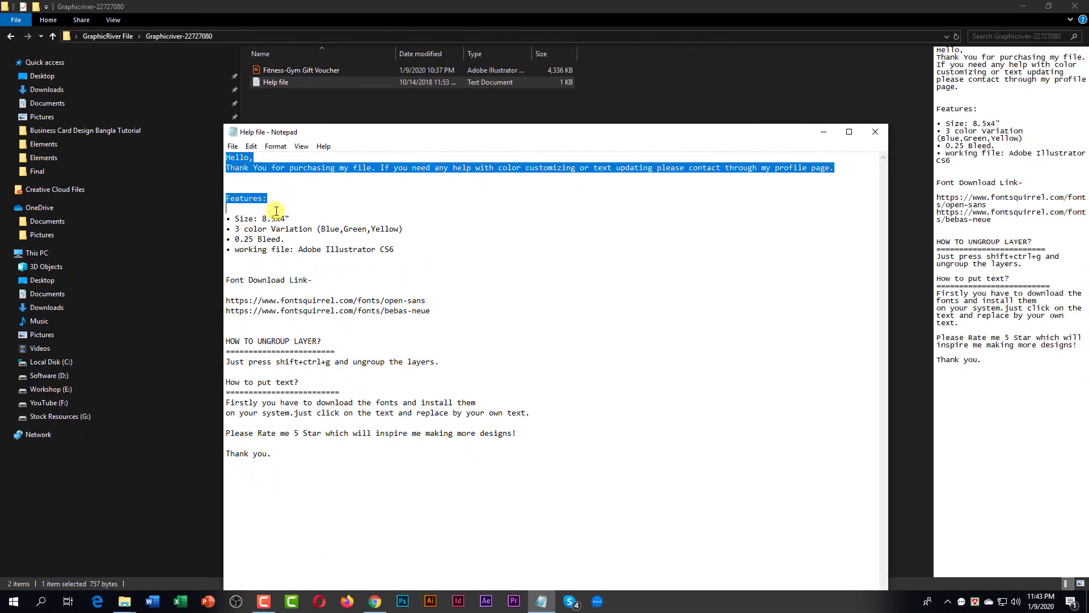
drag(339, 272, 458, 461)
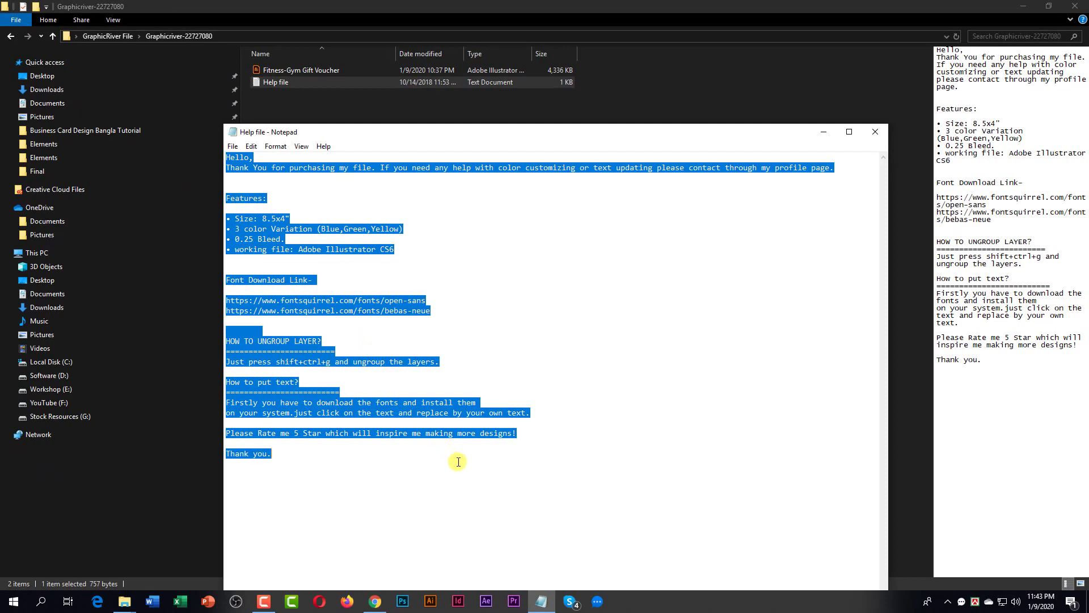
click(480, 492)
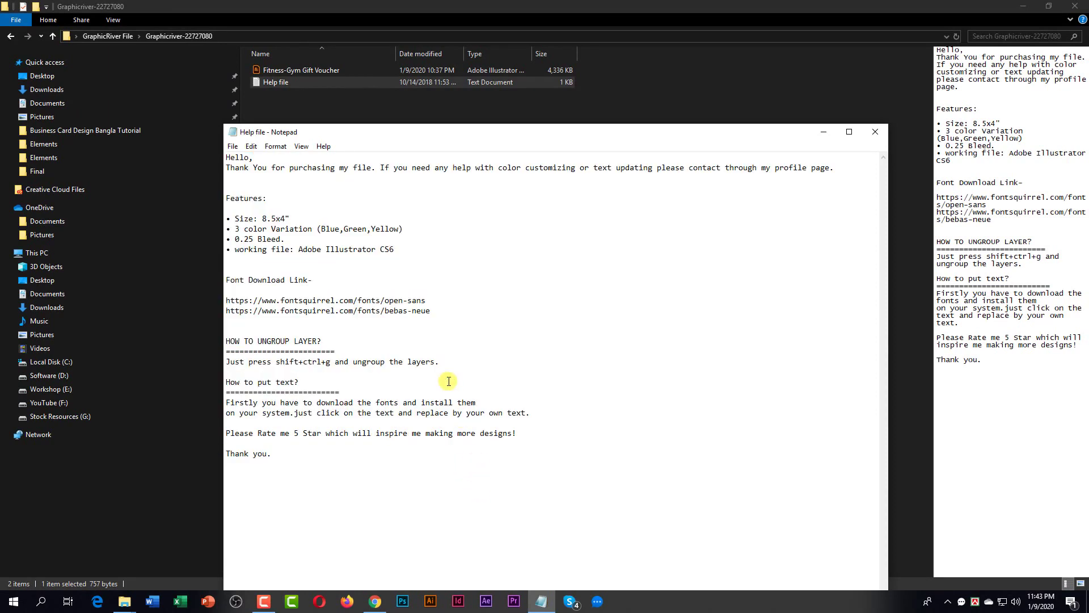
drag(442, 309, 224, 280)
click(278, 280)
double_click(304, 280)
click(256, 301)
shift+click(426, 301)
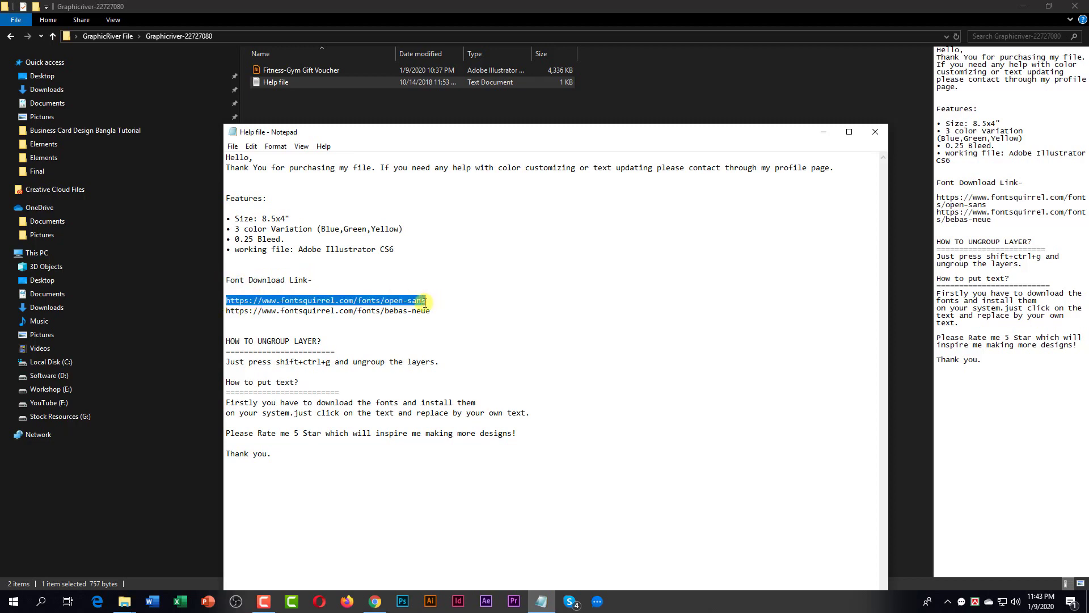
right_click(418, 303)
click(446, 341)
Switch to Chrome, load the copied Open Sans link and download the font as open-sans into the Elements folder
click(375, 600)
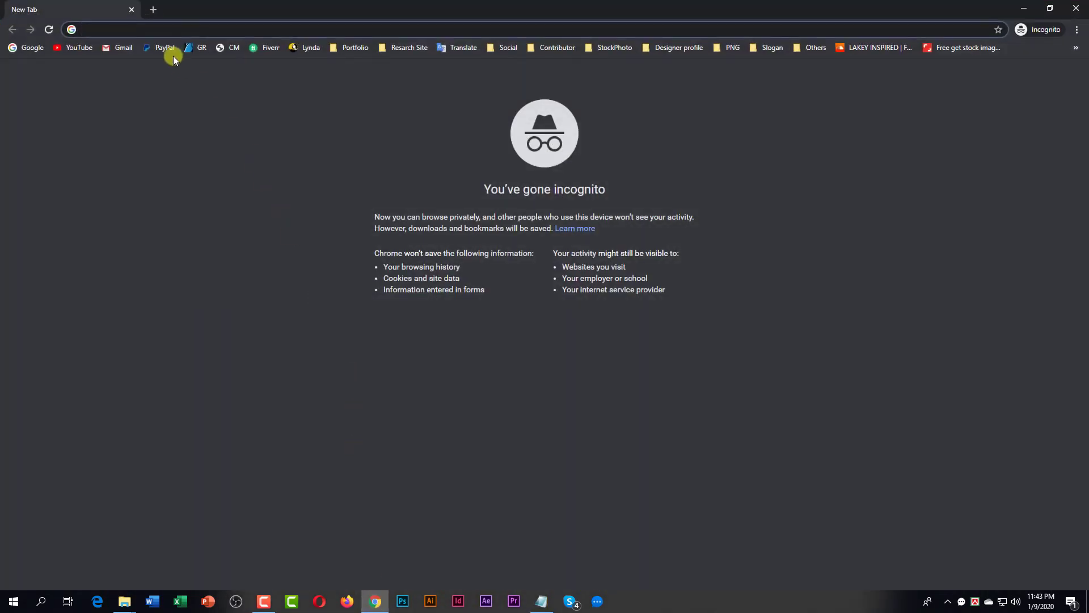
right_click(159, 27)
click(184, 103)
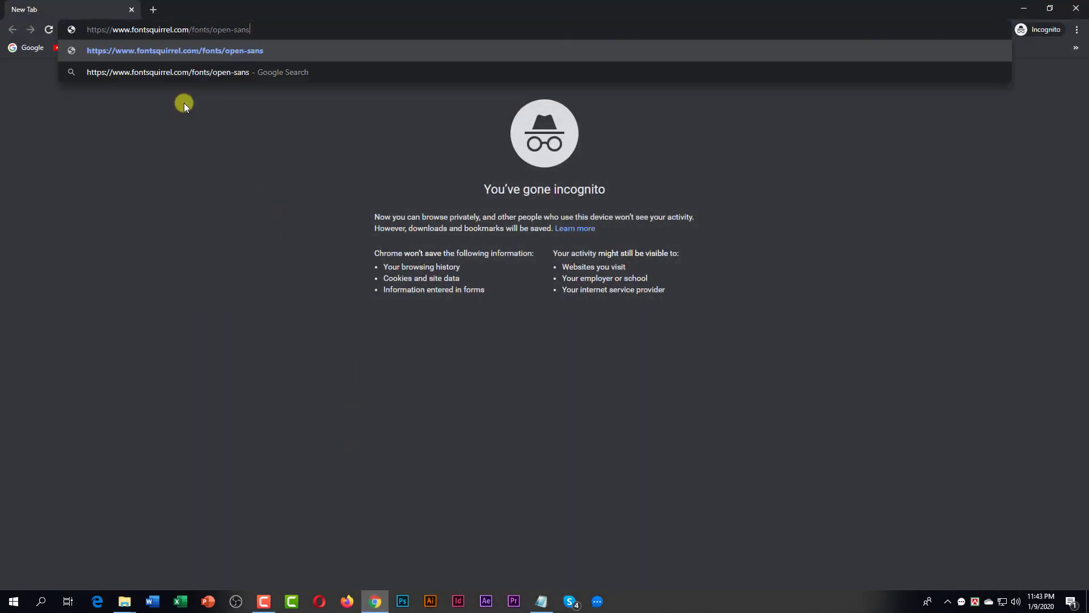
key(Return)
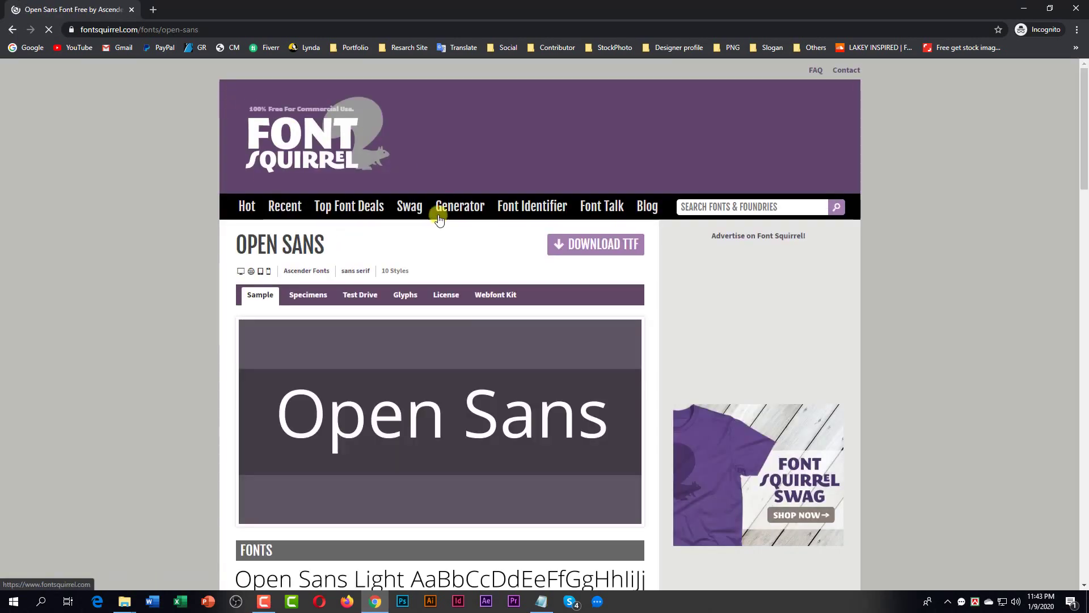
click(605, 251)
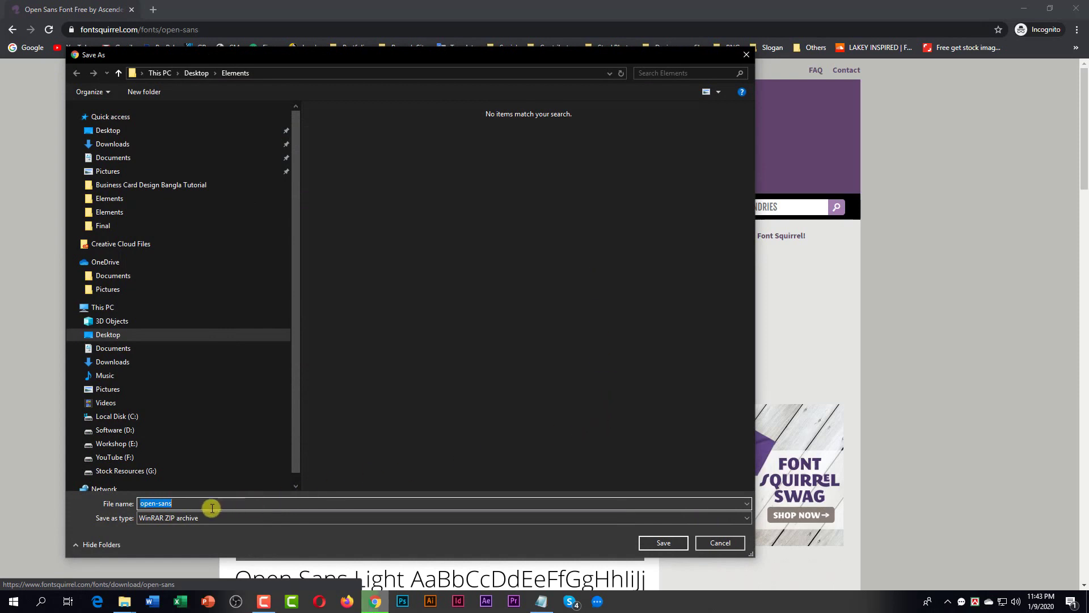
click(662, 542)
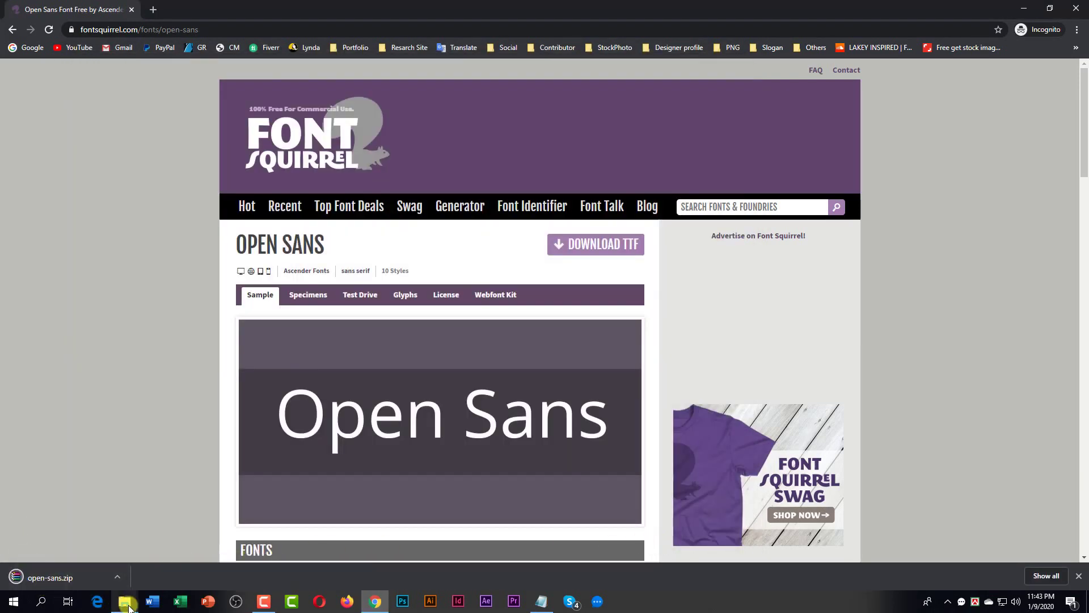
click(543, 602)
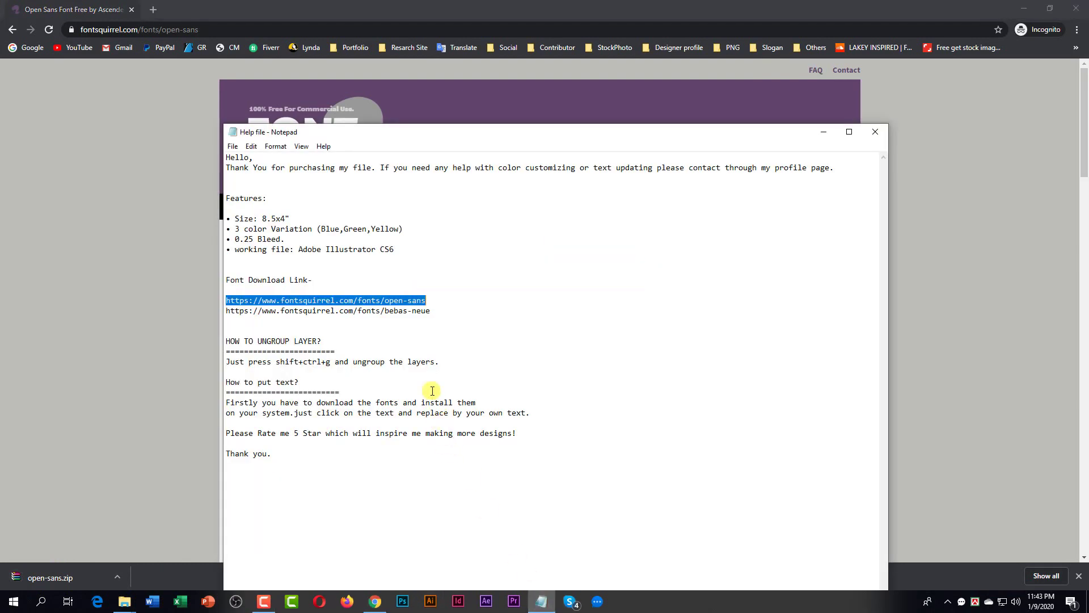
drag(437, 317, 228, 312)
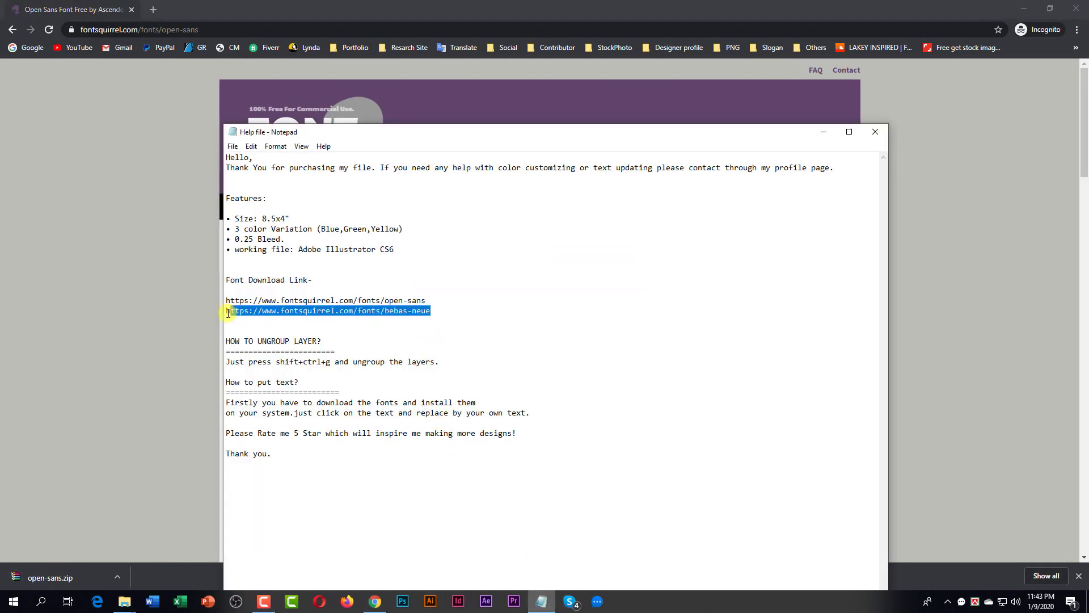
right_click(257, 313)
click(293, 349)
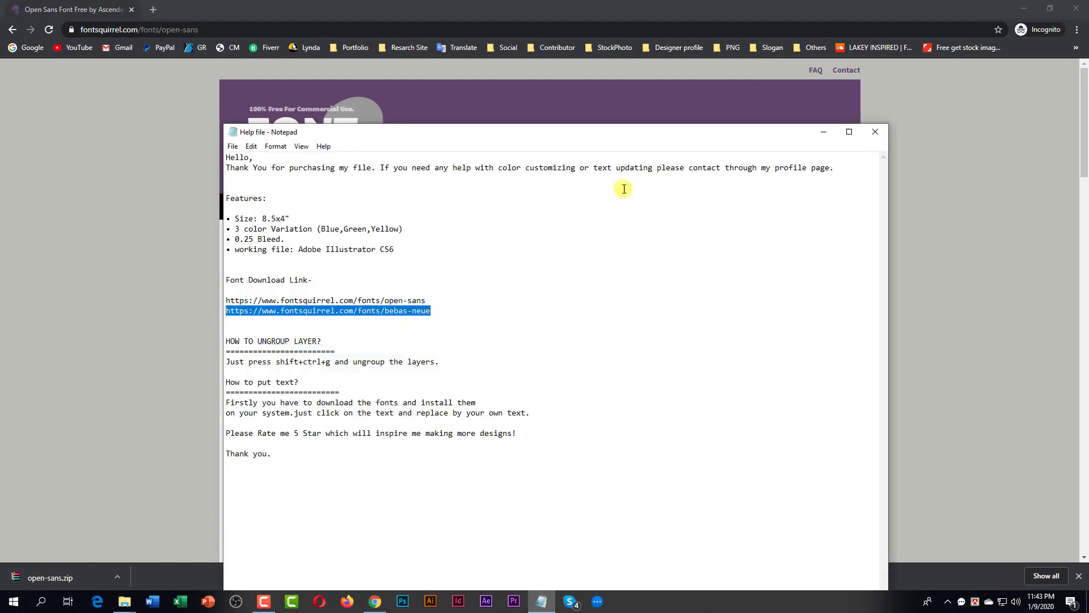
click(869, 134)
Load the copied Bebas Neue link in the browser in place of the Open Sans page
click(216, 29)
right_click(218, 31)
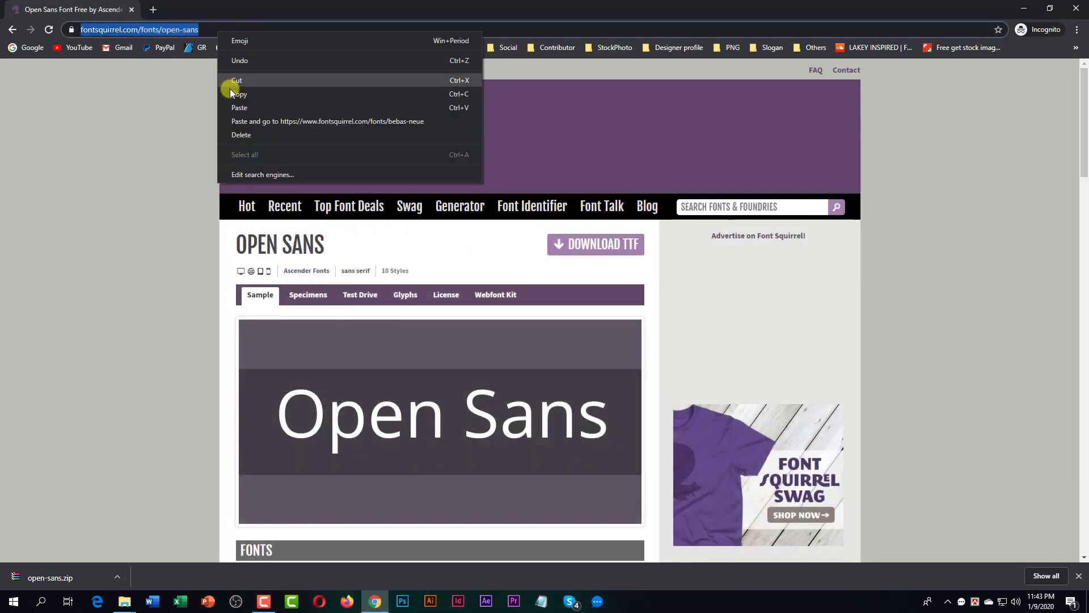
click(239, 107)
key(Return)
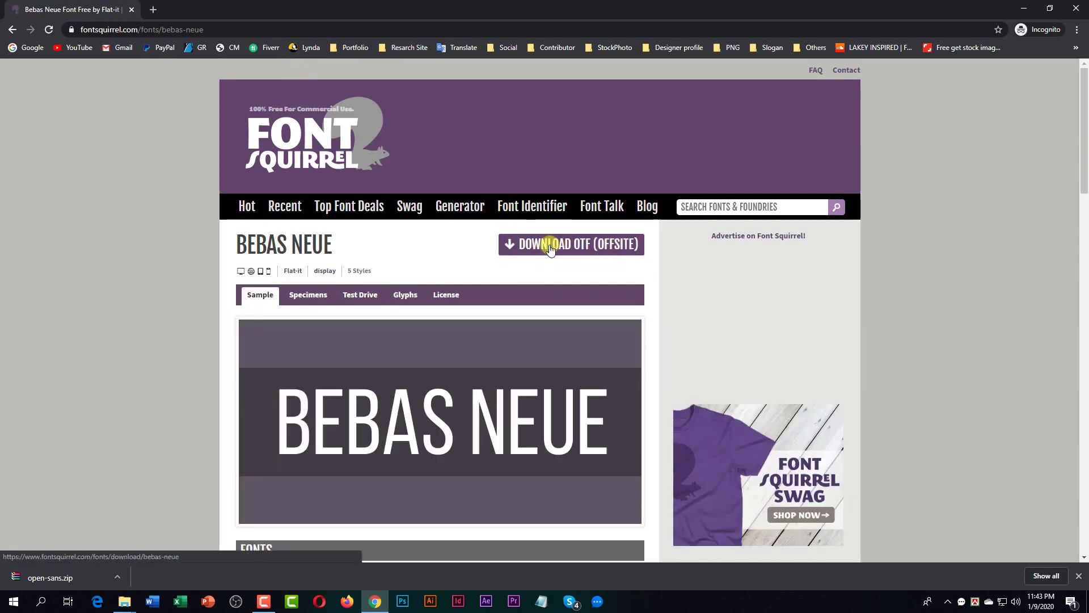
Show the downloaded open-sans.zip in its folder and extract it to an open-sans subfolder of Elements
click(120, 579)
click(144, 539)
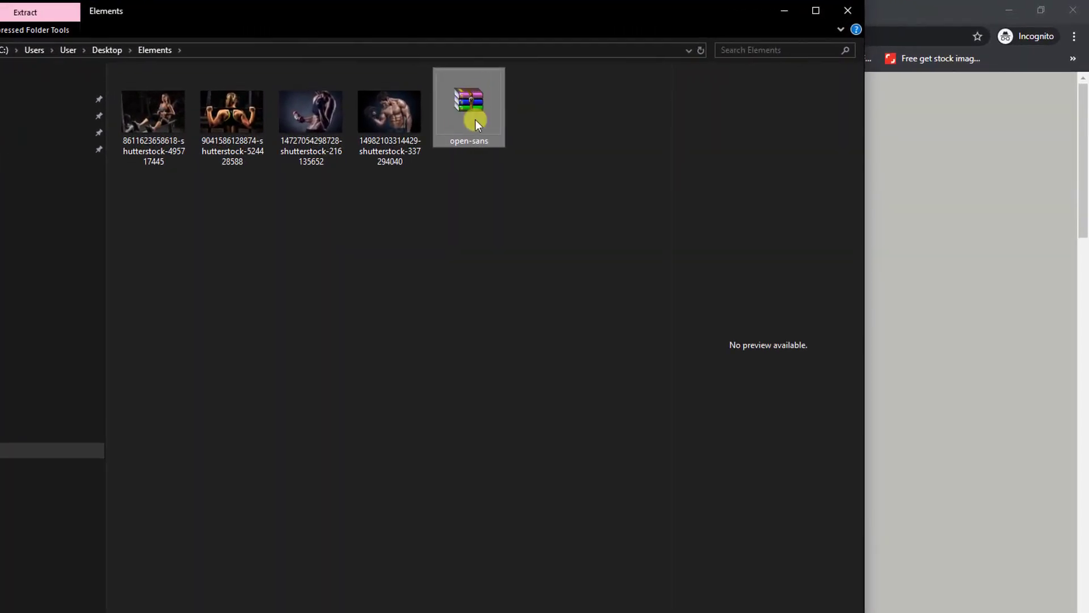
right_click(475, 104)
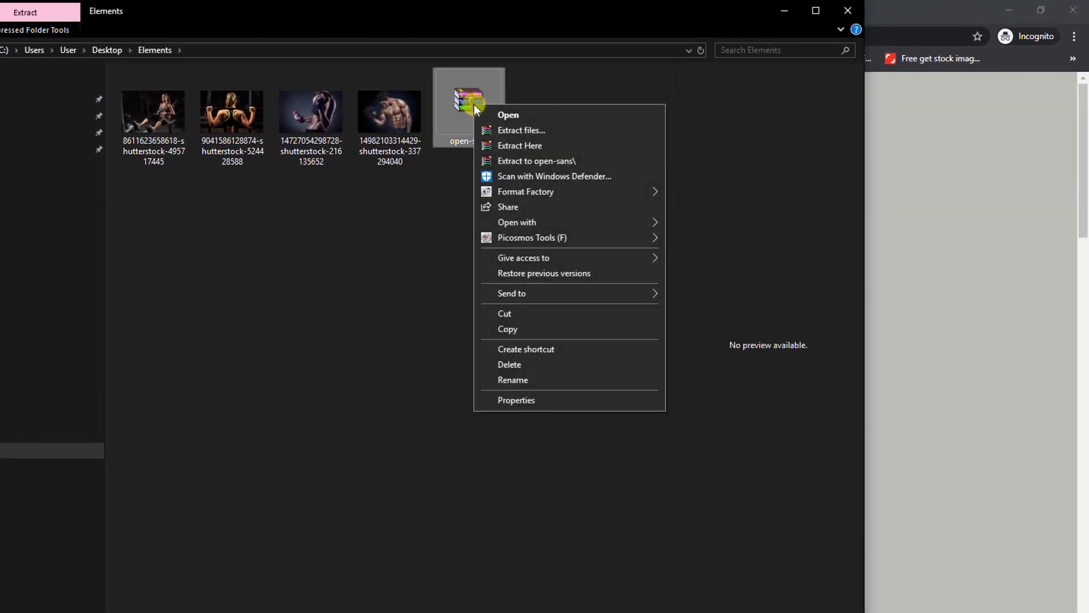
click(513, 131)
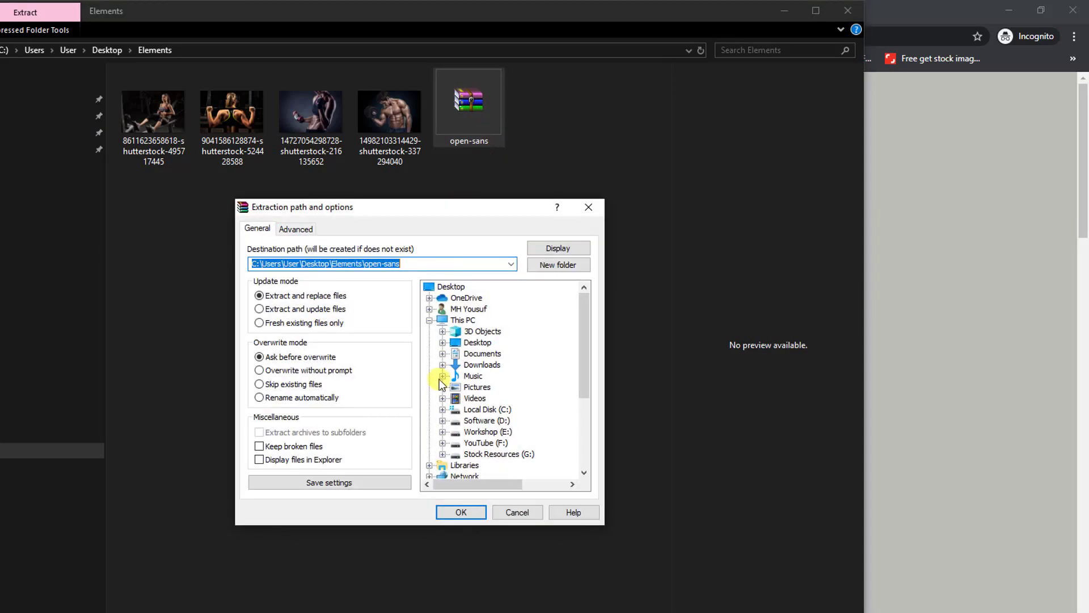
click(460, 511)
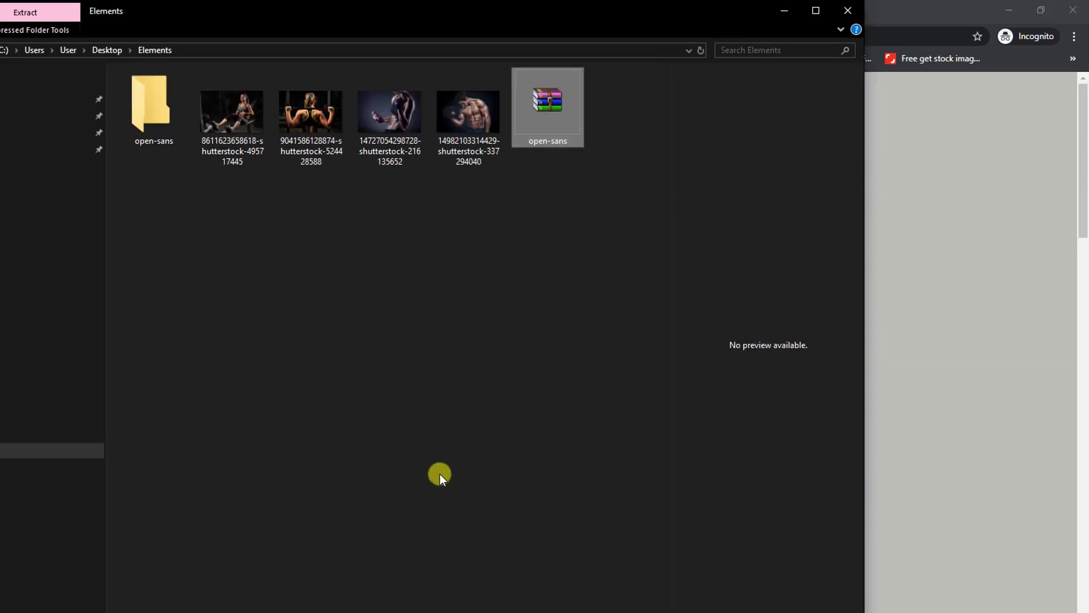
Open the extracted open-sans folder and install all the OpenSans TrueType font files for all users
click(155, 113)
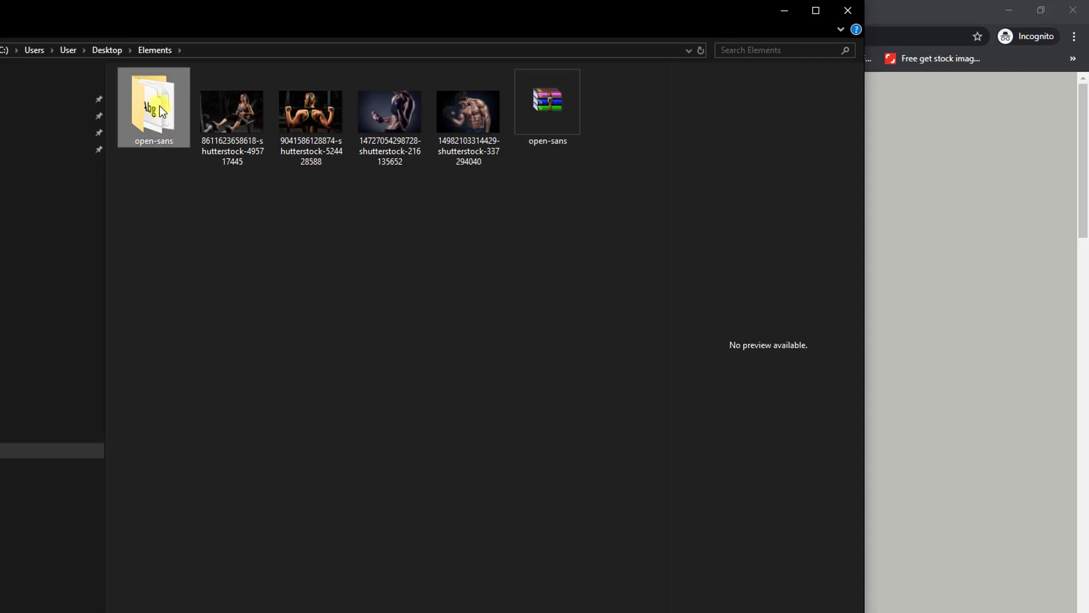
double_click(162, 111)
drag(213, 296, 141, 113)
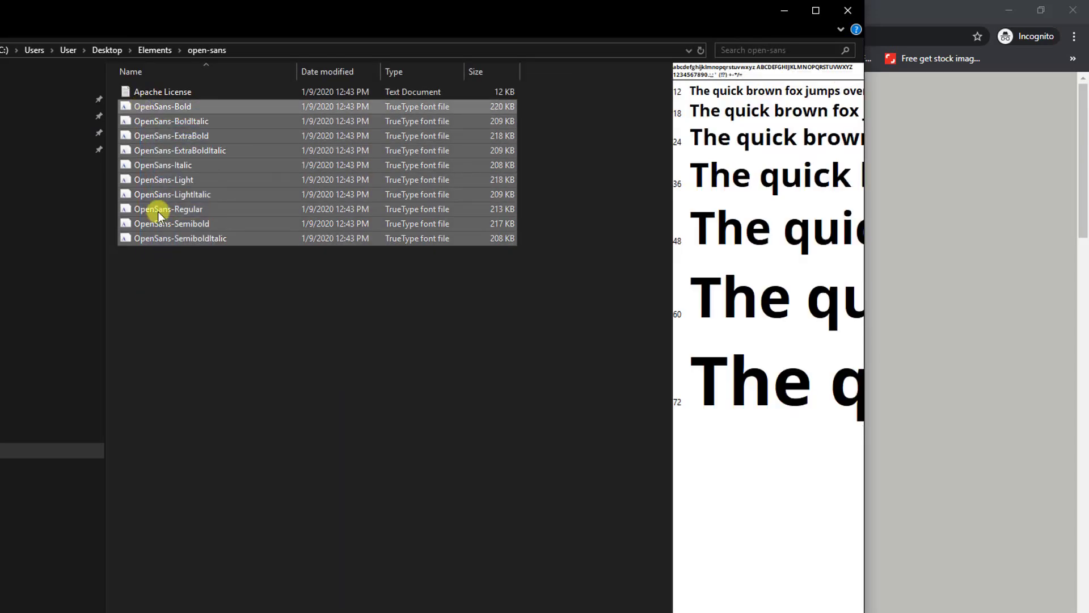
drag(263, 309, 147, 111)
right_click(146, 112)
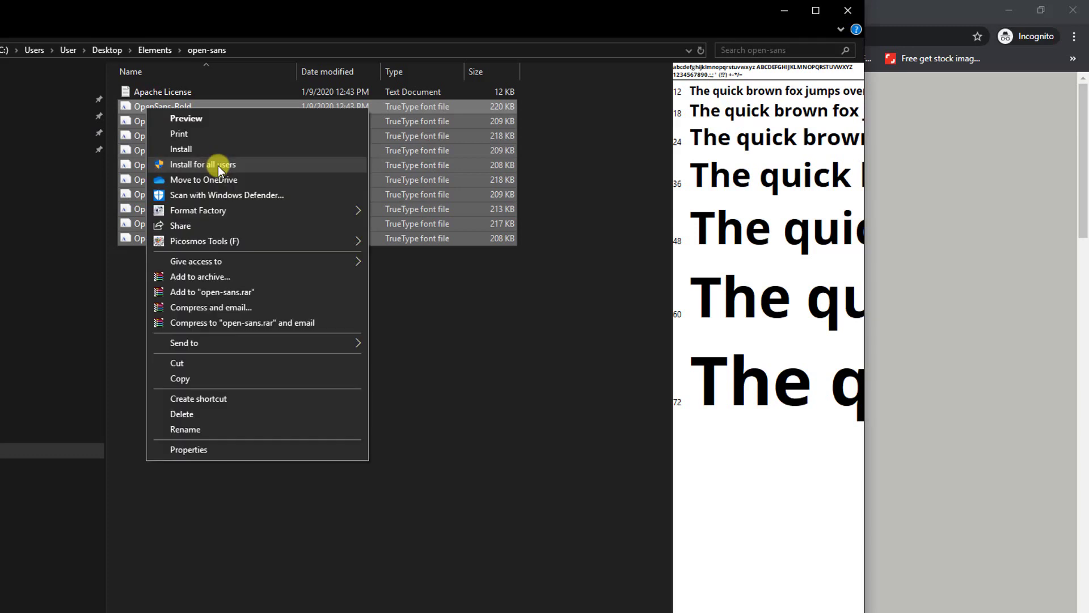
click(218, 165)
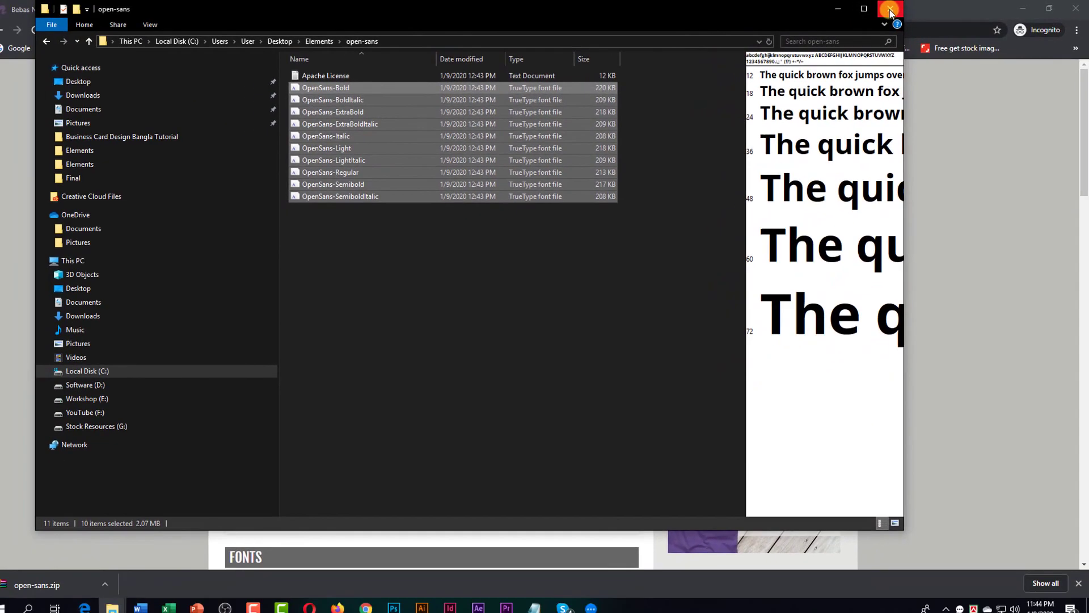
Close the font folder, return to the Graphicriver-22727080 folder and select the Fitness-Gym Gift Voucher file
click(848, 10)
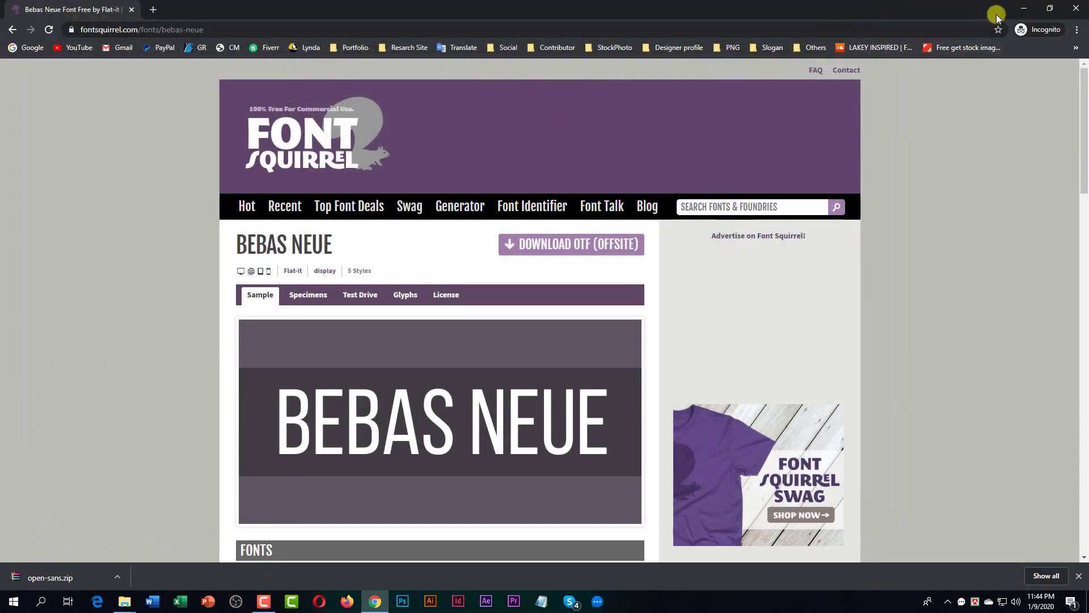
click(1023, 8)
click(540, 134)
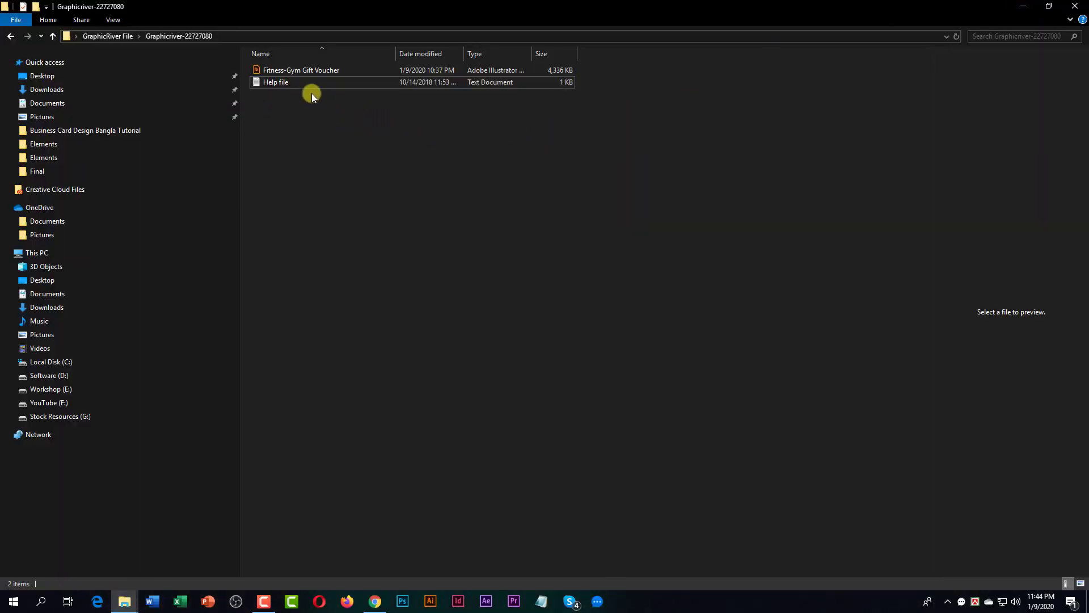
click(283, 72)
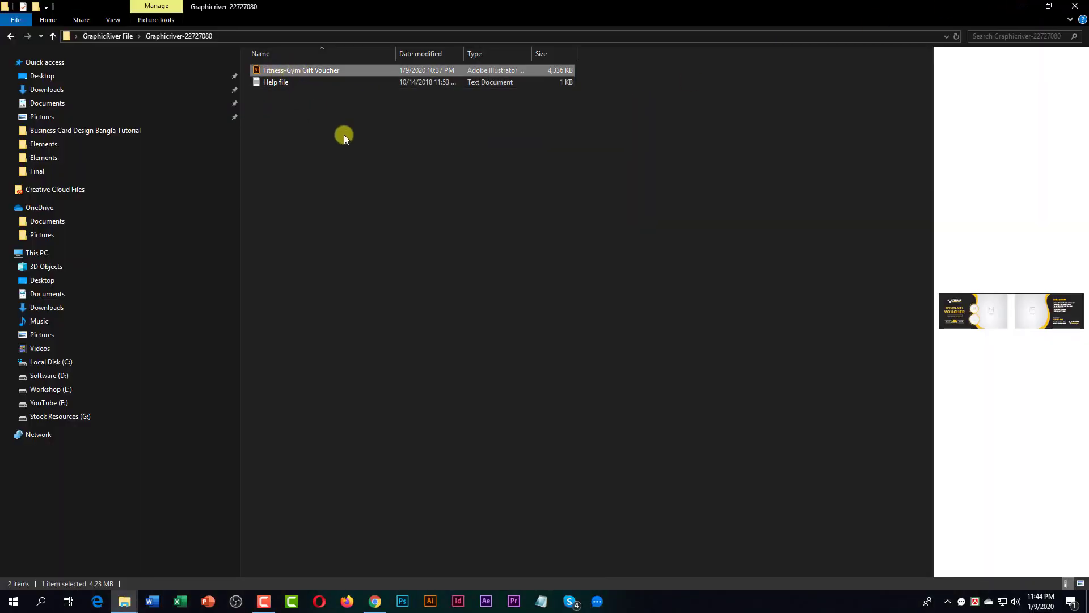
Search the computer for "adobe illus" and launch Adobe Illustrator CC 2019
click(350, 139)
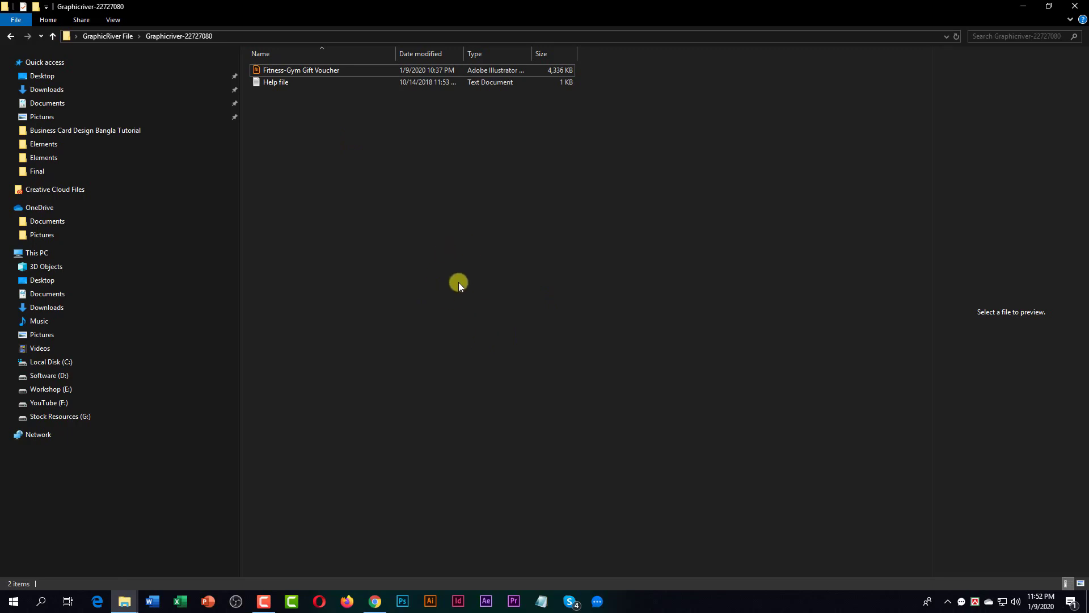
click(14, 601)
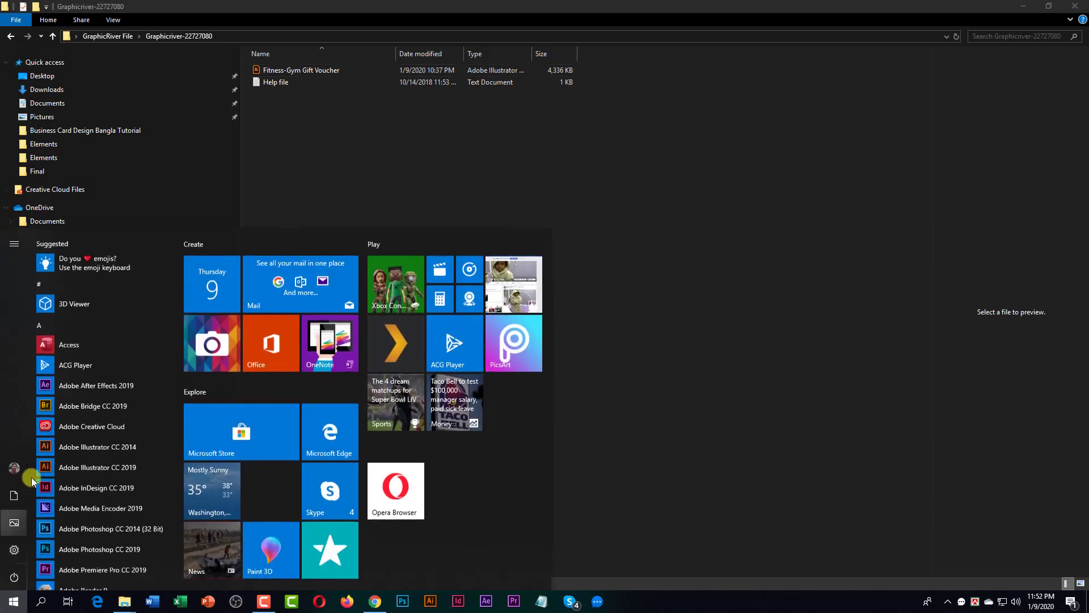
click(41, 601)
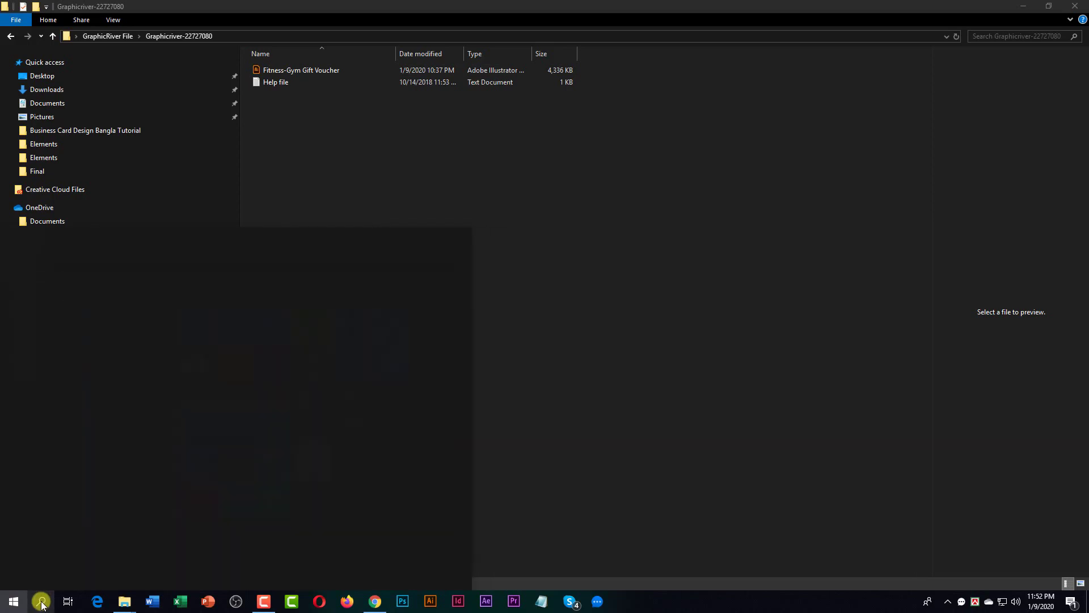
click(65, 579)
text(a)
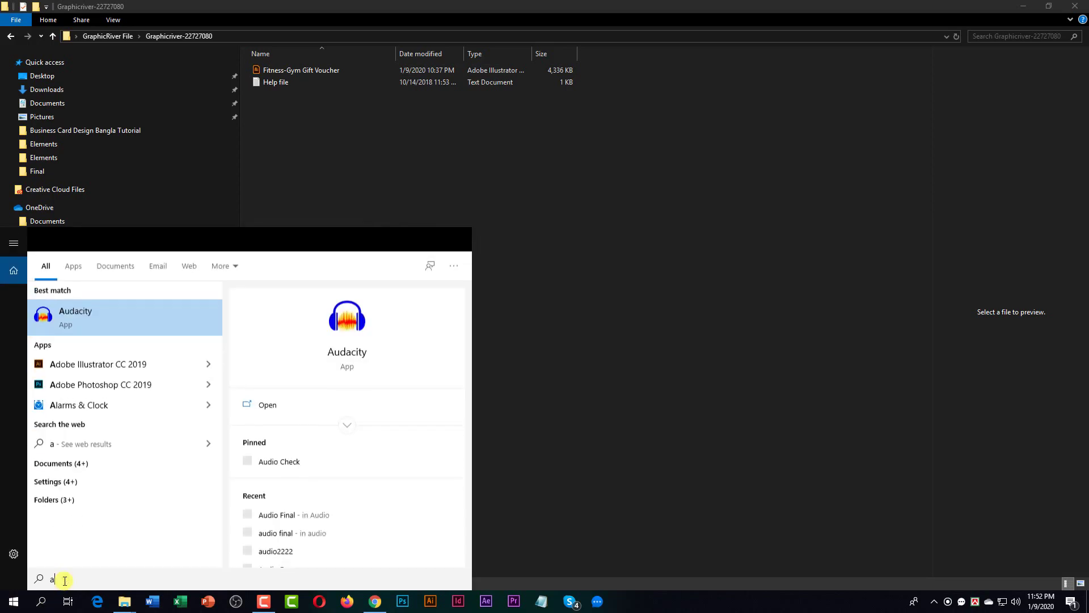
text(dobe illus)
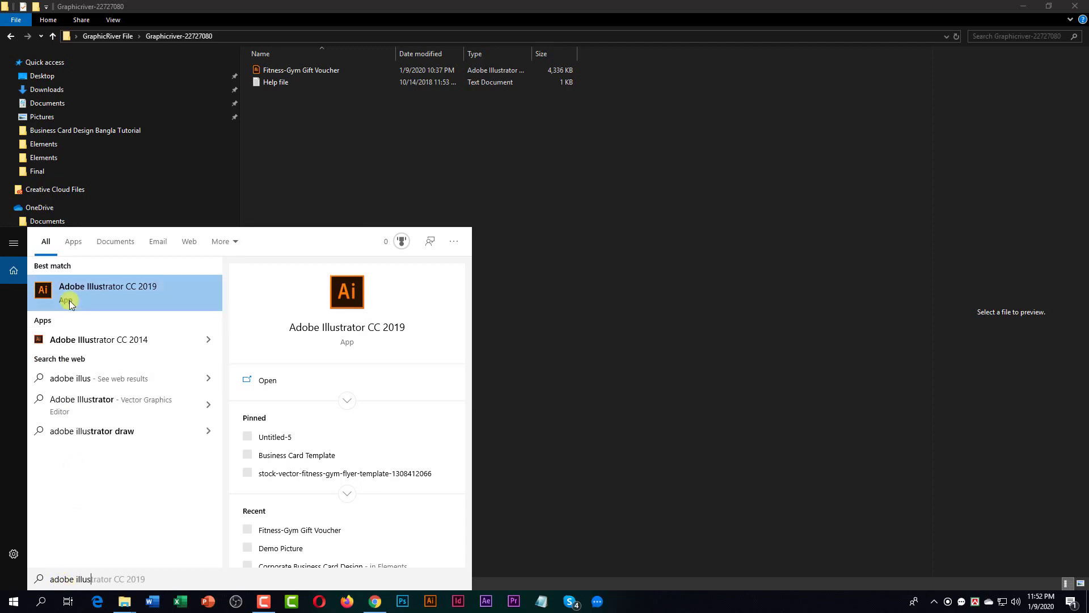
text(t)
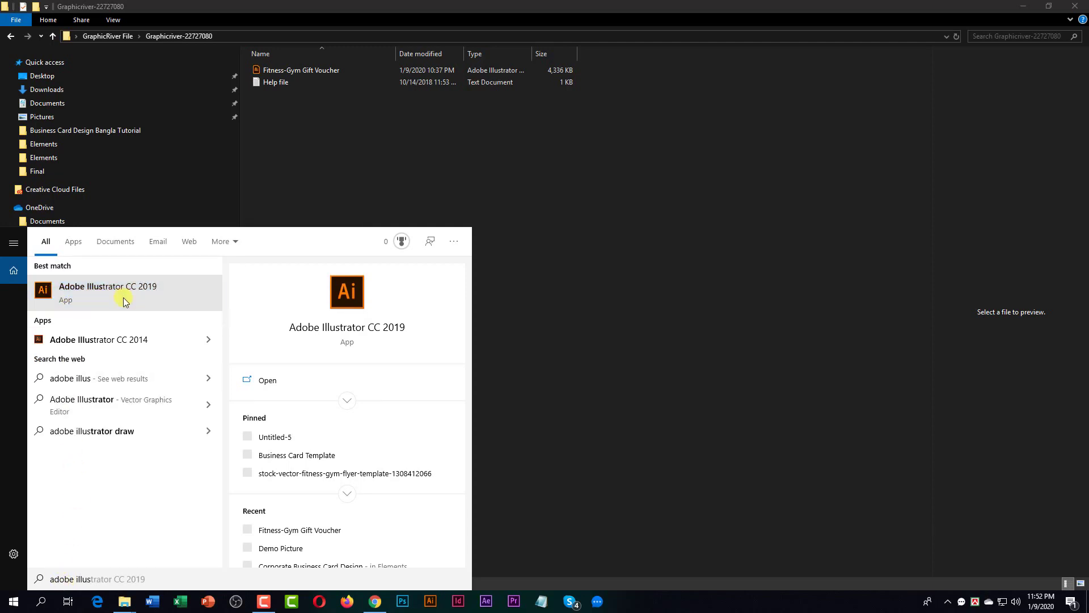
click(124, 300)
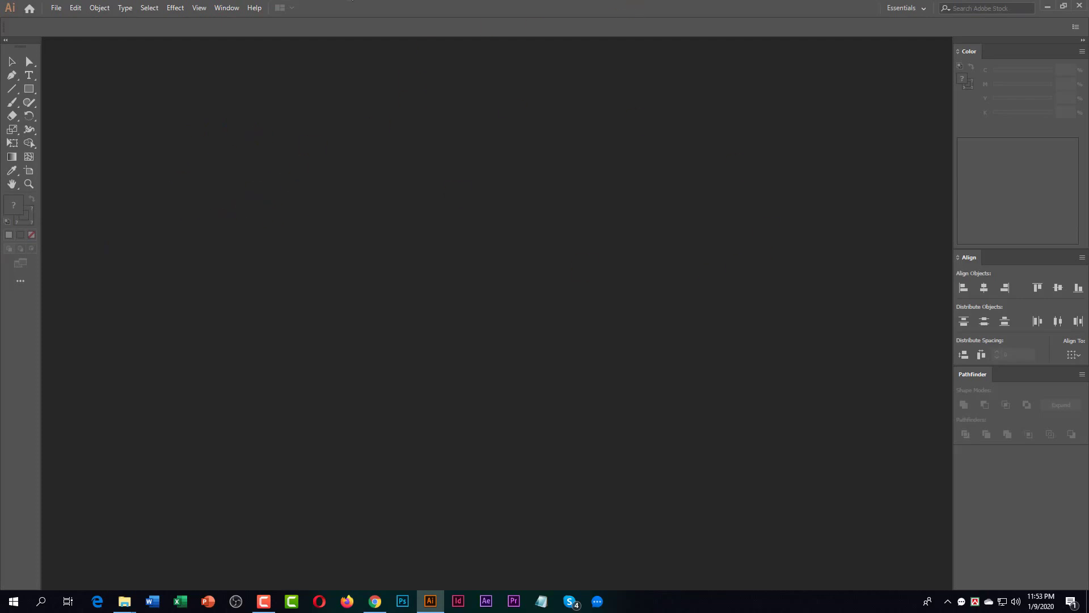
click(50, 6)
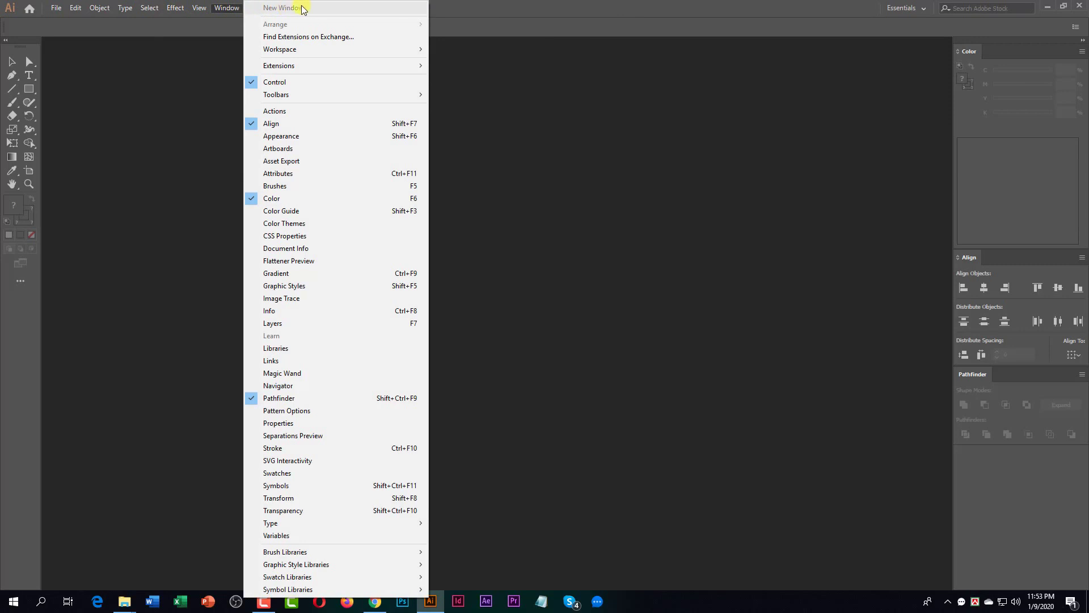
mouse_move(56, 7)
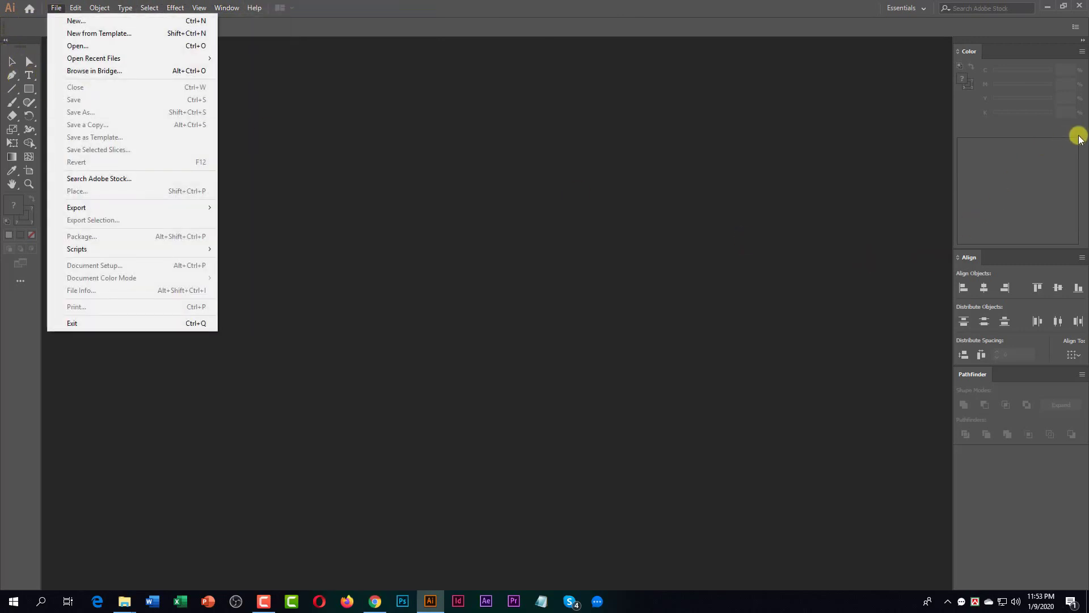
click(596, 7)
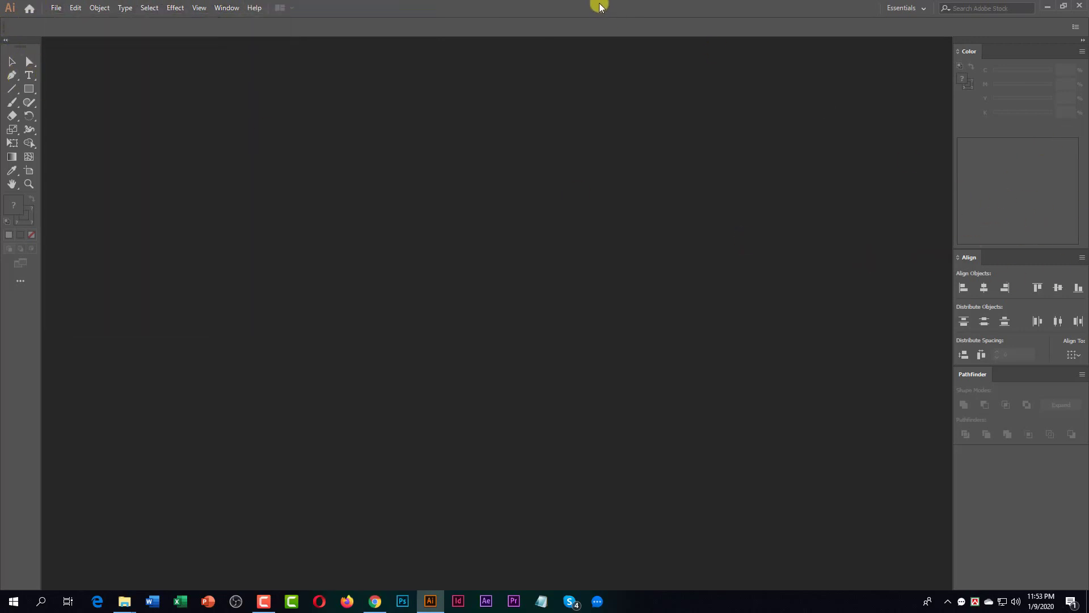
Open the Fitness-Gym Gift Voucher file from the Graphicriver-22727080 folder inside GraphicRiver File
click(57, 8)
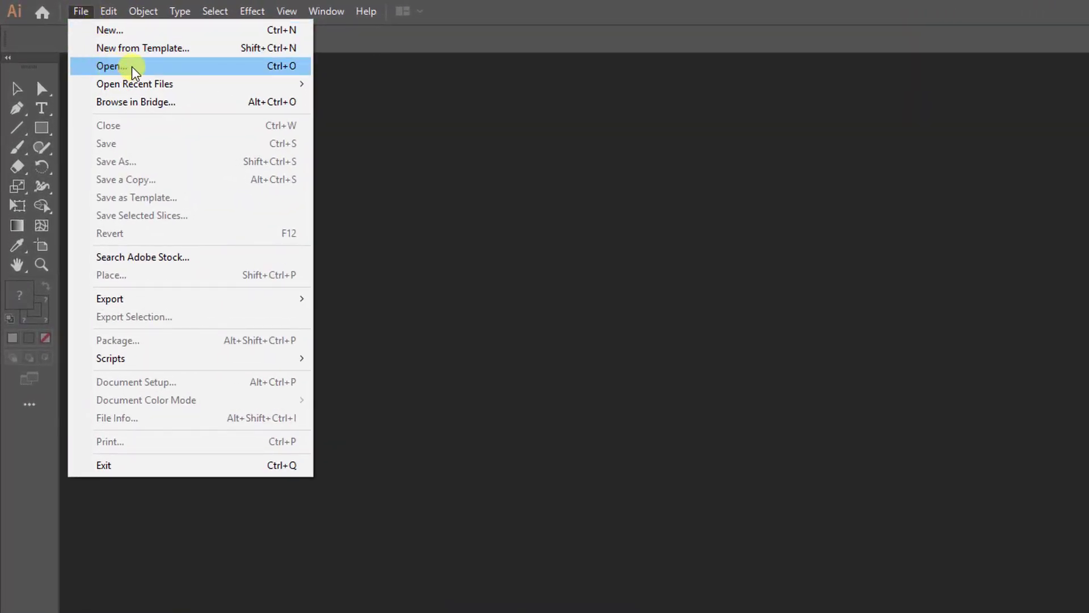
click(112, 66)
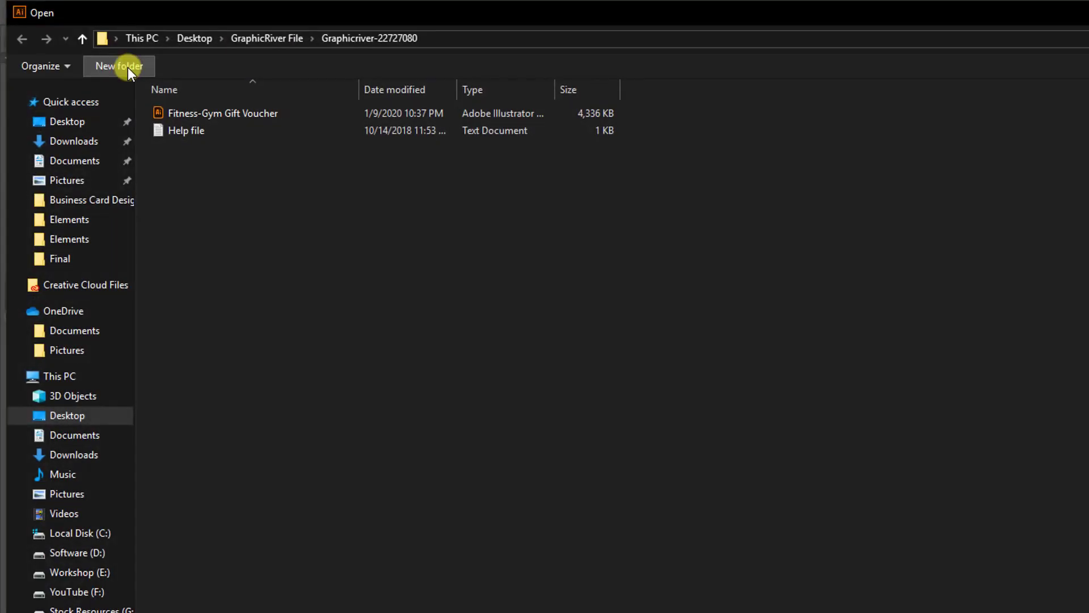
click(246, 38)
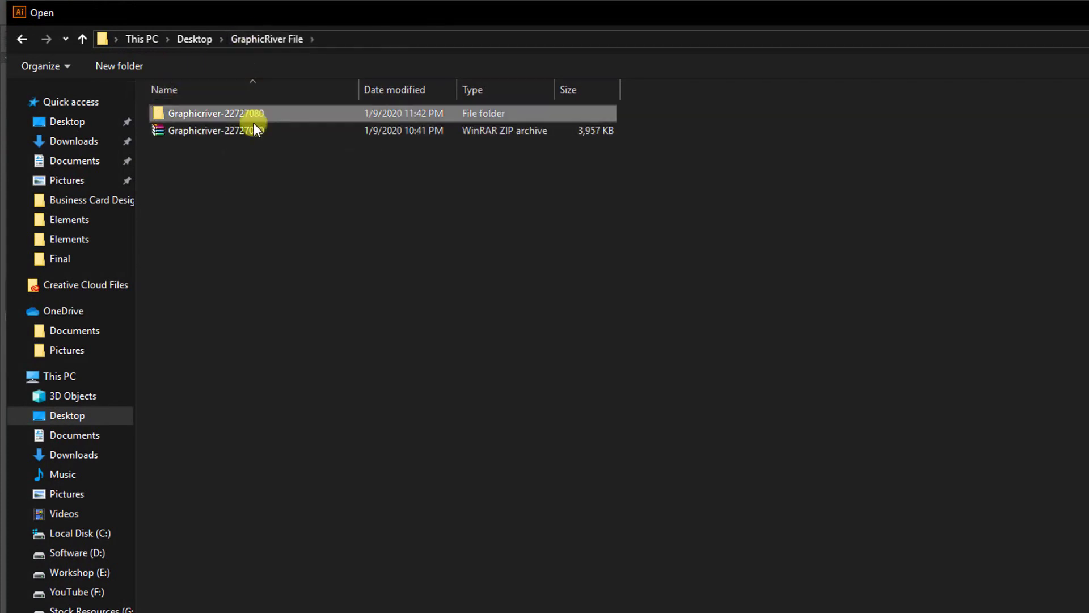
double_click(200, 115)
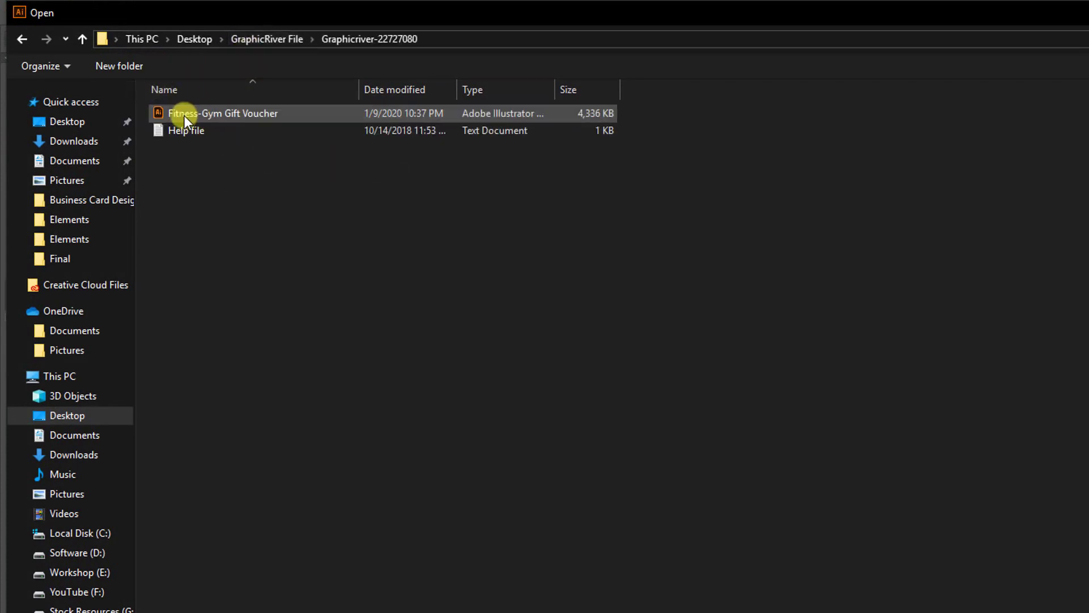
click(176, 113)
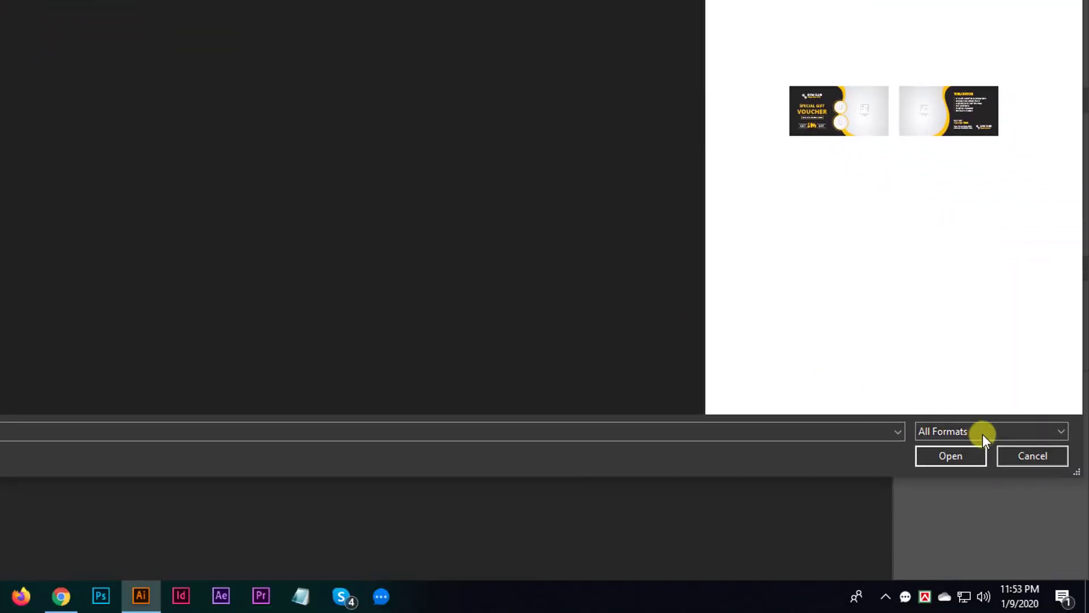
click(951, 457)
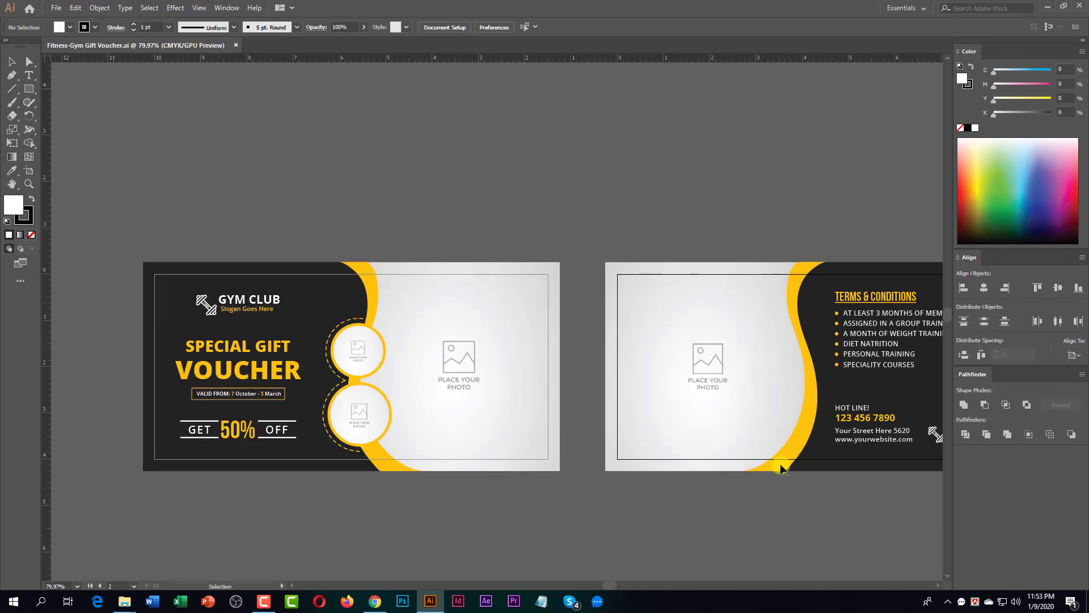
Display the Character panel and move it to the empty canvas below the voucher's Terms & Conditions side
drag(636, 223, 522, 222)
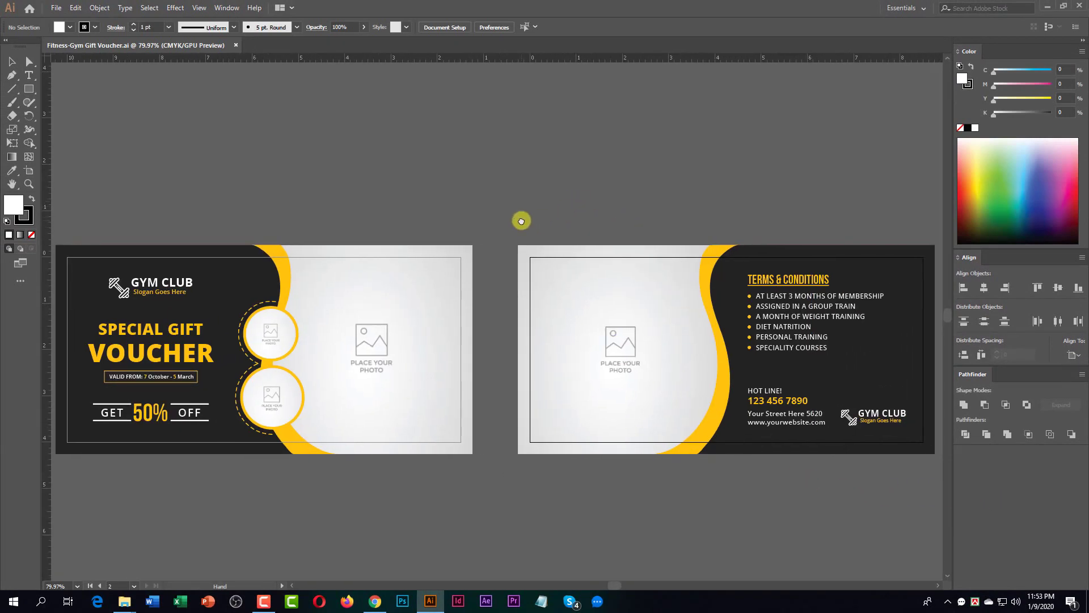
scroll(318, 328, down, 2)
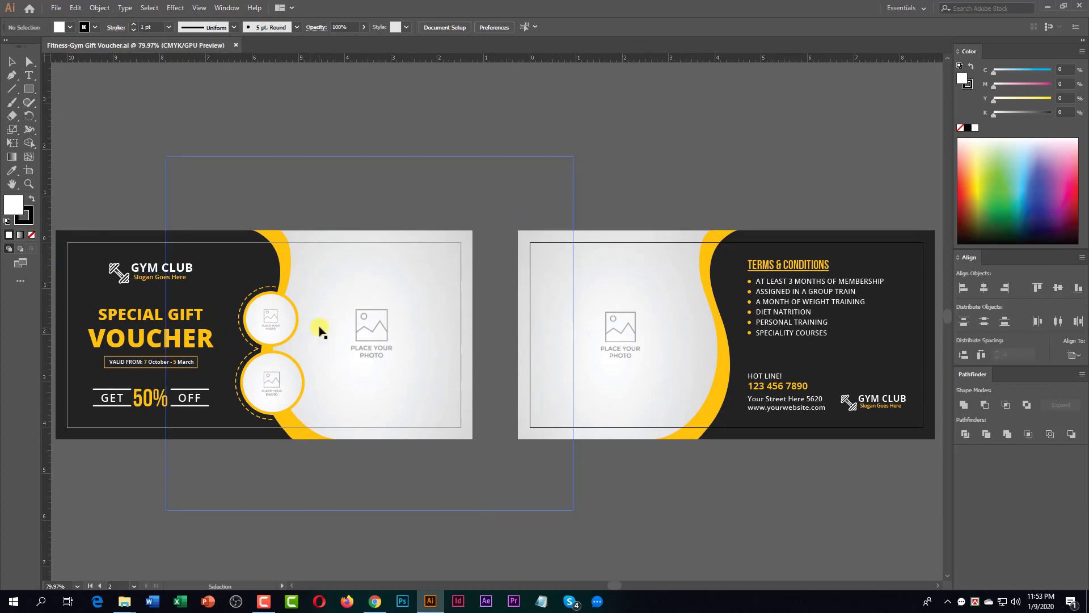
scroll(375, 316, down, 3)
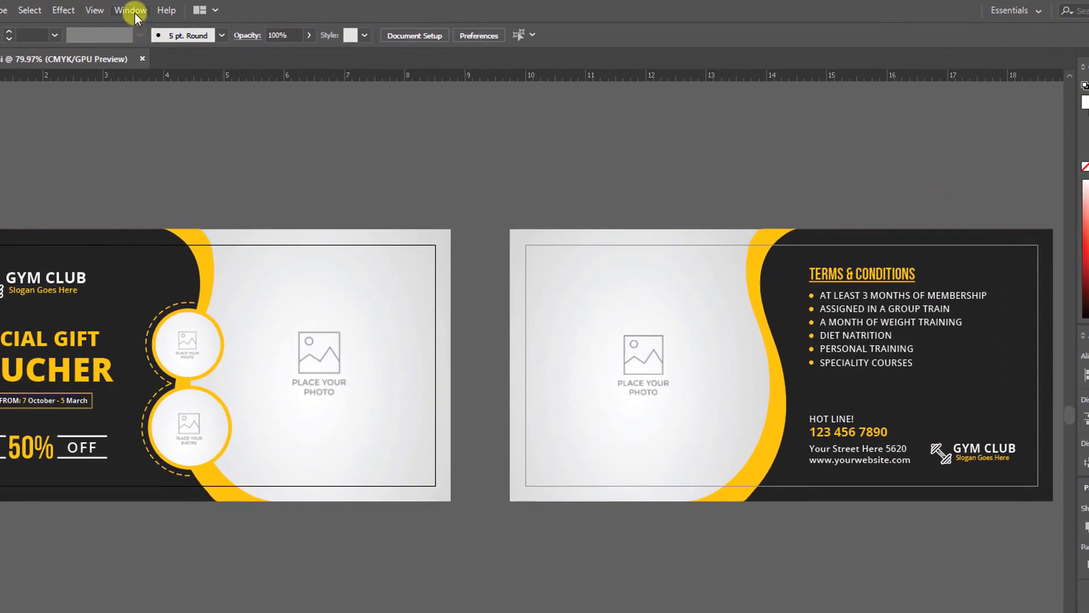
click(230, 9)
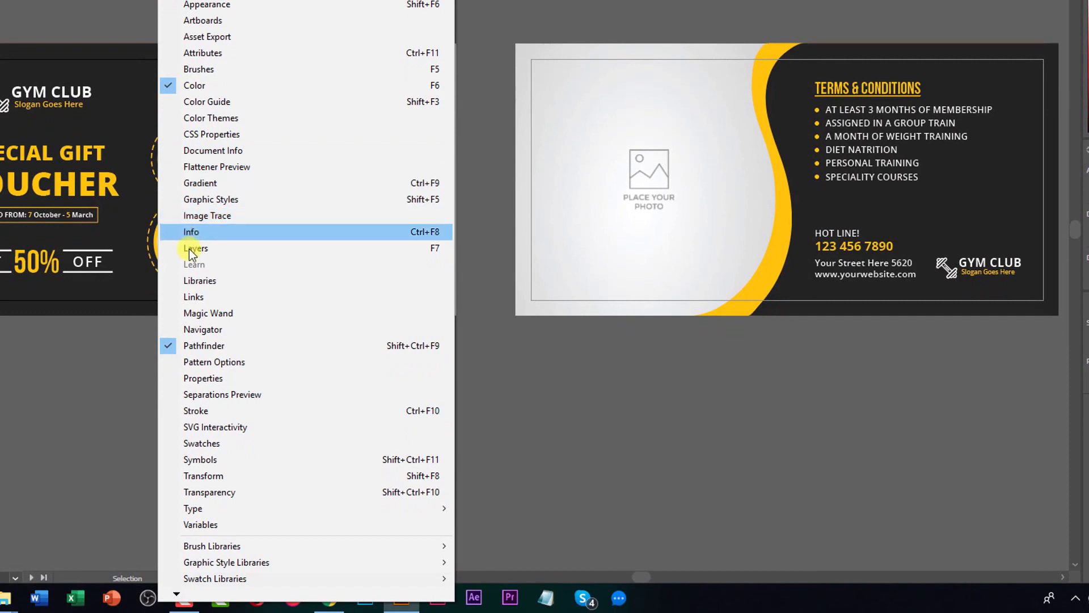
mouse_move(213, 509)
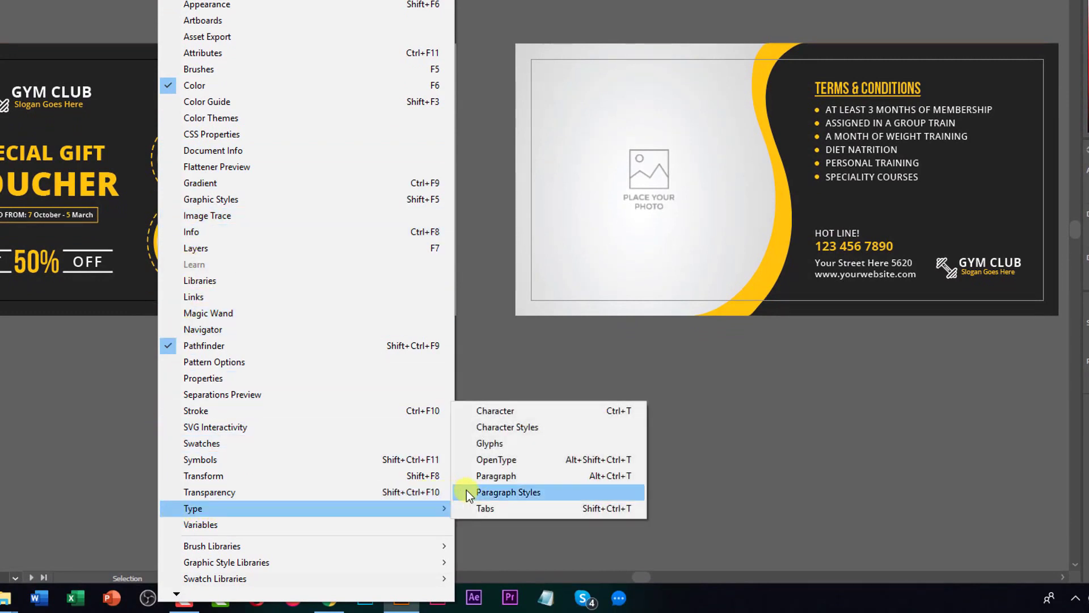
click(519, 414)
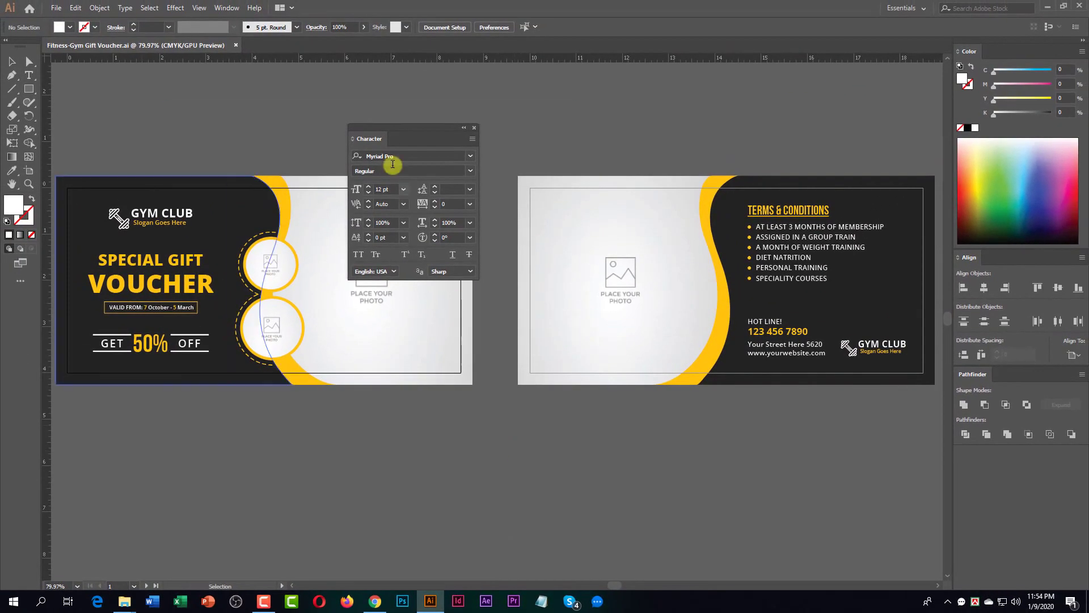
drag(382, 133, 837, 407)
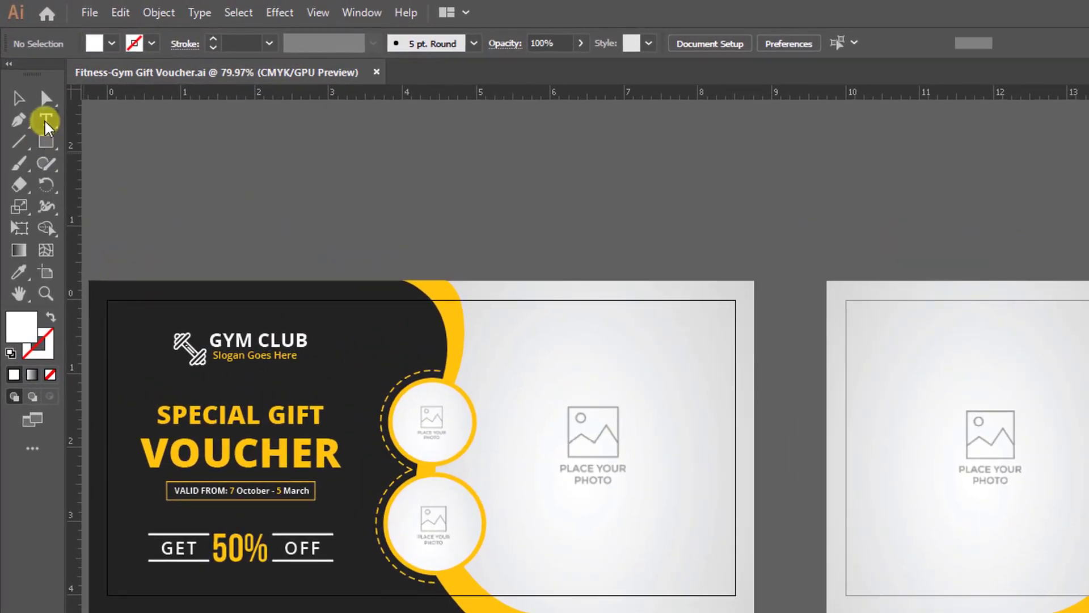
Replace the SPECIAL GIFT heading on the front voucher with YOUR TITLE using the Type tool
click(45, 122)
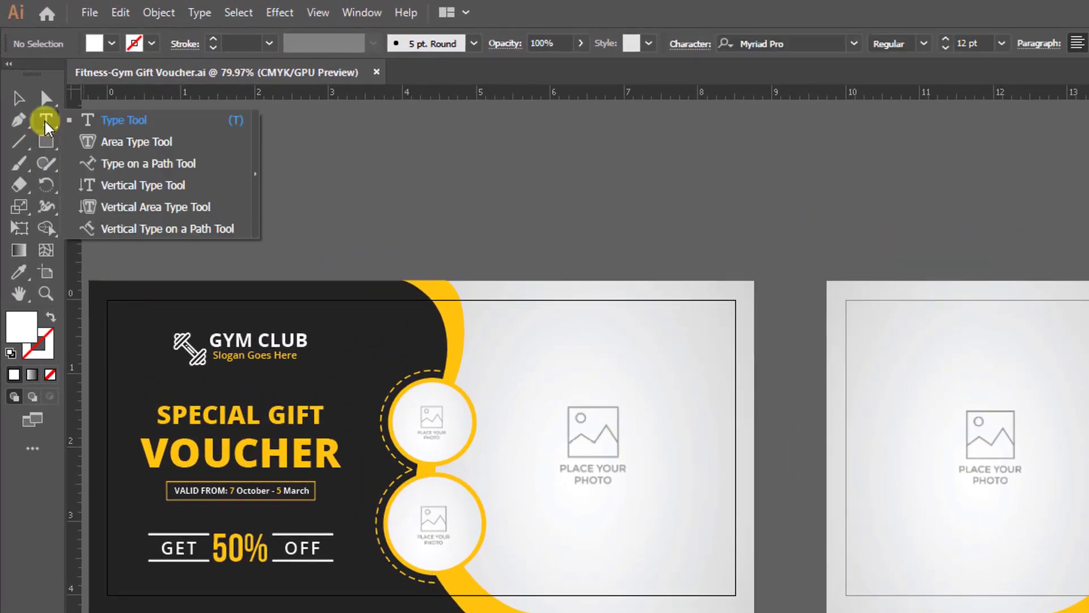
click(137, 121)
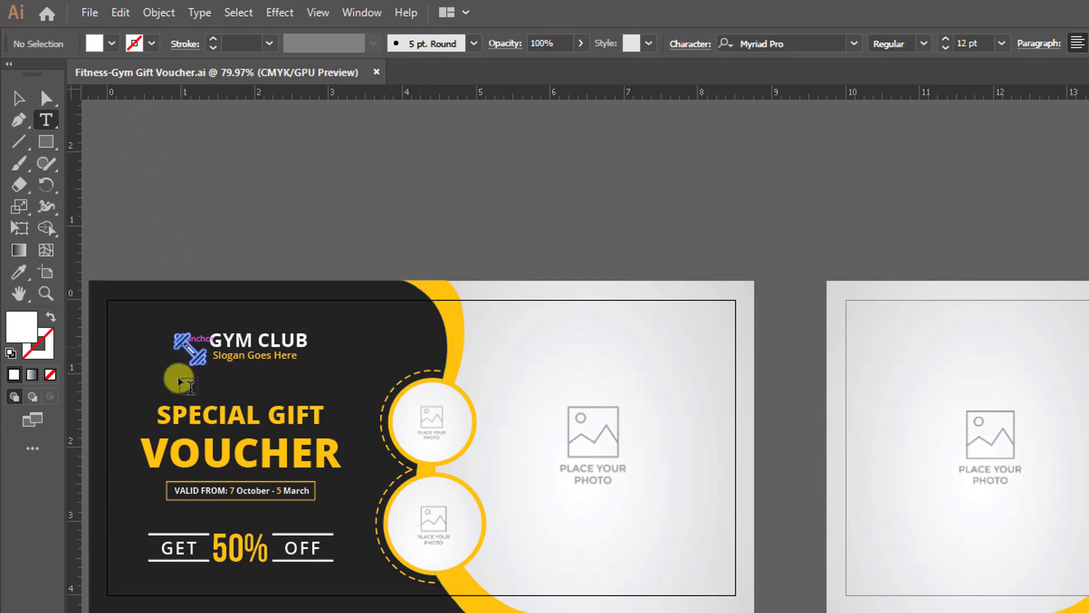
drag(159, 412, 314, 412)
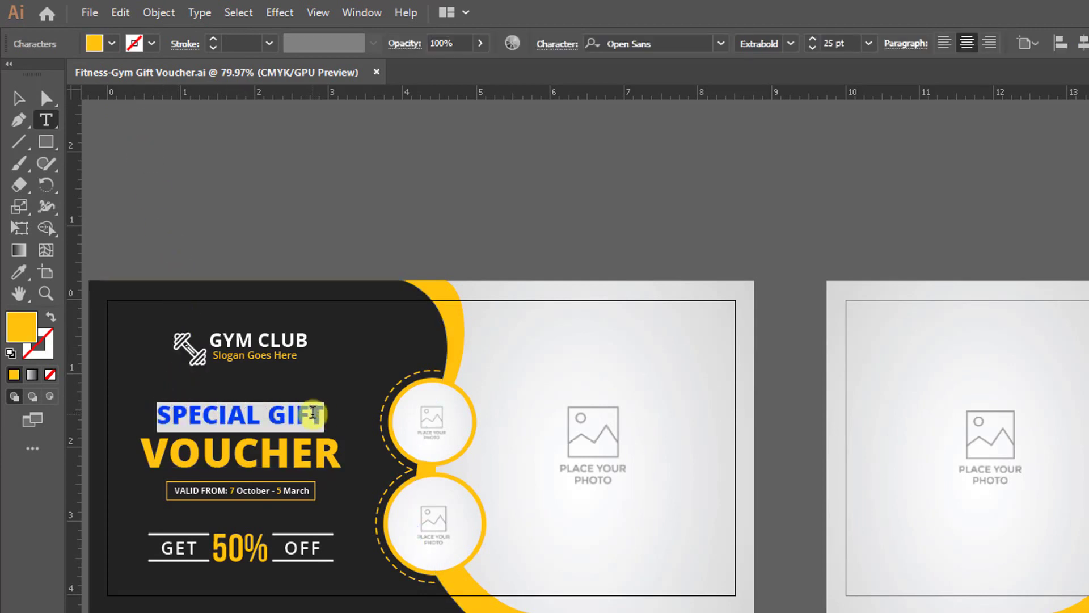
text(YOUR TILE)
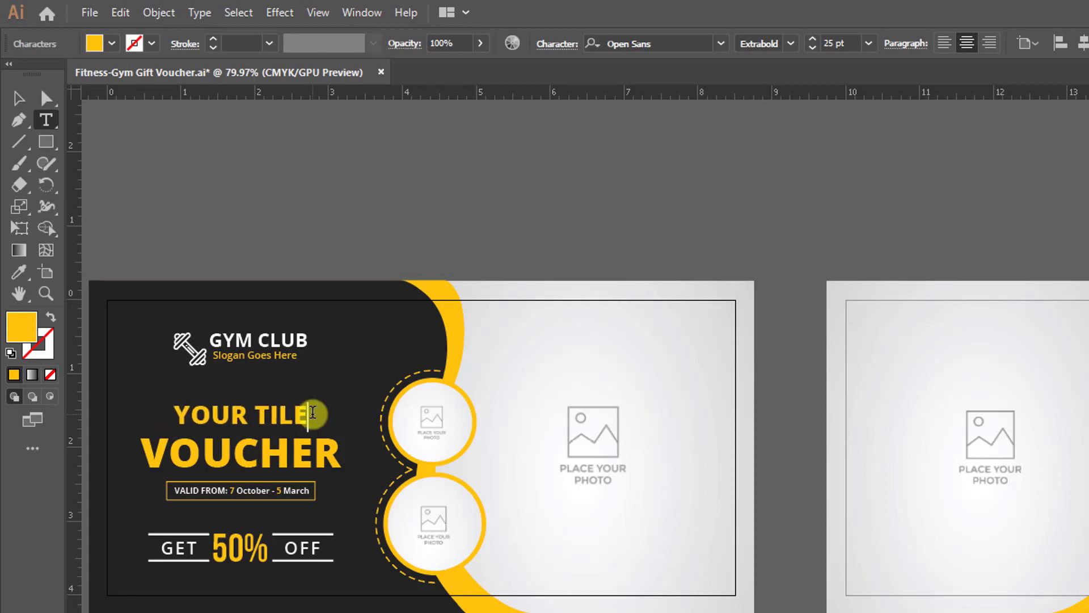
key(BackSpace)
key(BackSpace)
text(TLE)
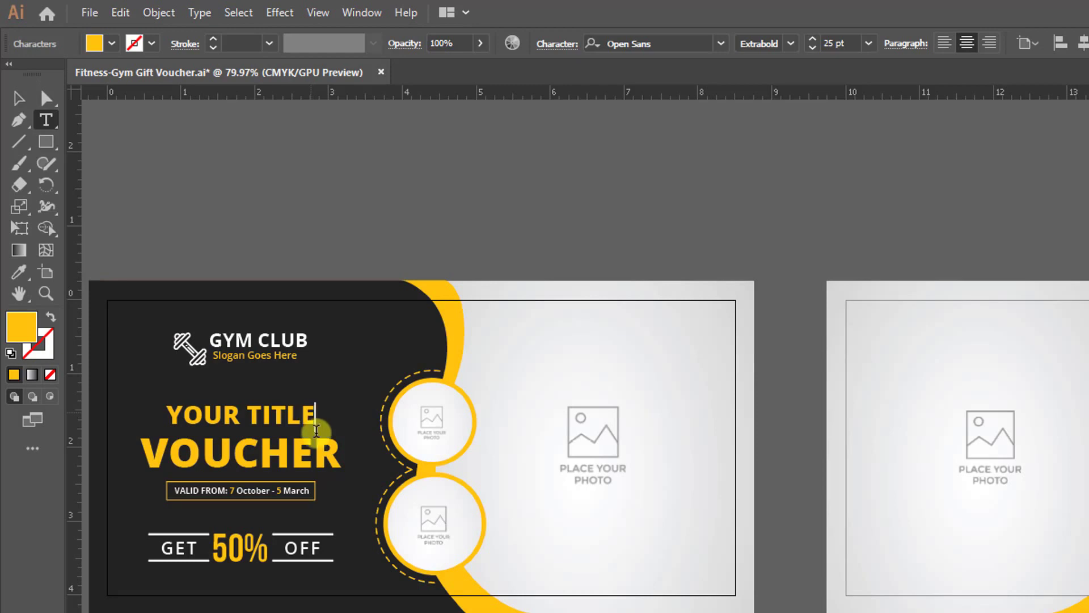
Replace the large VOUCHER text below the heading with GOES HERE
drag(339, 454, 148, 460)
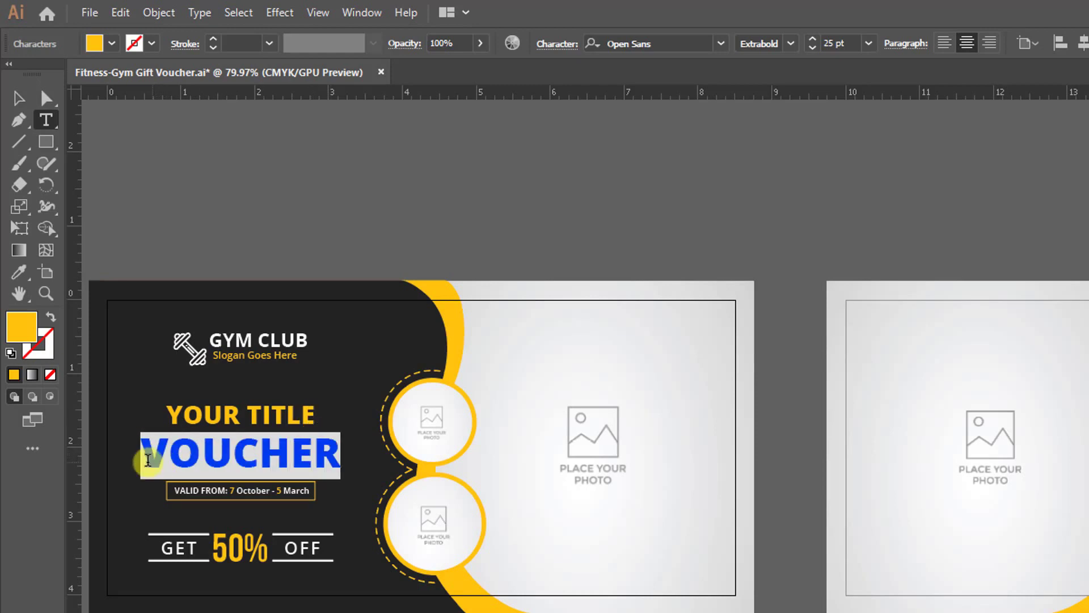
text(GO)
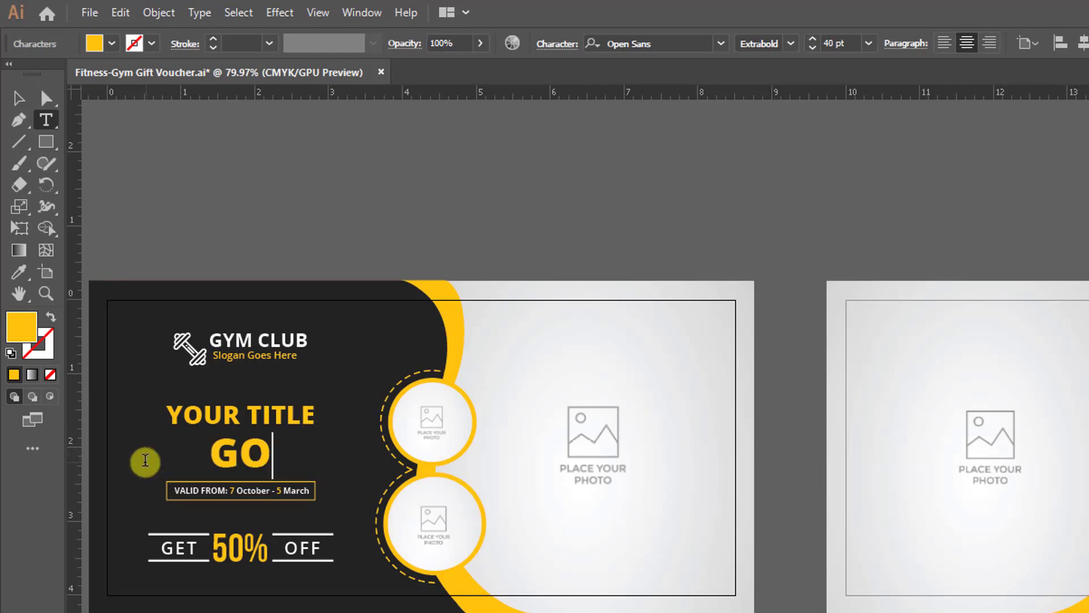
text(ES HERE)
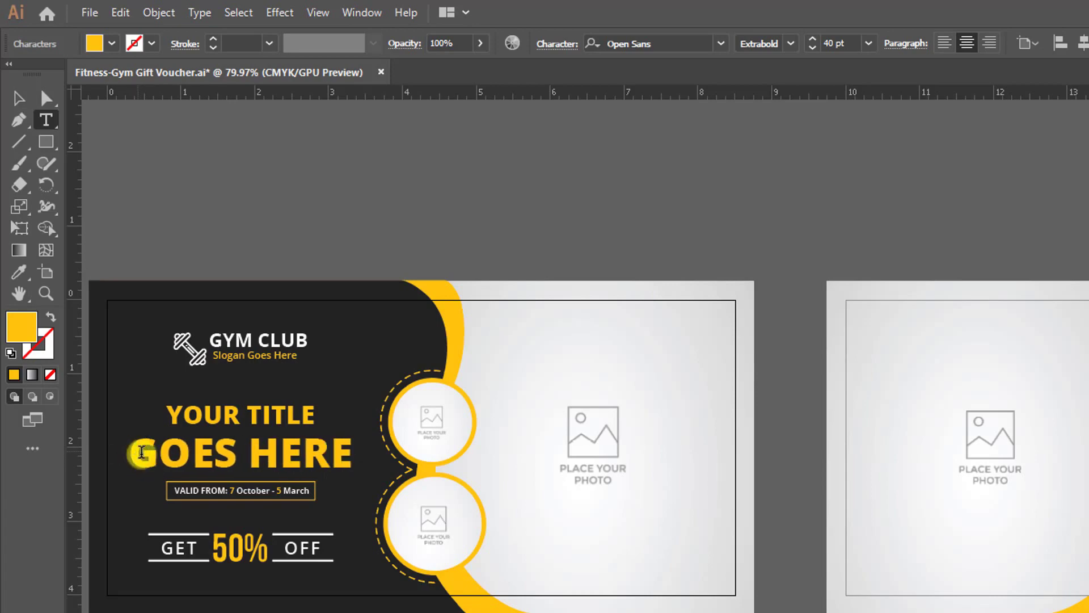
Try a 38 pt font size on the whole GOES HERE line, then return it to 40 pt
drag(133, 452, 314, 467)
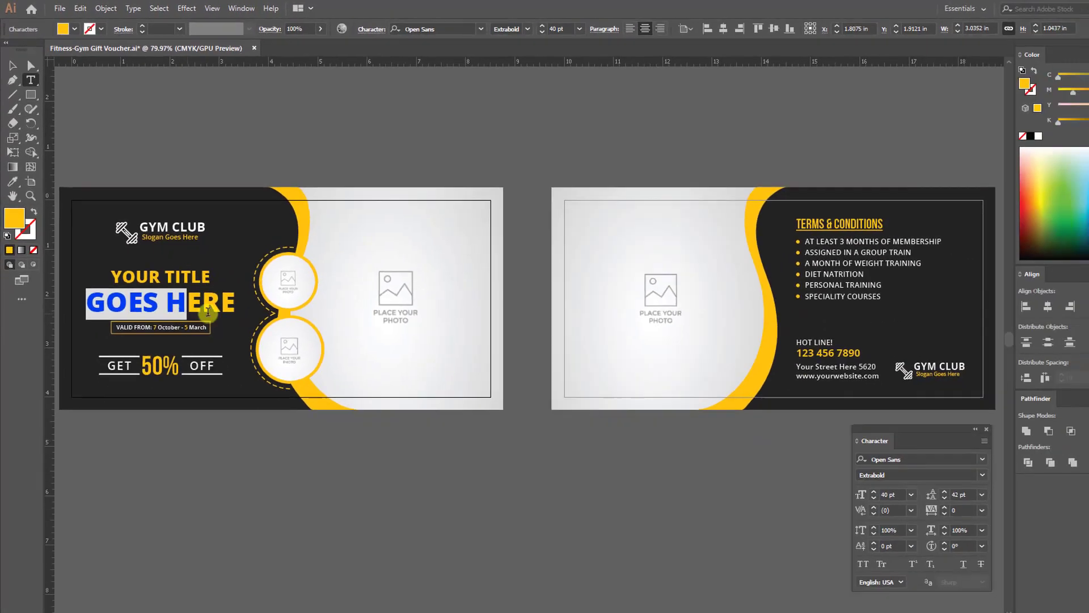
drag(207, 312, 238, 311)
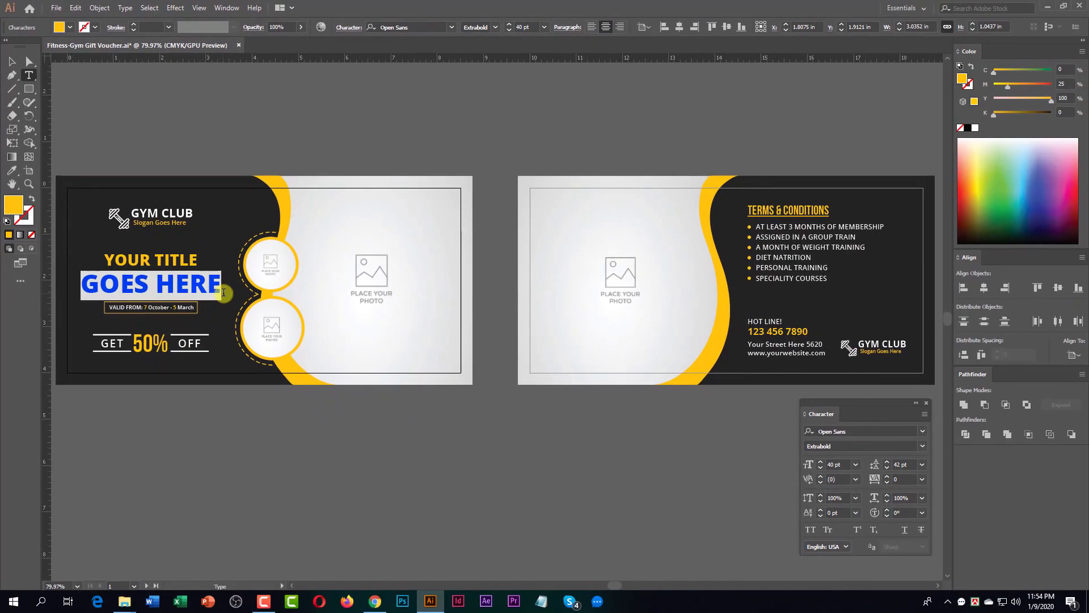
click(820, 468)
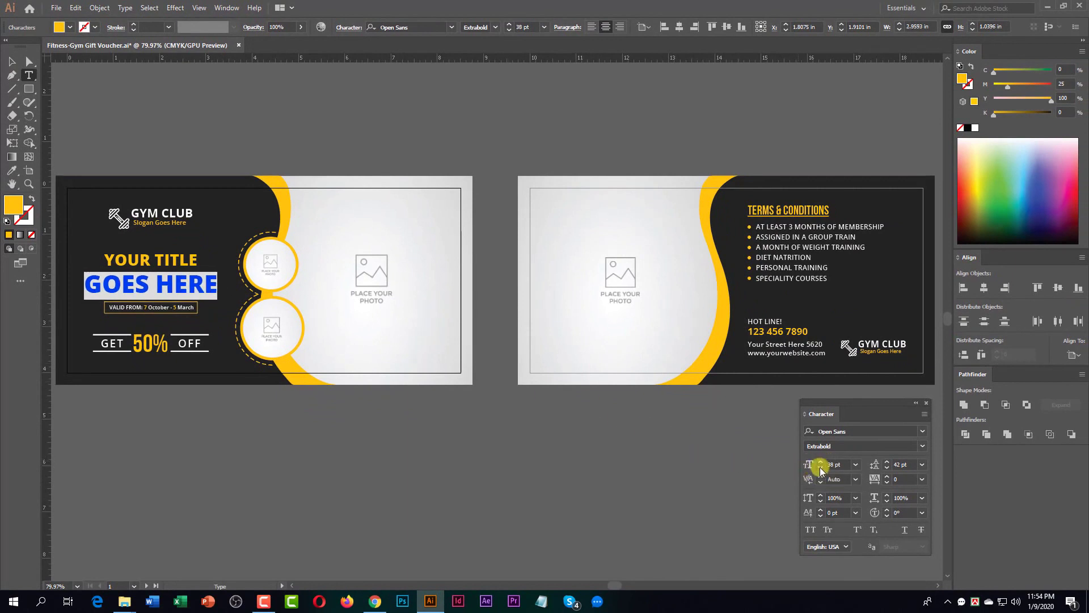
click(821, 462)
click(821, 462)
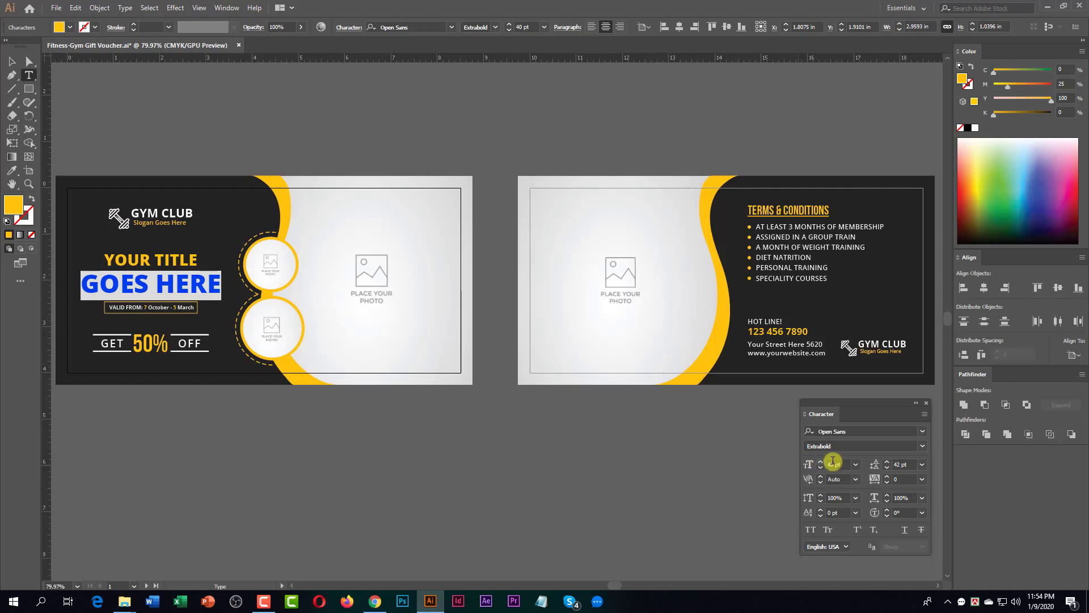
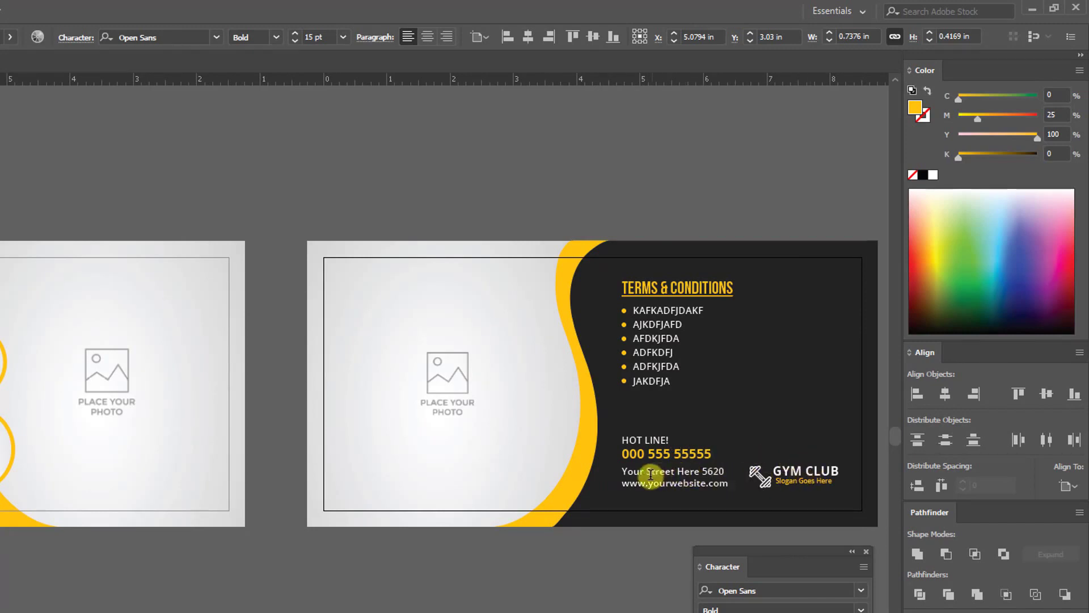
Try the dummy lines DFKJAFDJFKA and AFDKFDJ in place of the back voucher's street address and website, and undo the replacement
drag(632, 471, 715, 499)
key(ctrl+a)
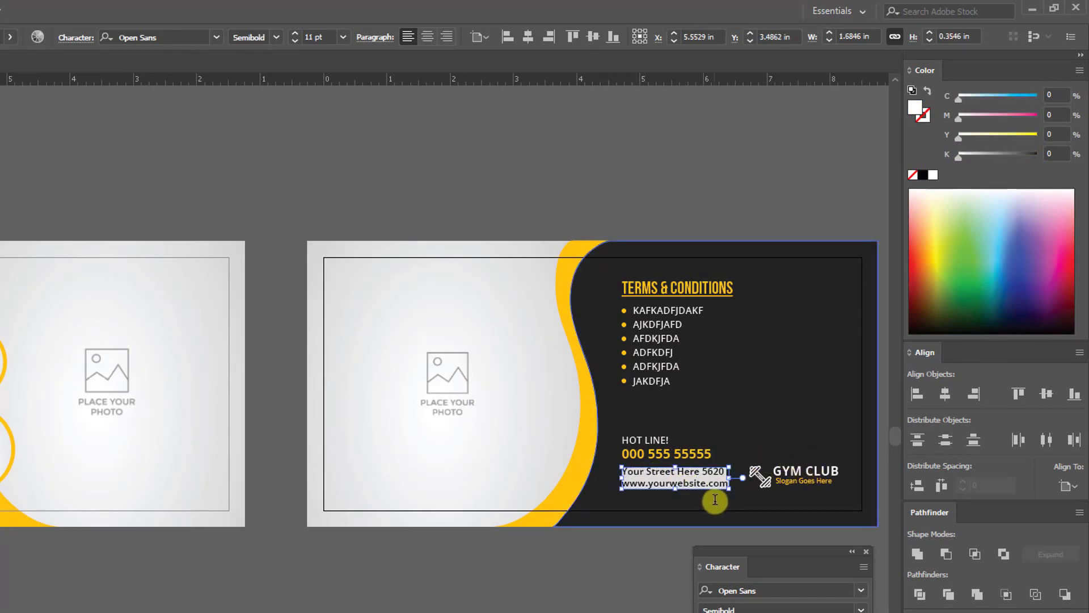
text(DFKJAFDJFKA)
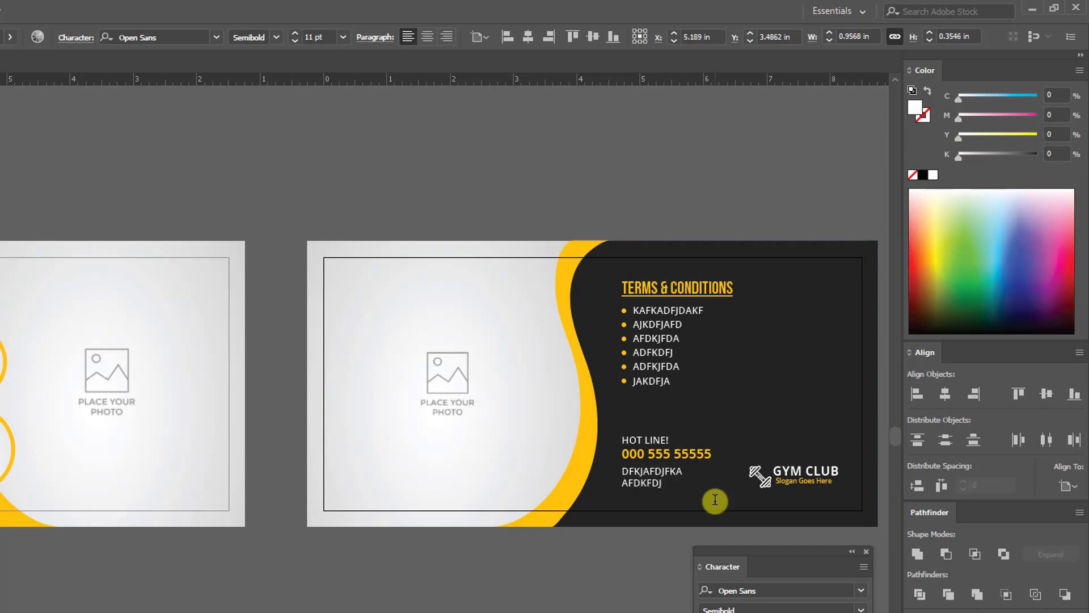
key(ctrl+z)
click(709, 479)
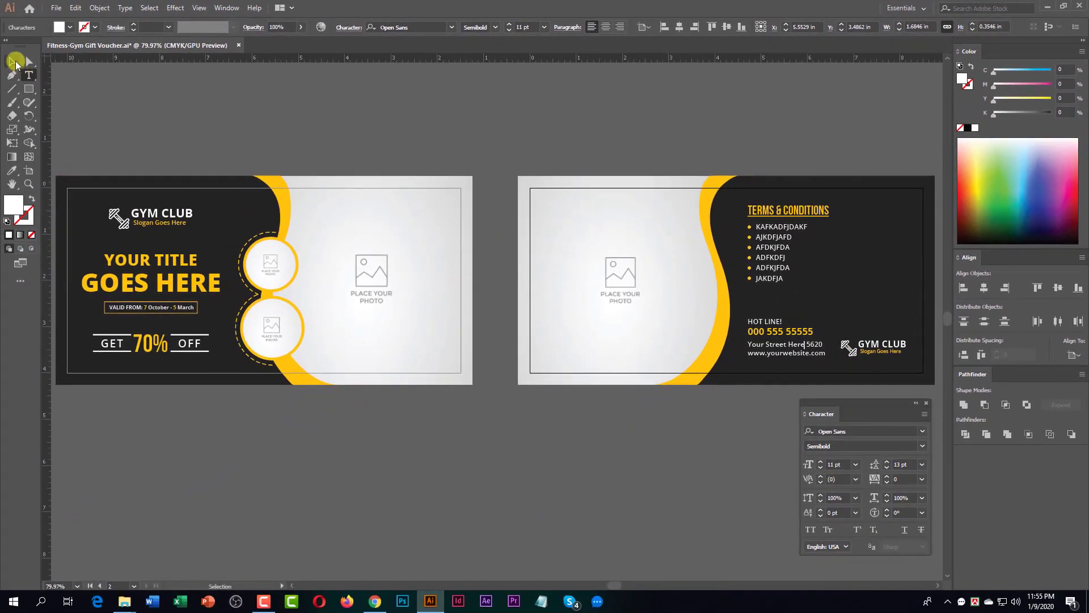
Undo the trial text on the back voucher to restore the original Terms & Conditions bullets and hotline number
click(0, 80)
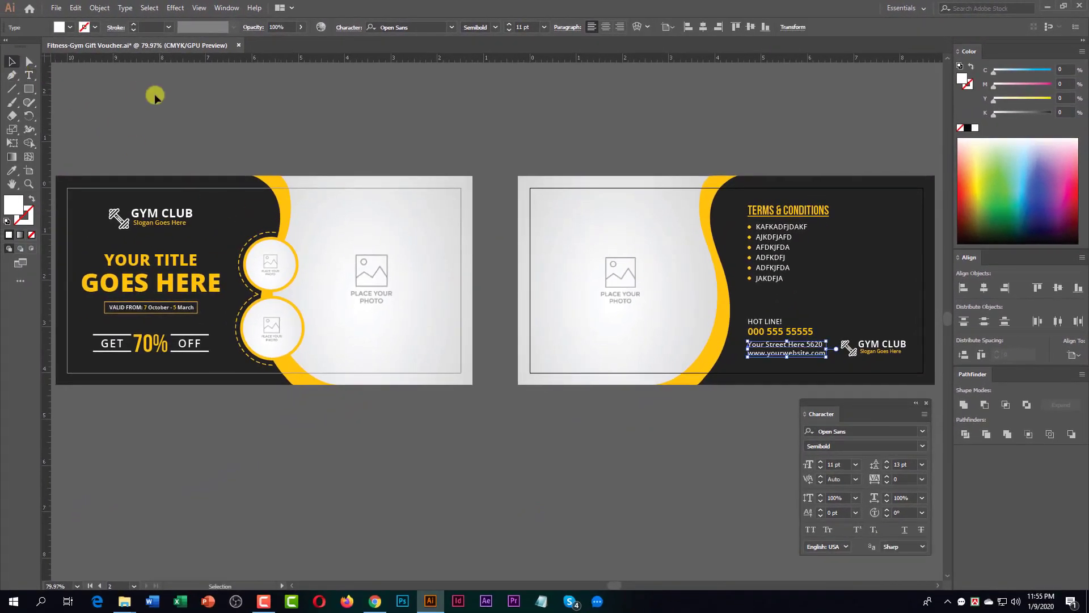
key(ctrl+z)
key(ctrl+z)
key(ctrl+z)
key(ctrl+z)
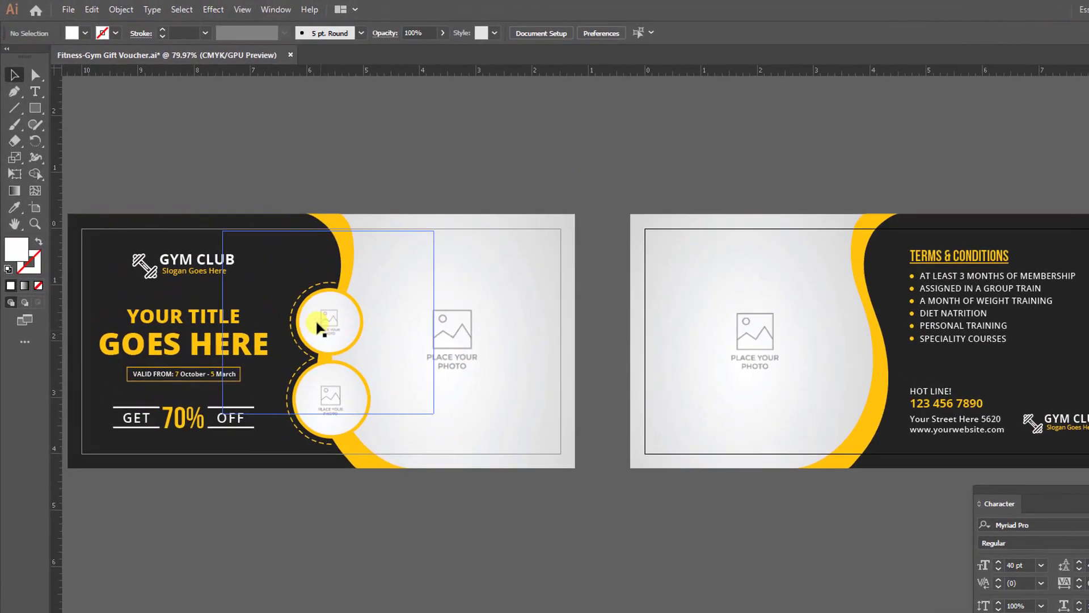
Inspect the photo placeholders on the front voucher by selecting the large clipped image, and clear the selection
click(317, 325)
click(483, 273)
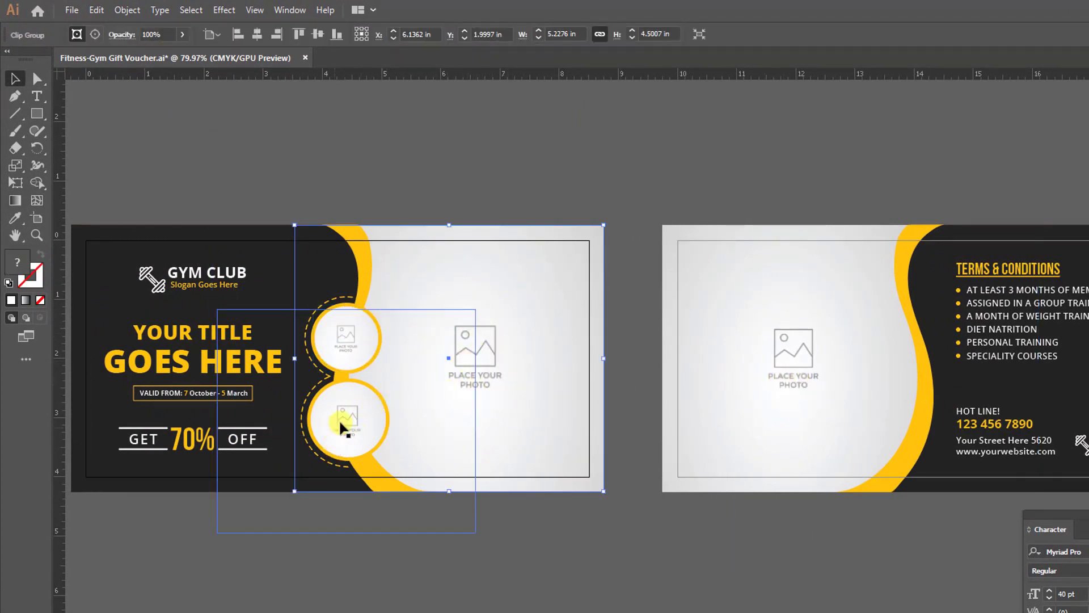
click(462, 182)
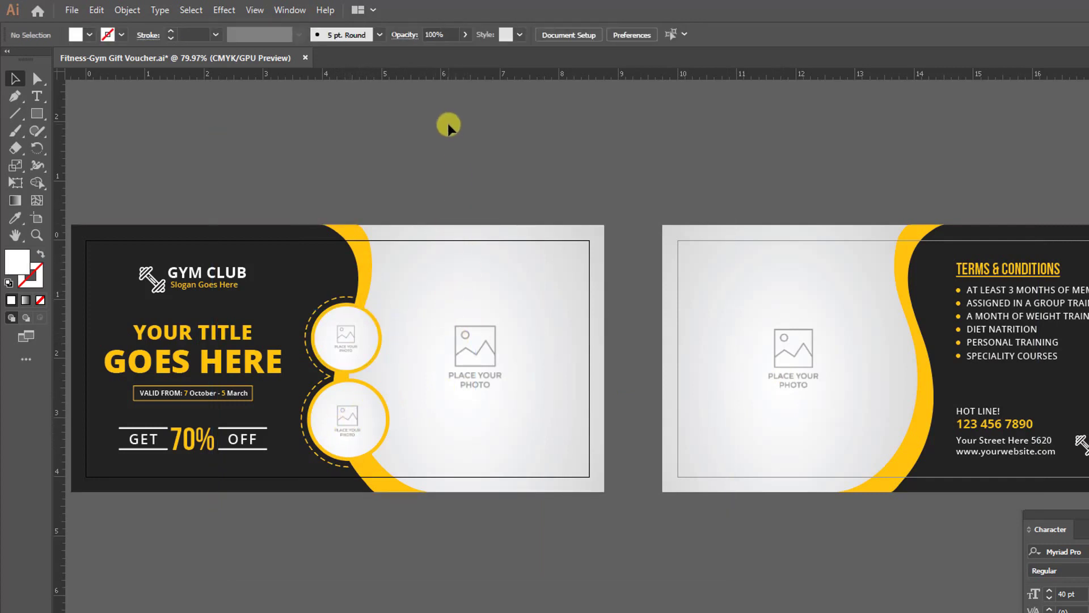
Display the Links panel, shorten it to fit its four entries, and place it below the back voucher beside the Character panel
click(289, 10)
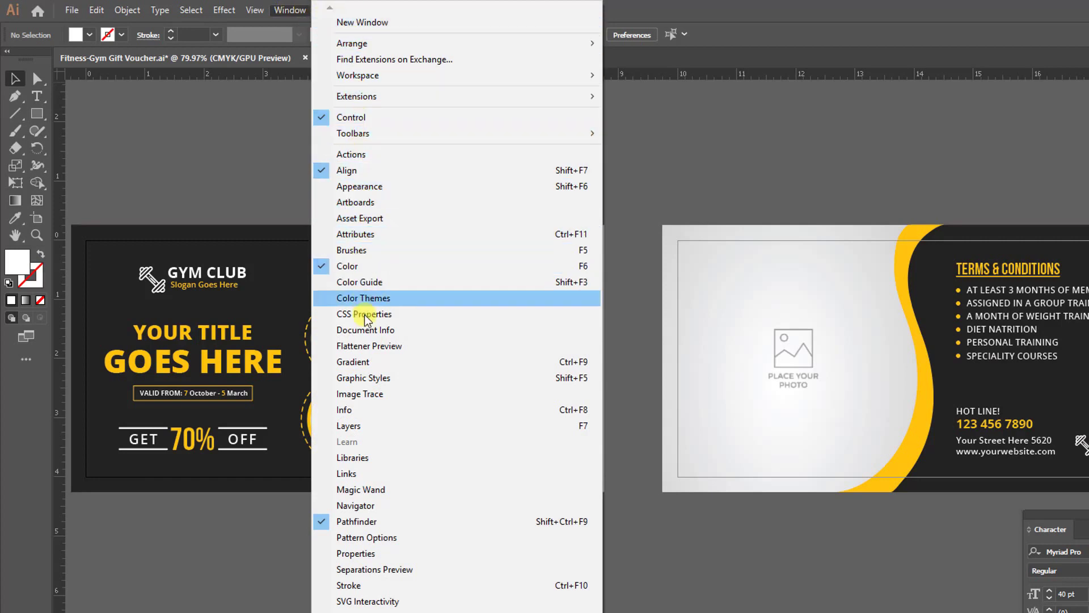
click(357, 474)
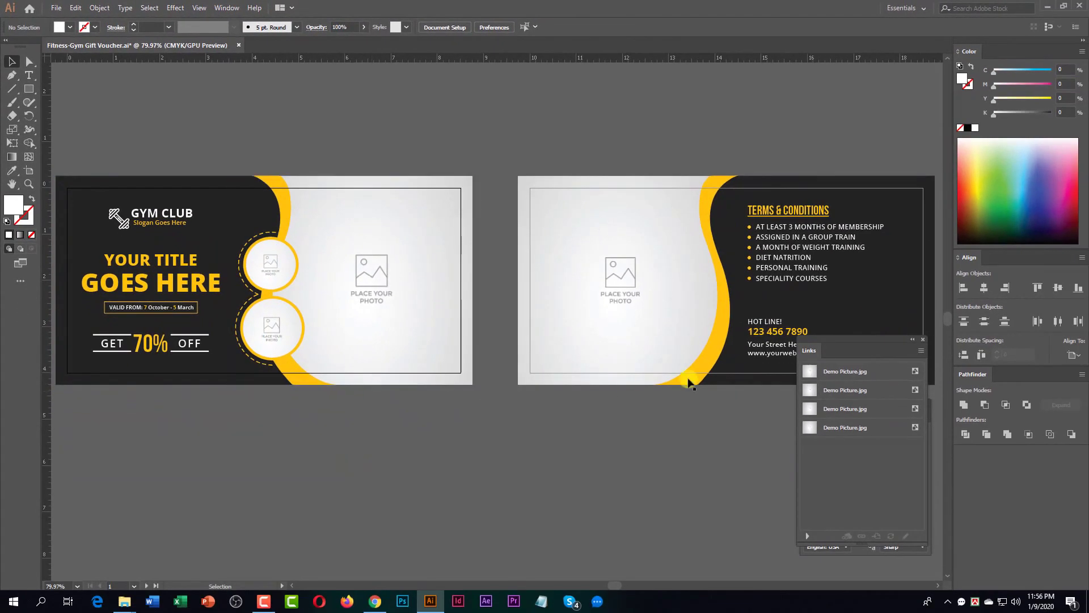
drag(858, 340, 677, 400)
drag(621, 558, 688, 499)
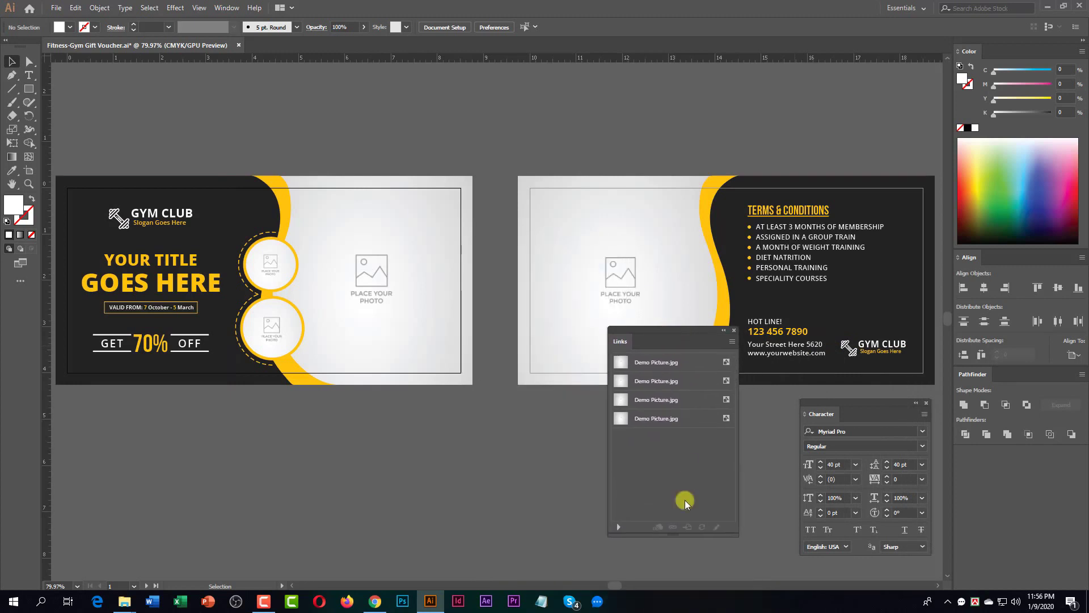
drag(684, 535, 684, 457)
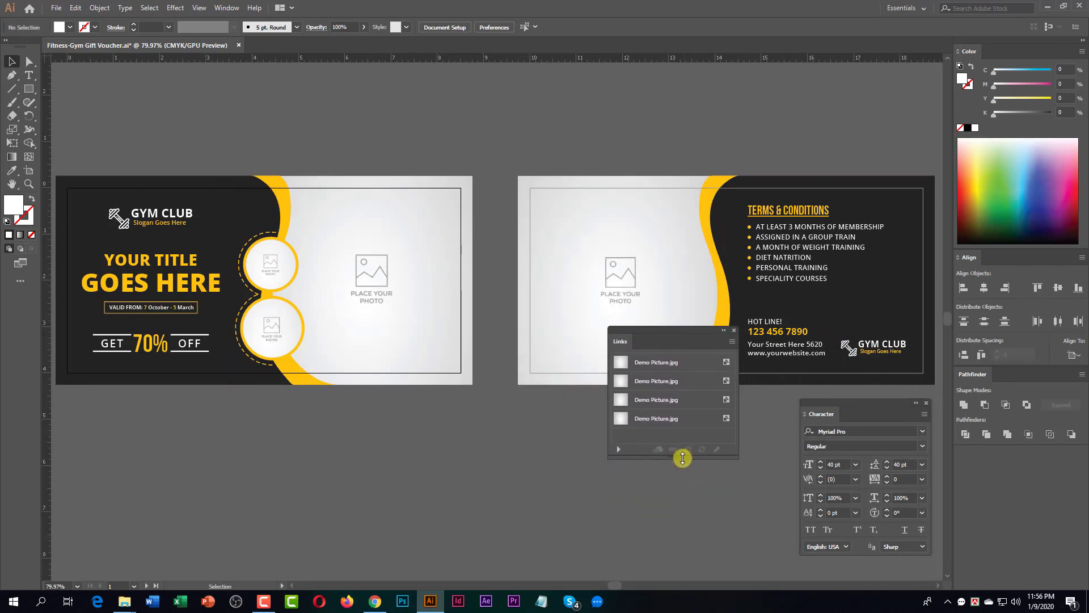
drag(650, 332, 695, 393)
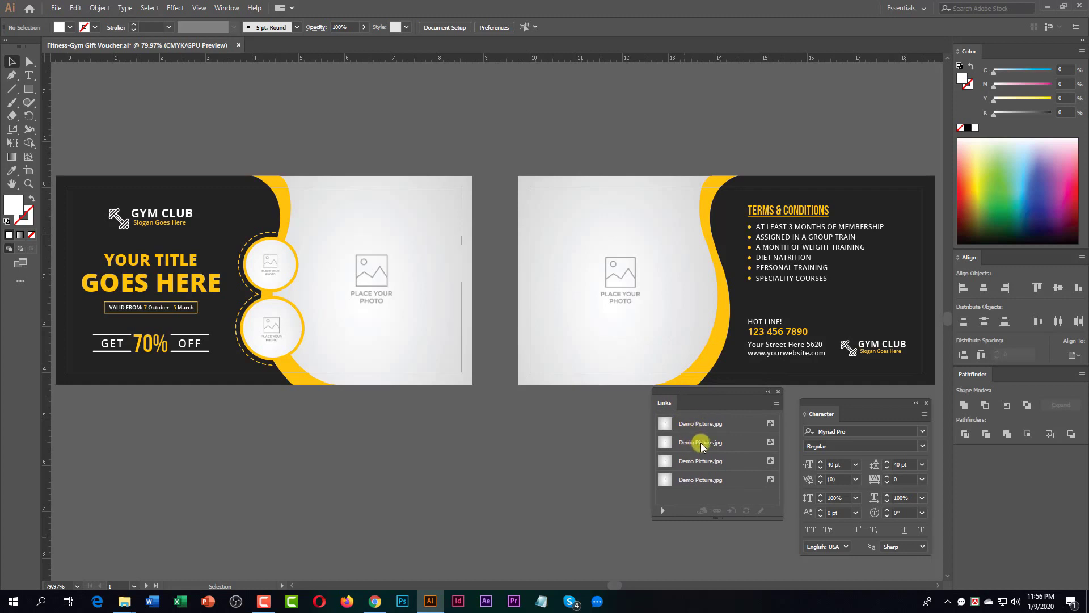
drag(702, 471, 719, 439)
drag(432, 395, 429, 287)
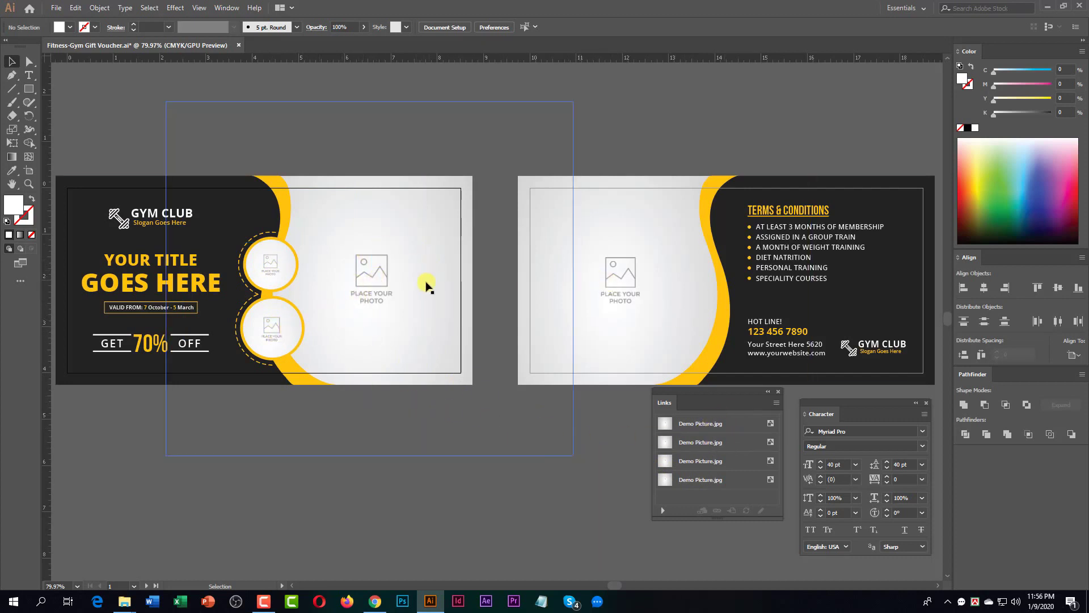
drag(379, 248, 386, 135)
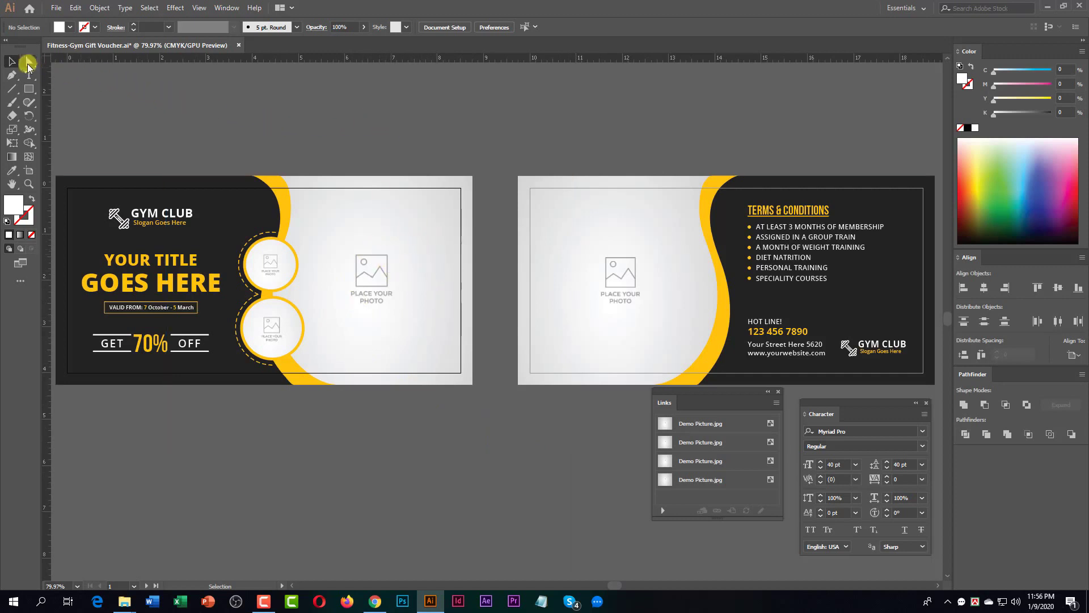
drag(27, 64, 105, 62)
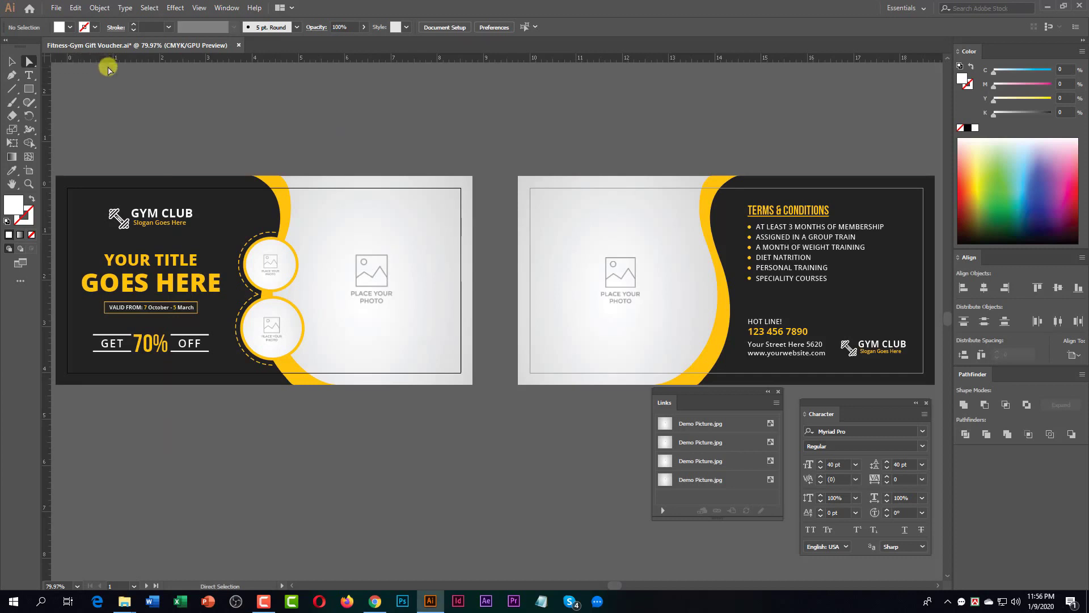
click(372, 223)
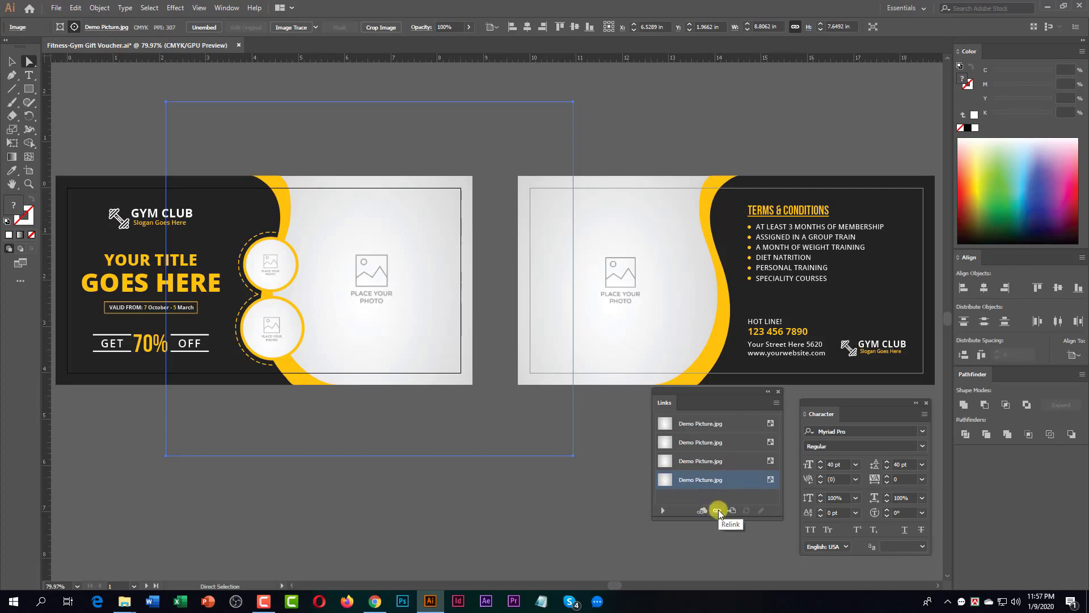
click(718, 511)
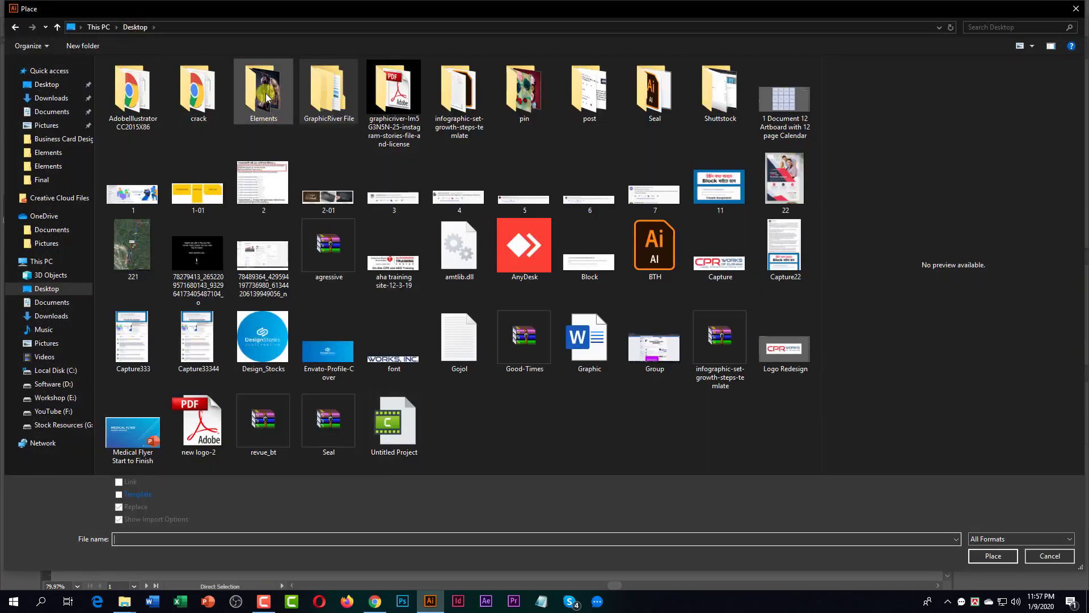
double_click(267, 97)
click(333, 101)
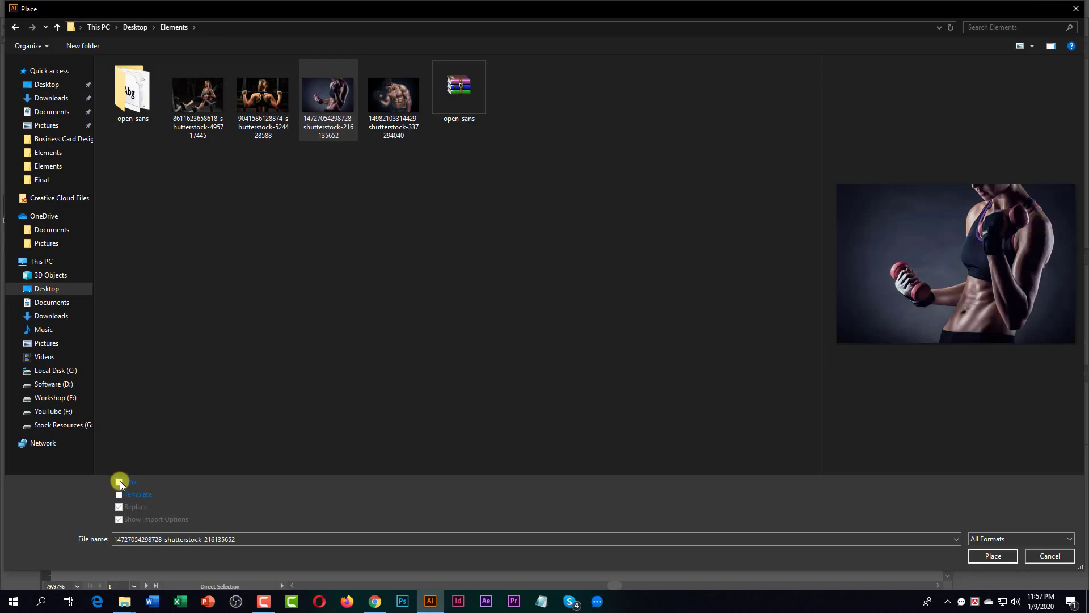
click(996, 556)
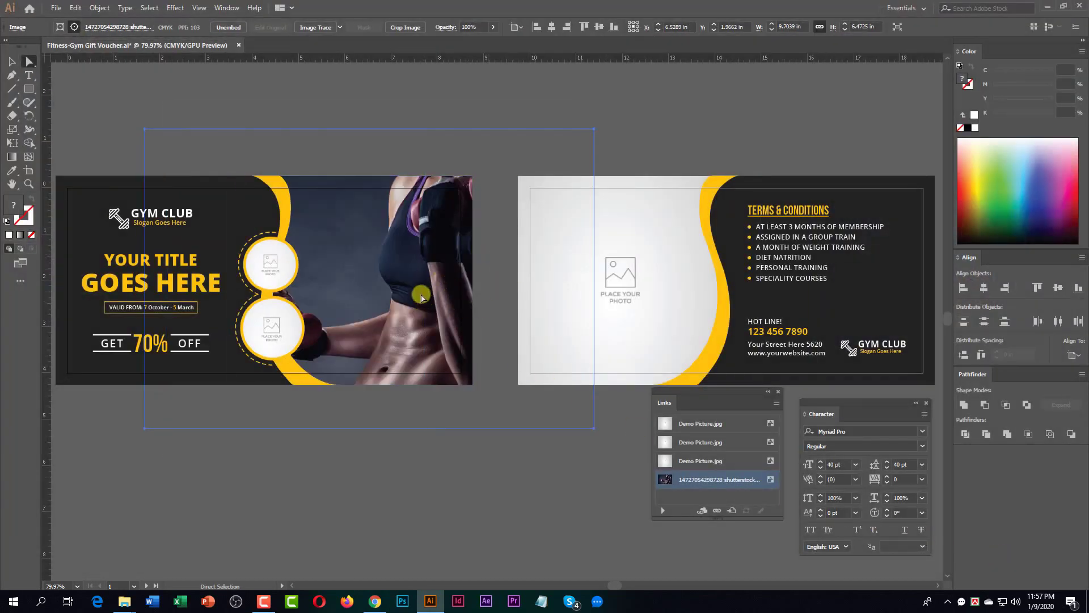
Scale the large photo proportionally to about 6.77 by 4.51 in, matching the voucher's height, and shift it slightly right within its mask
click(11, 62)
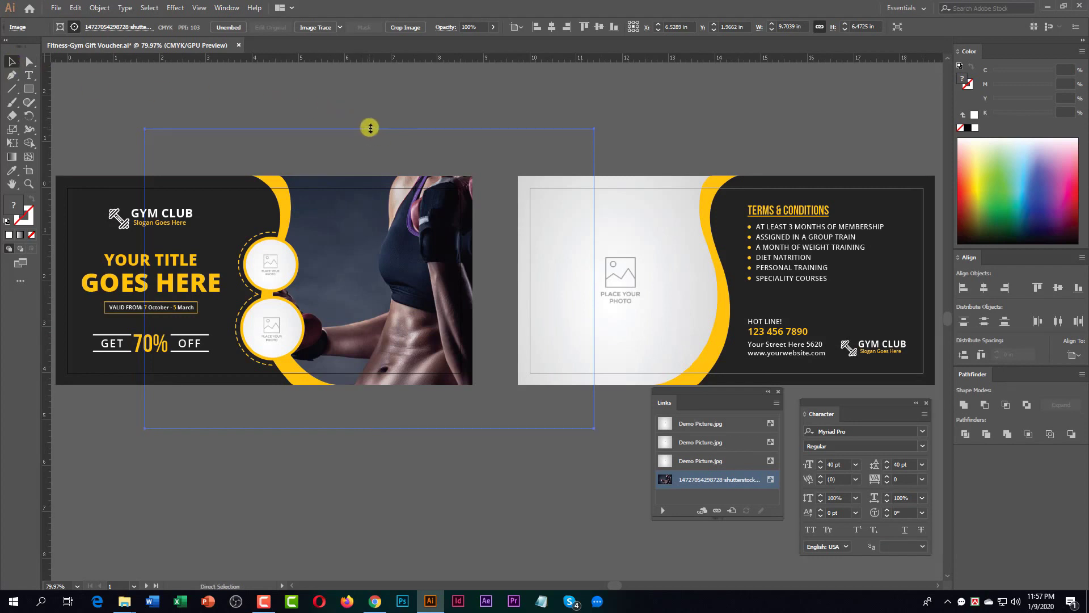
key(shift)
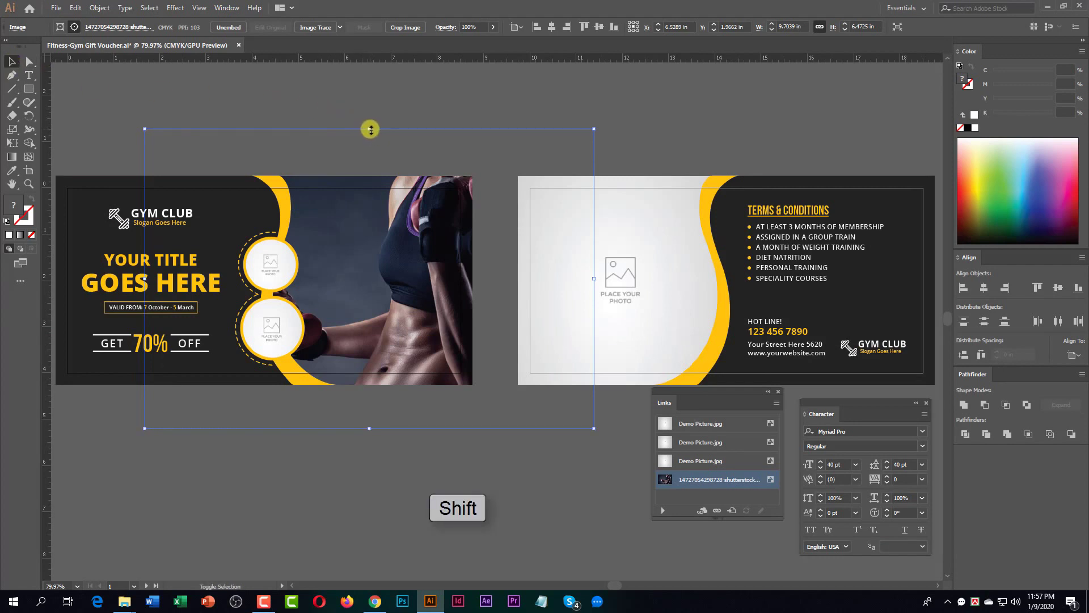
drag(370, 129, 363, 175)
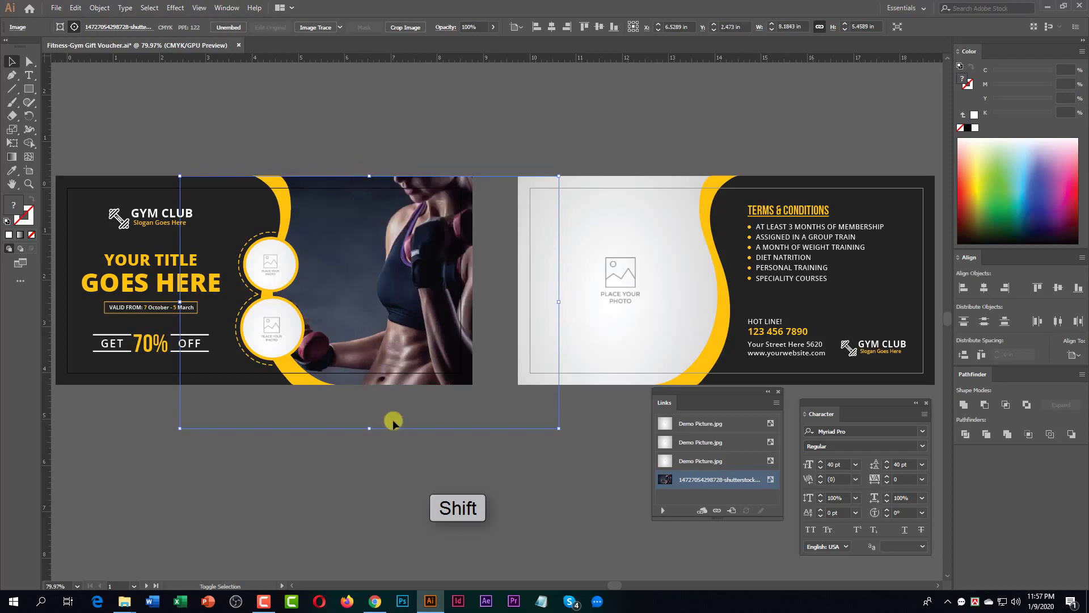
drag(370, 430, 369, 386)
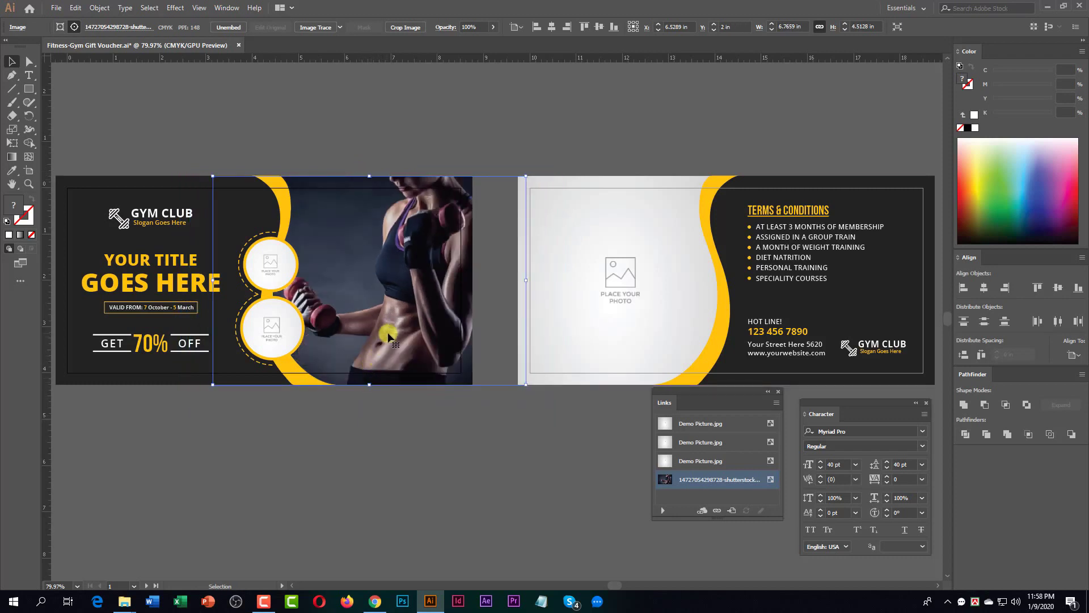
drag(385, 323, 397, 321)
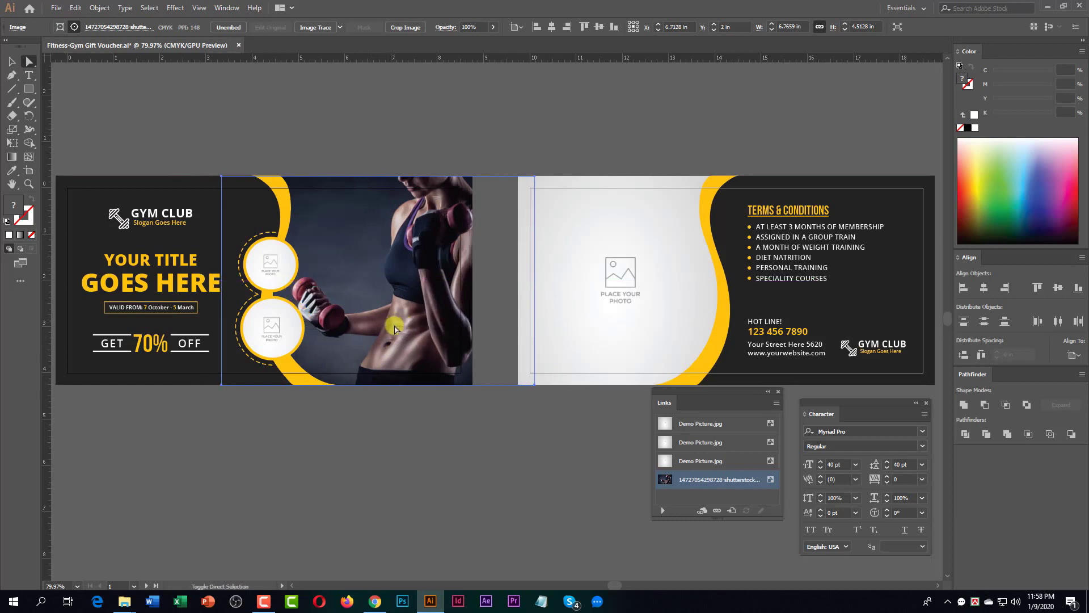
click(412, 422)
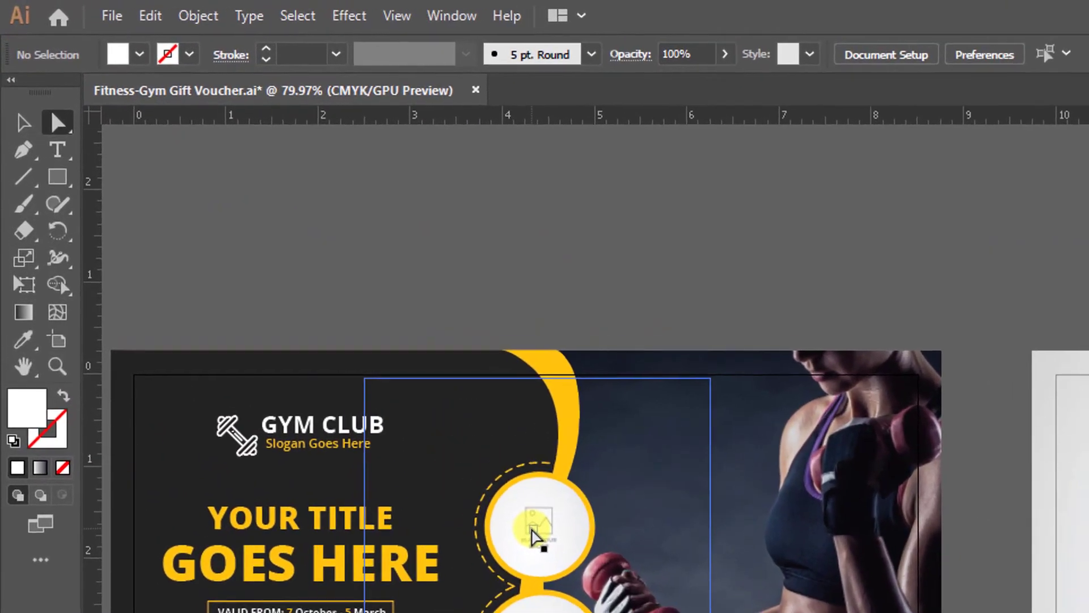
click(58, 122)
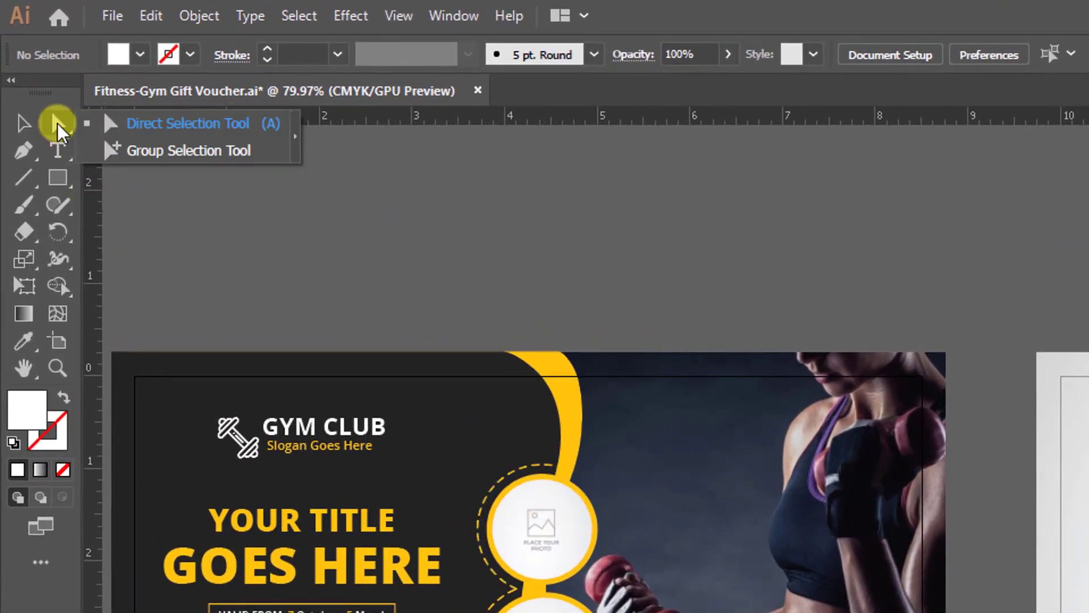
click(130, 123)
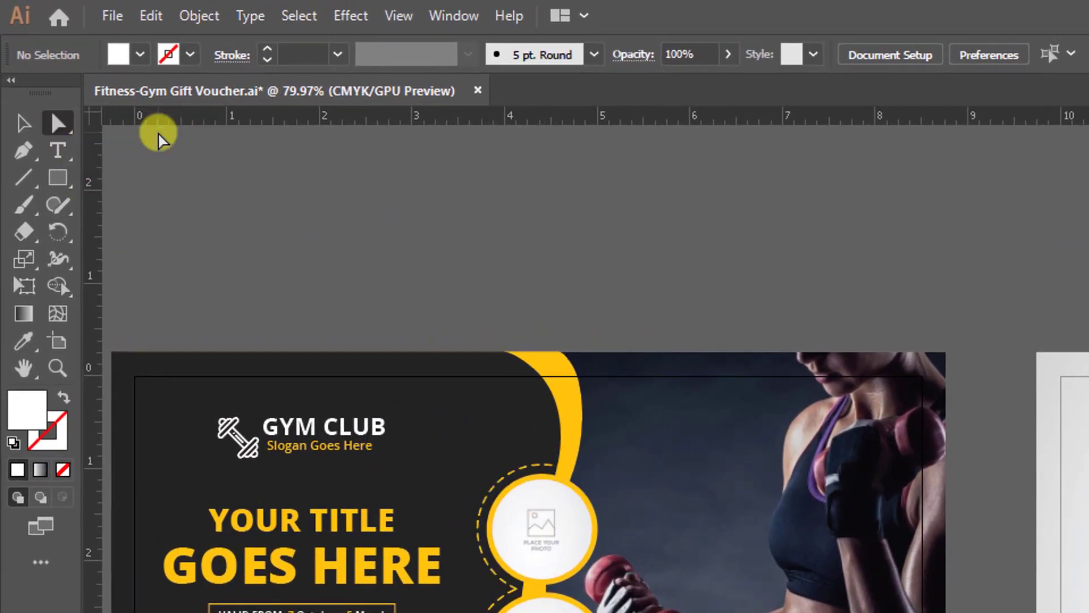
click(539, 527)
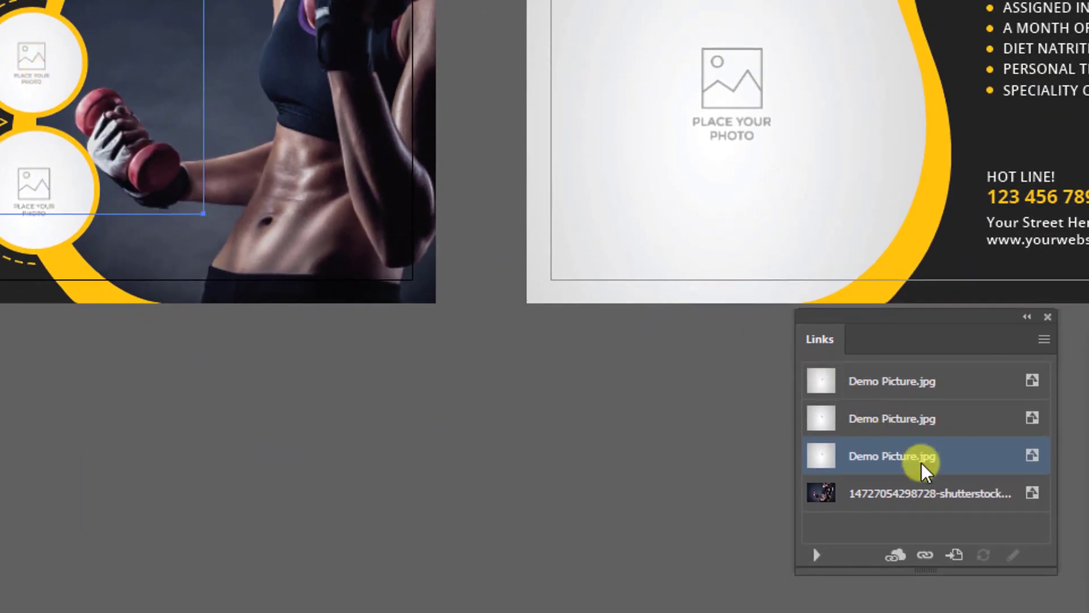
click(928, 550)
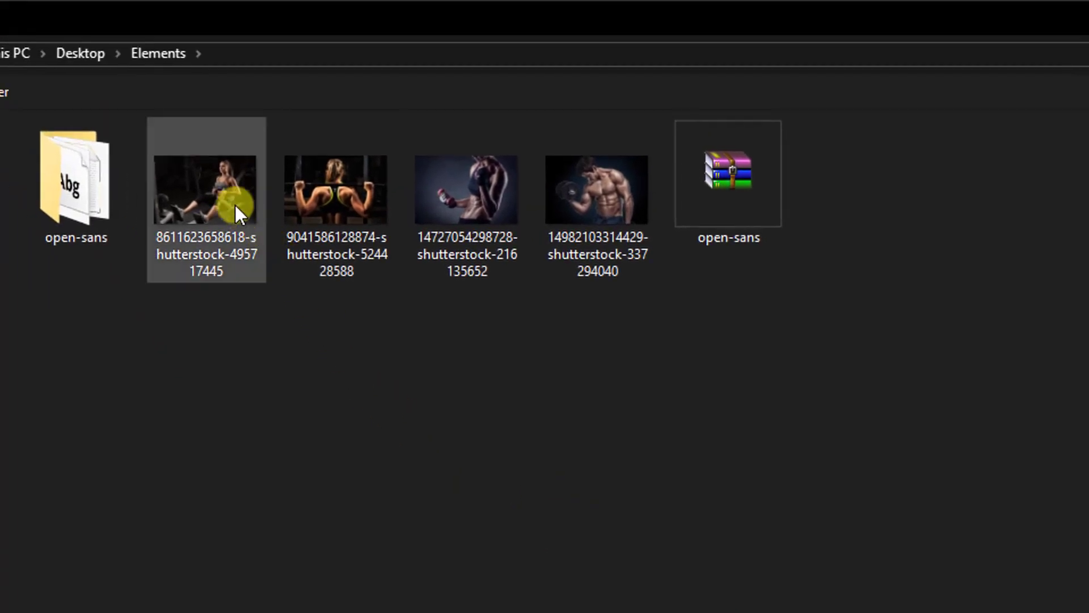
click(236, 205)
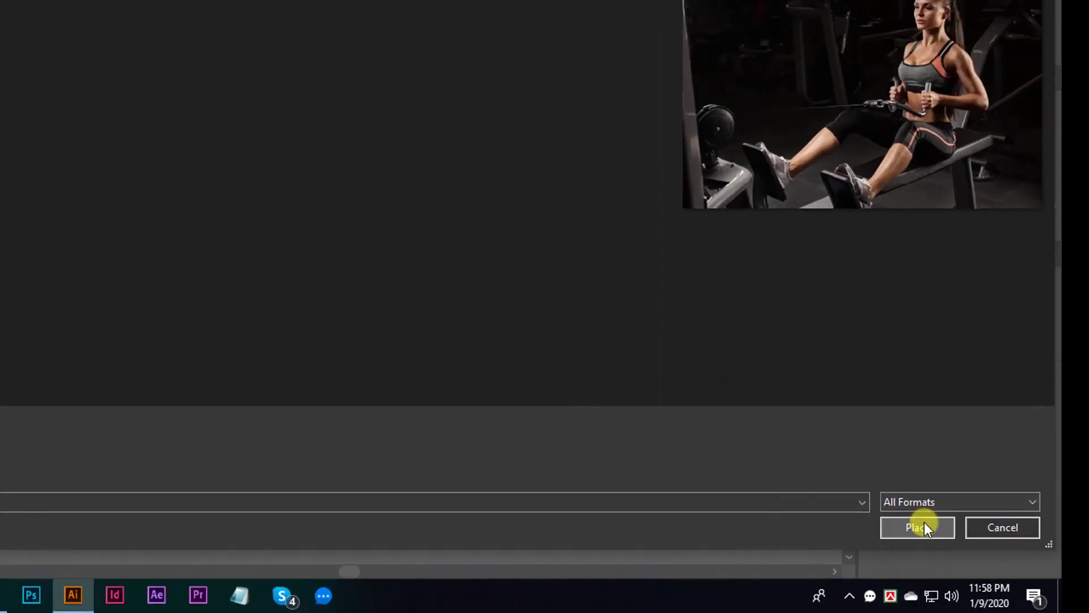
click(842, 498)
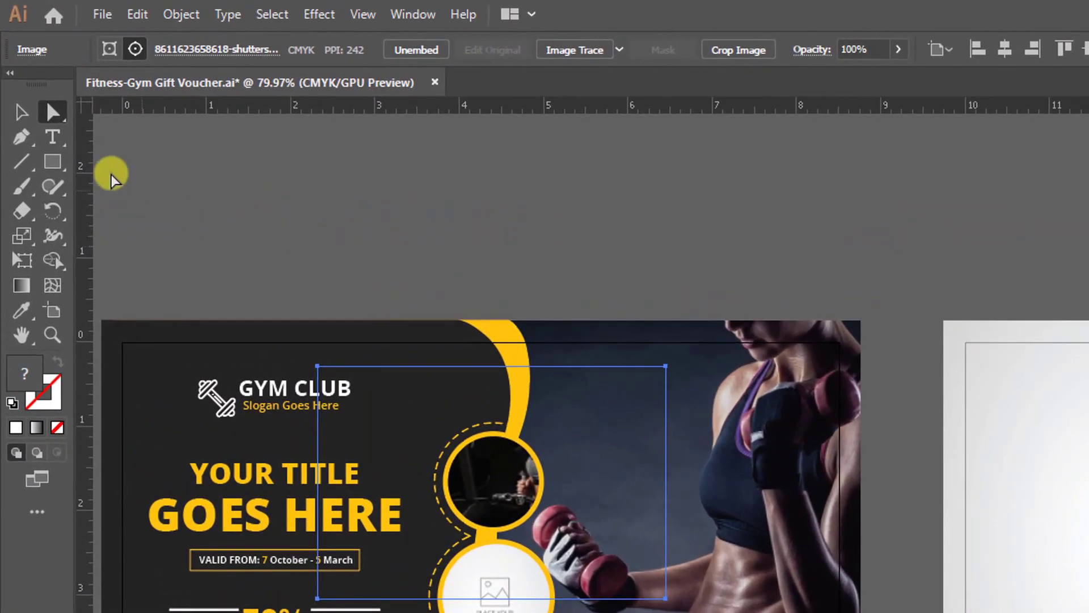
Scale the upper circle's photo down proportionally from its center until its height just covers the circle
click(12, 63)
key(alt+shift)
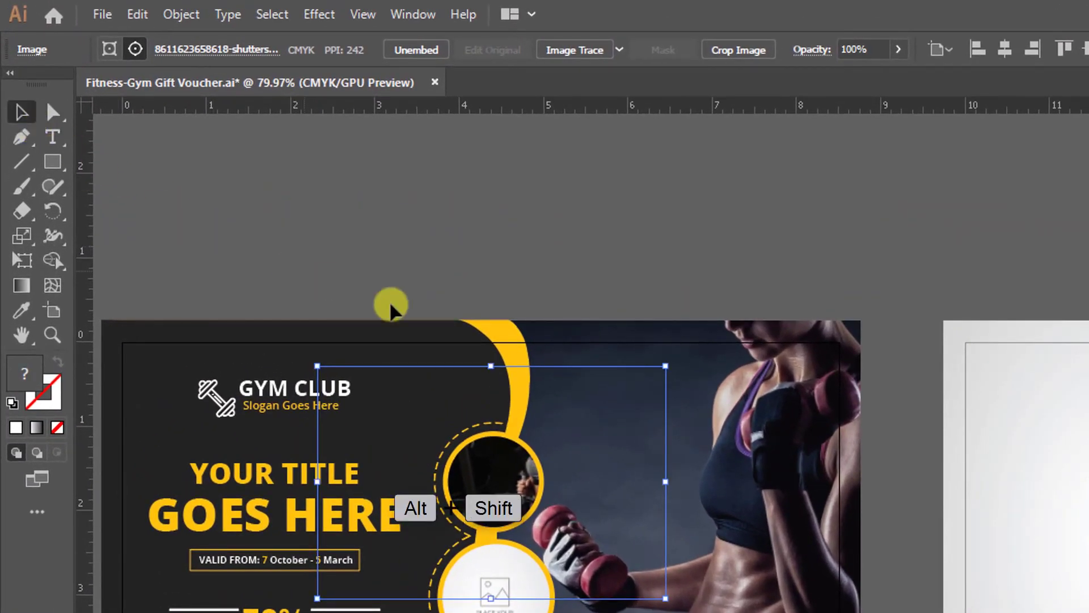
drag(665, 366, 567, 431)
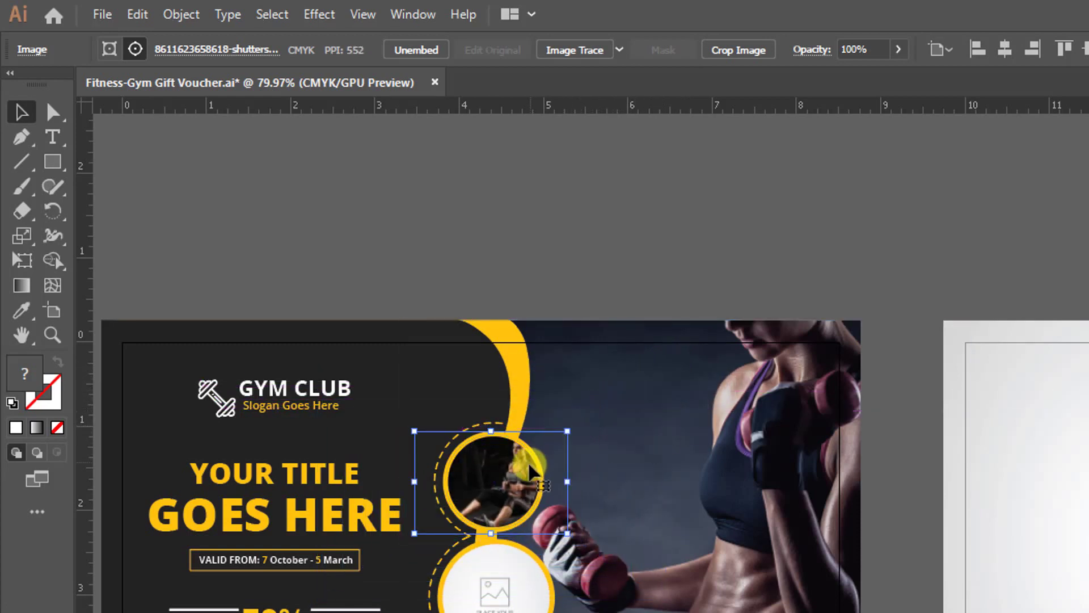
click(53, 113)
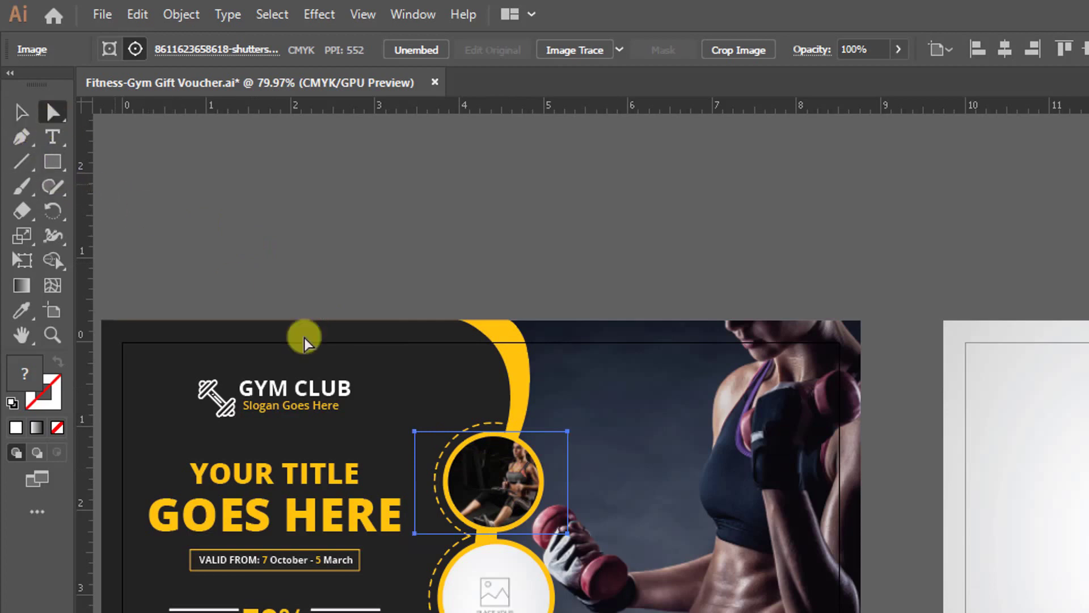
Reposition the upper circle's photo within its mask so the exercising woman sits near the circle's center, and deselect it
drag(486, 468, 504, 487)
click(566, 241)
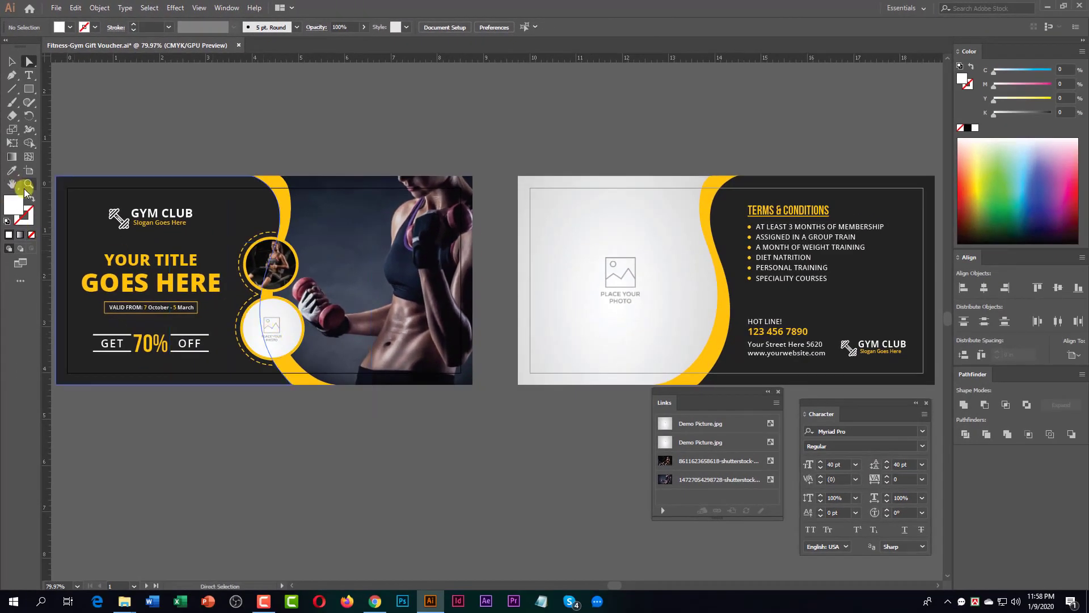
click(27, 187)
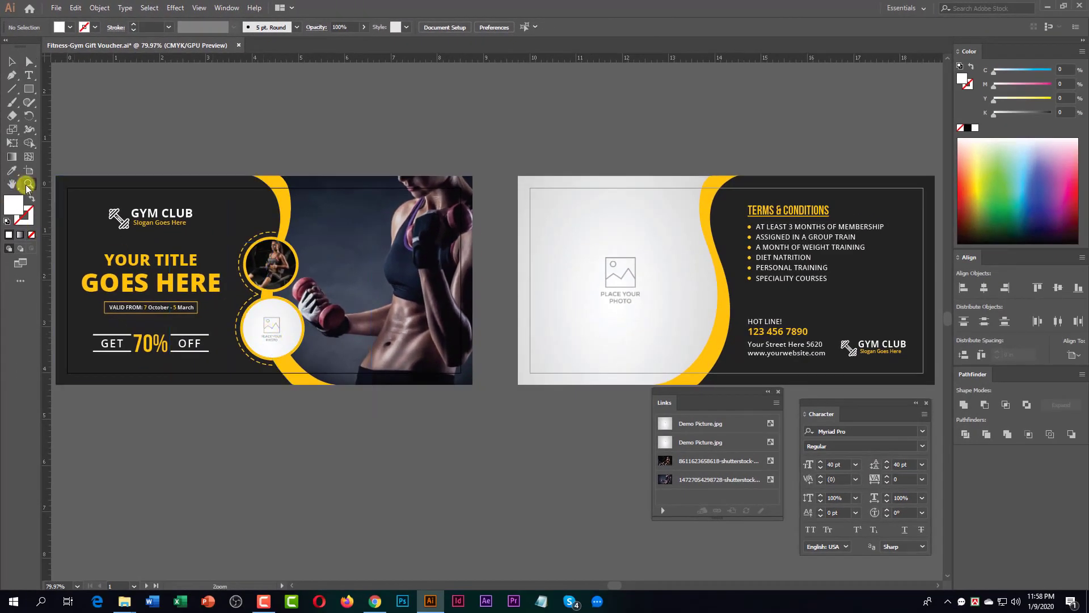
drag(246, 295, 278, 368)
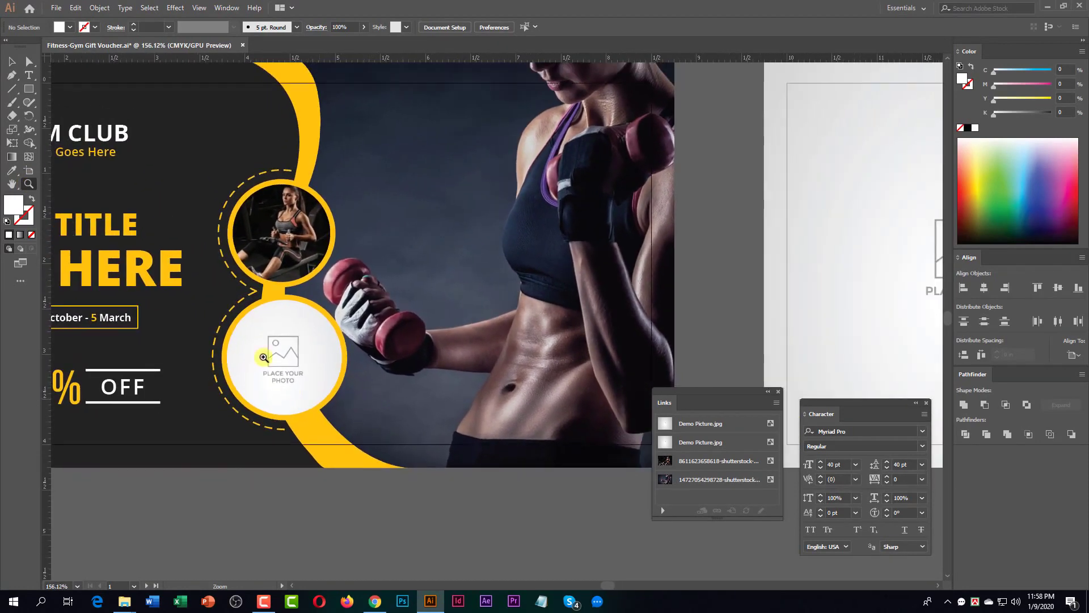
click(30, 62)
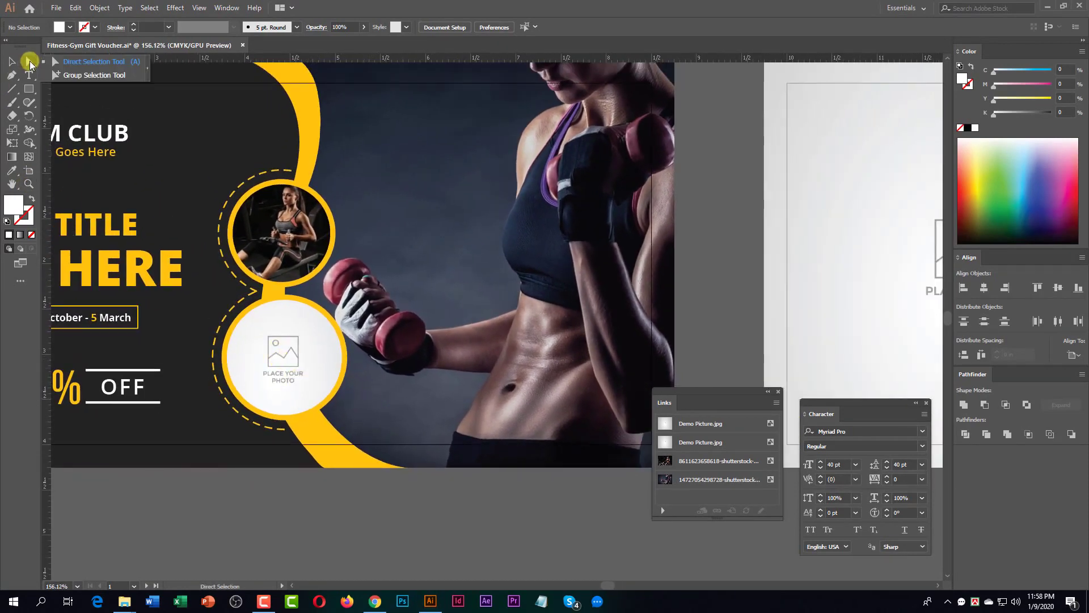
click(292, 346)
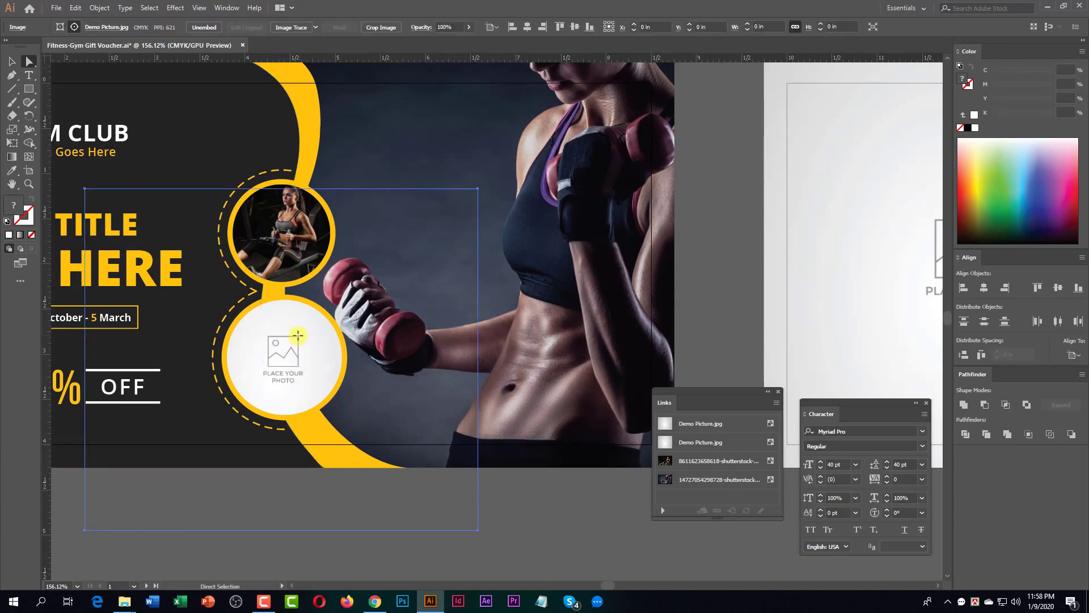
click(716, 510)
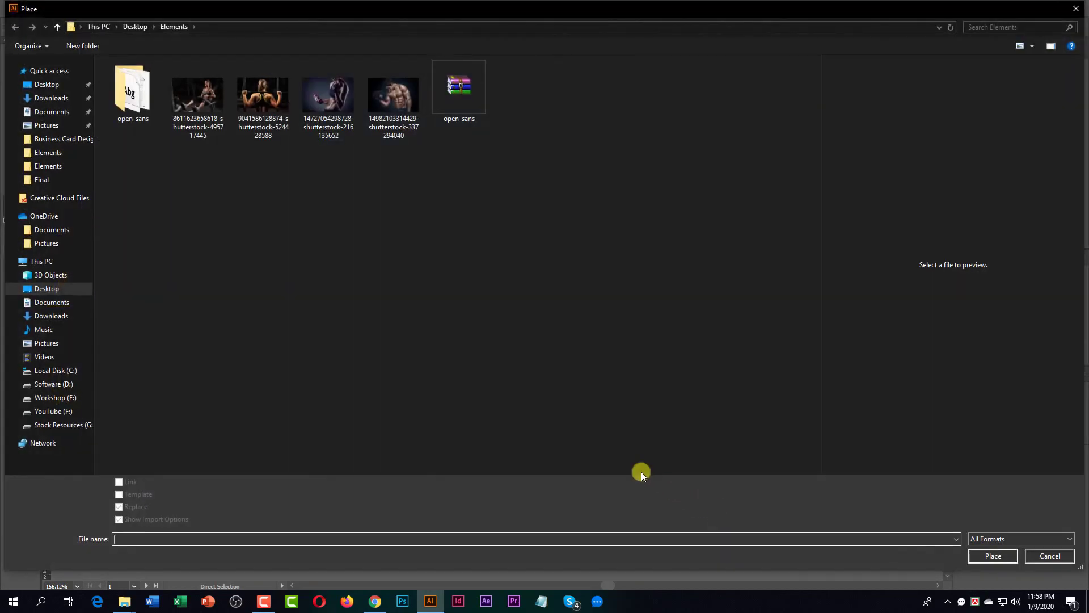
click(275, 97)
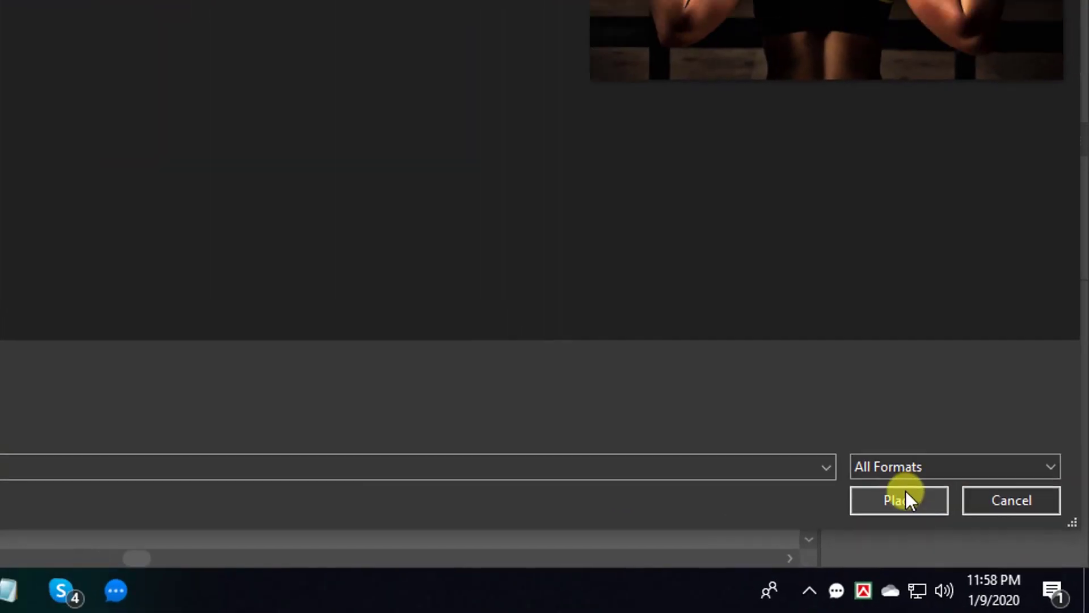
click(873, 484)
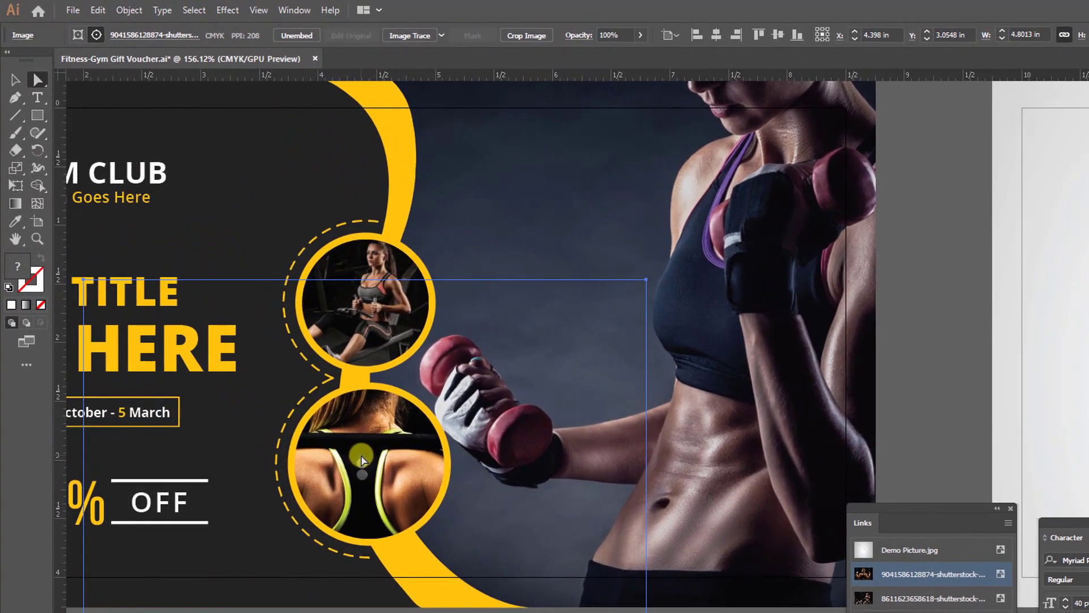
Scale the lower circle's photo down proportionally from its center until its height just covers the circle, and deselect it
click(96, 35)
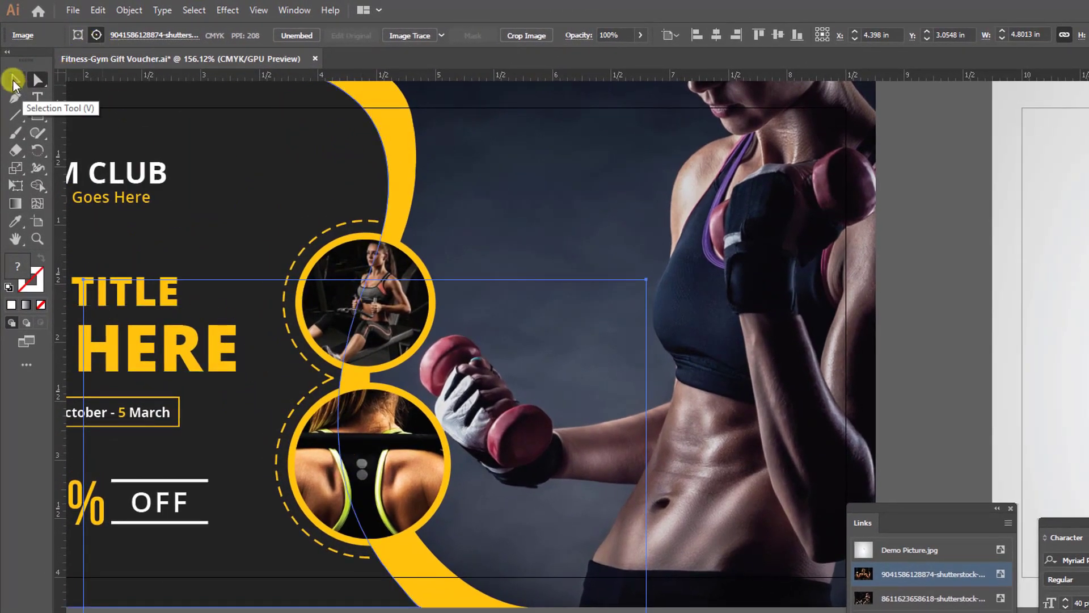
click(14, 83)
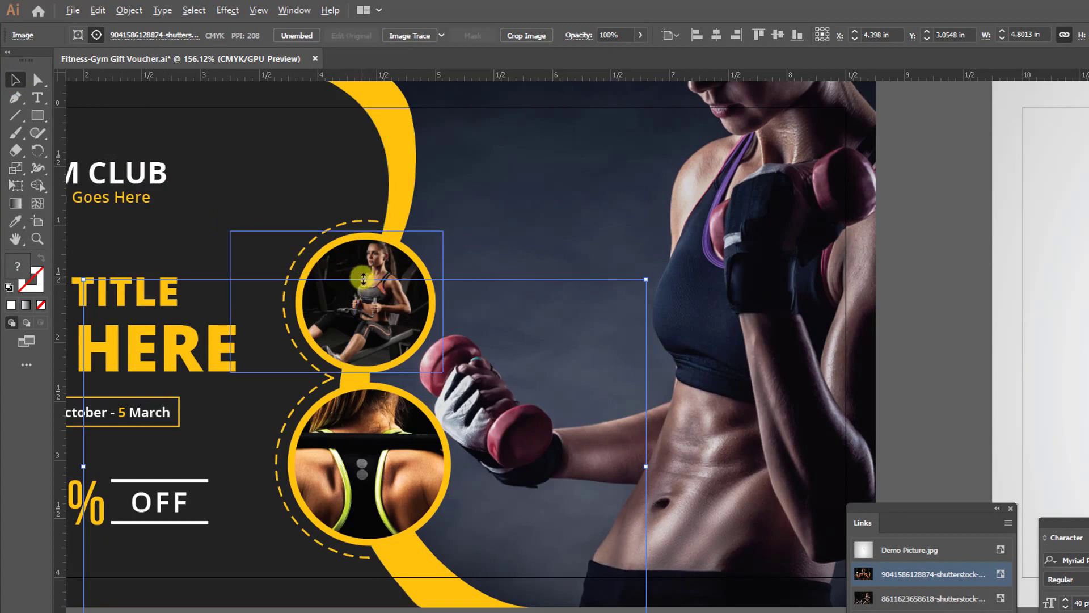
drag(363, 279, 365, 382)
key(ctrl+shift+a)
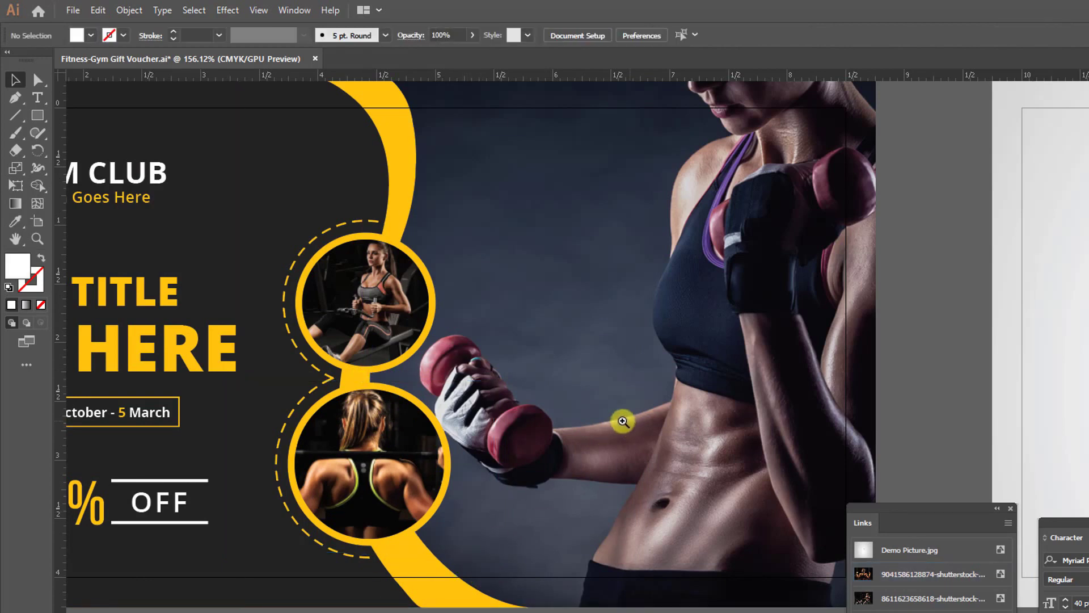
alt+scroll(622, 418, down, 3)
alt+scroll(631, 398, down, 1)
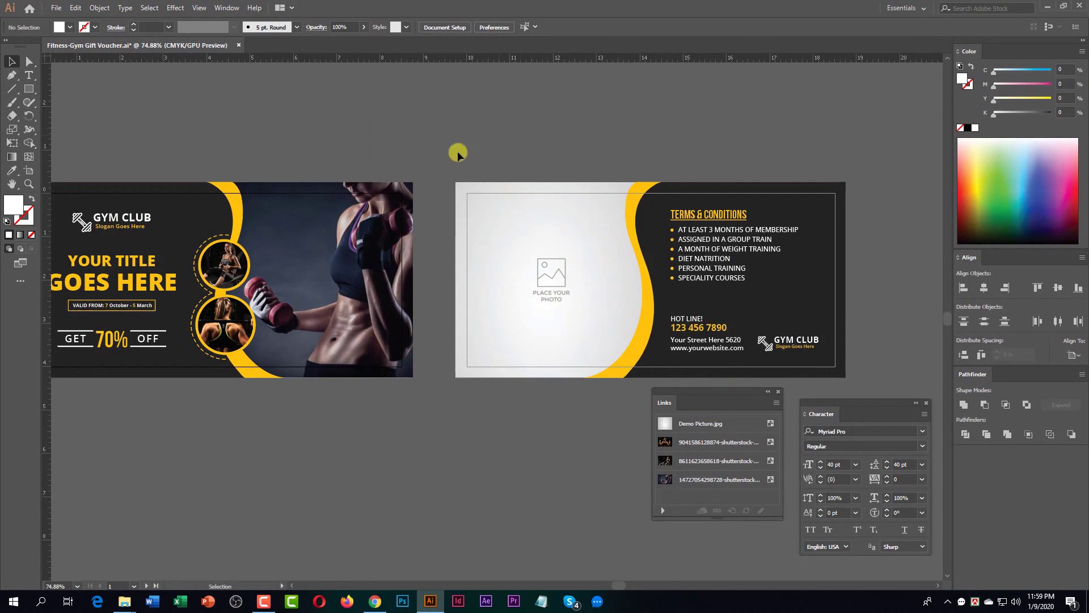
click(555, 211)
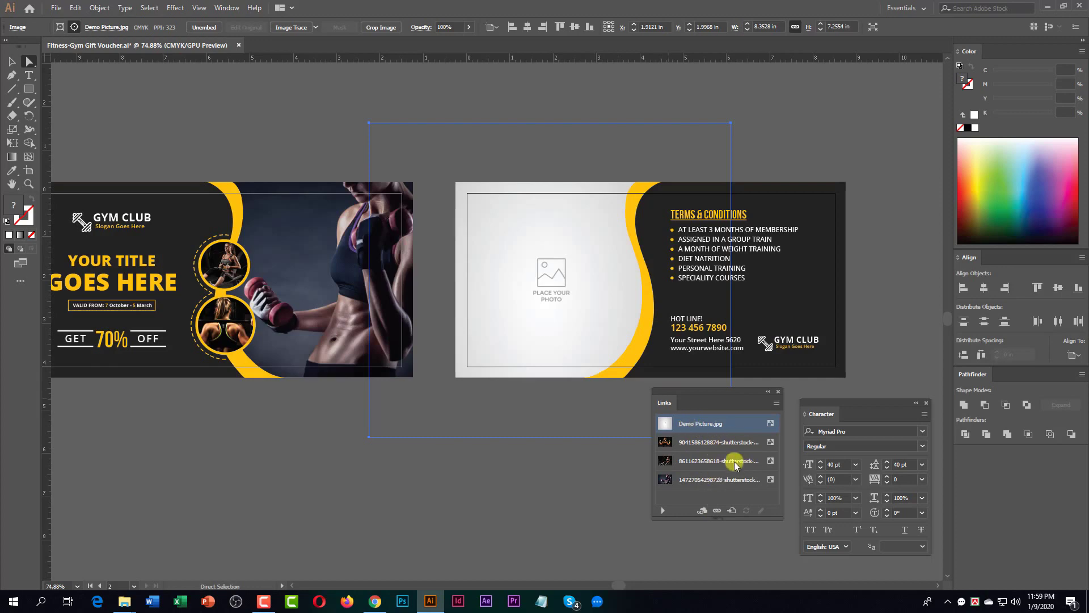
click(717, 511)
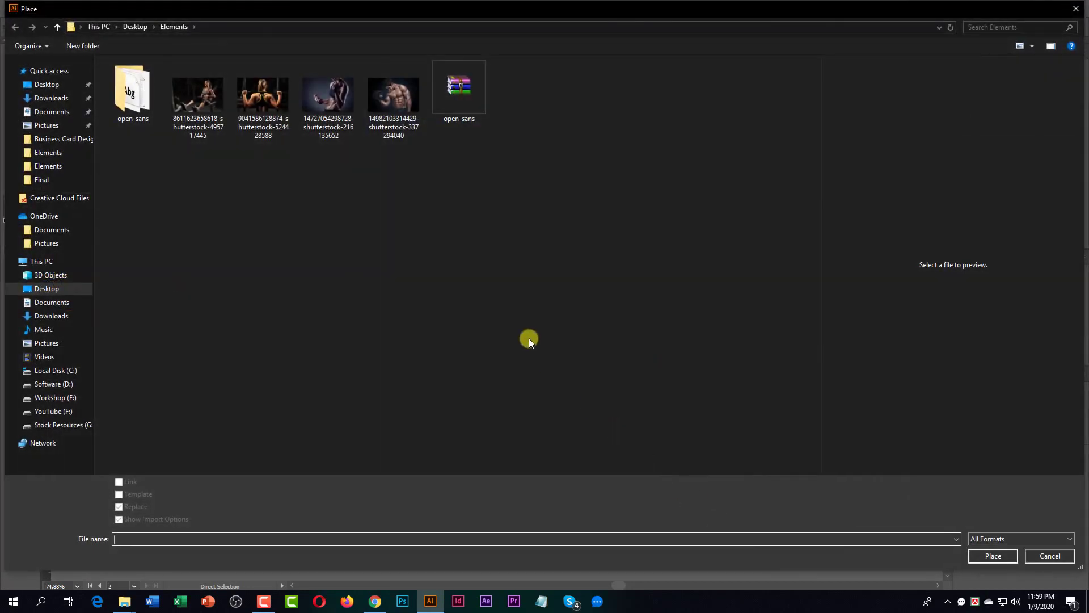
click(401, 101)
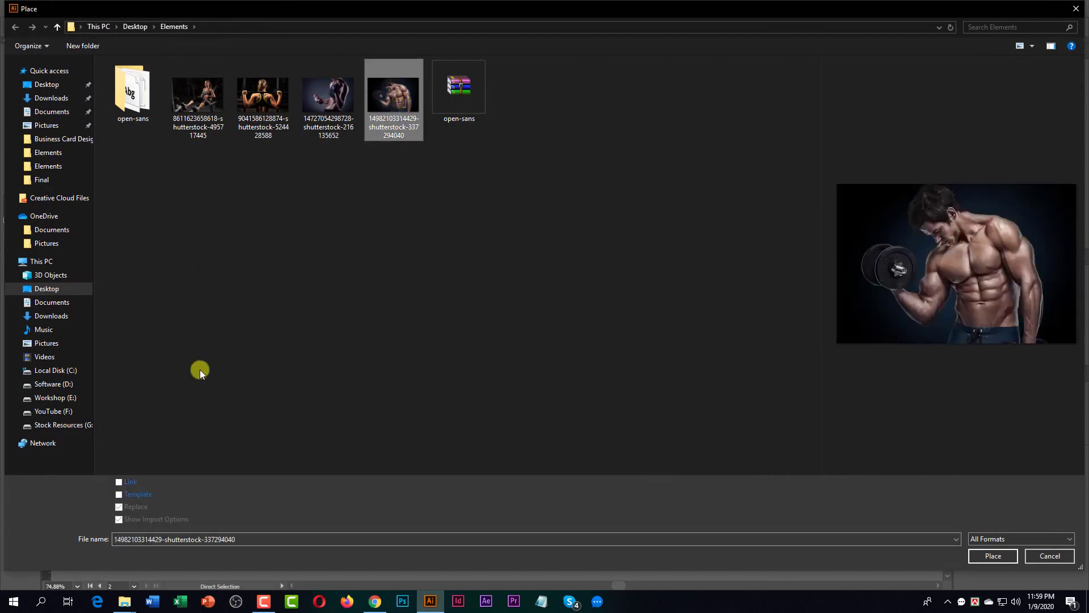
click(996, 555)
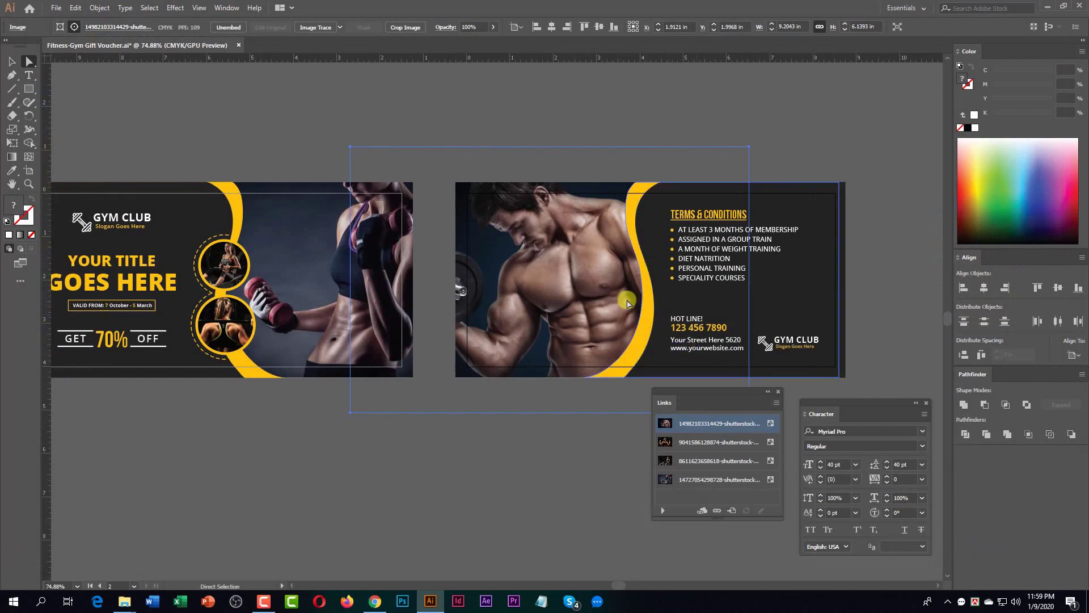
Reflect the back voucher's photo across the vertical axis, and scale it down proportionally to fit the voucher's height
right_click(581, 236)
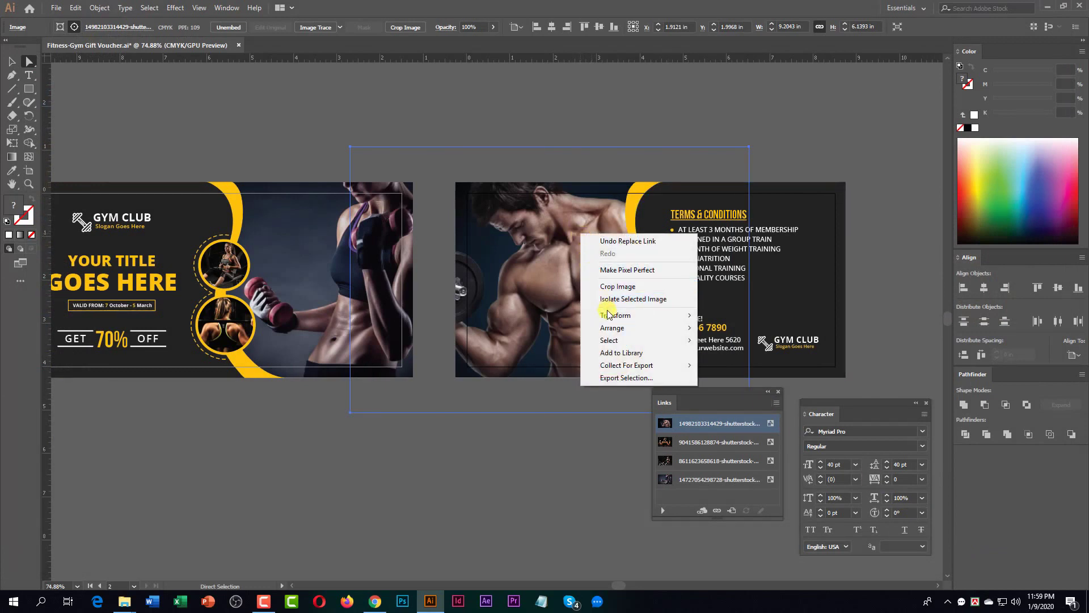
mouse_move(610, 316)
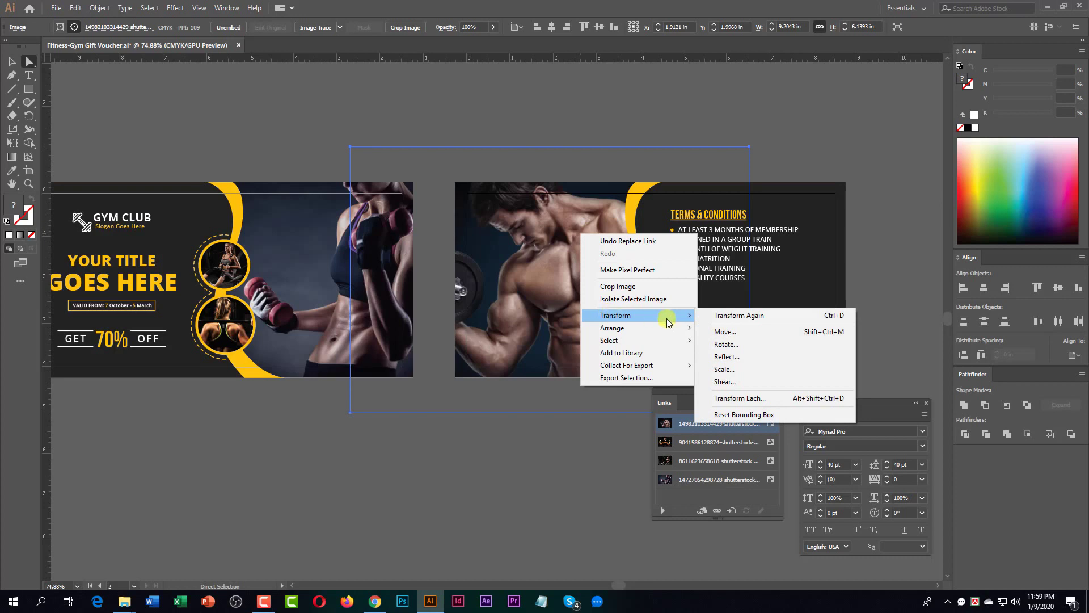
click(725, 356)
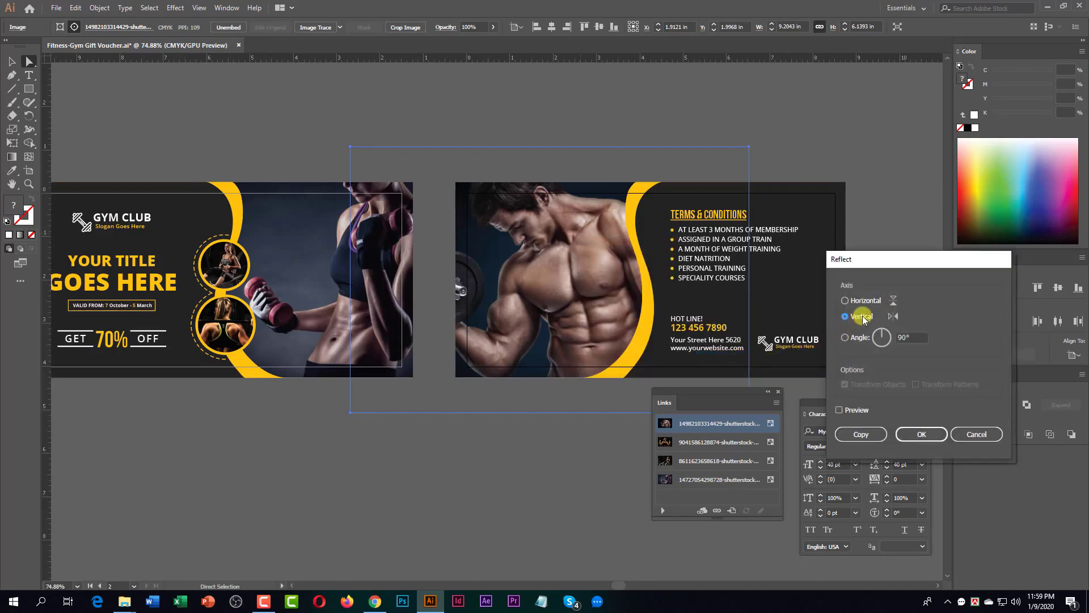
click(915, 434)
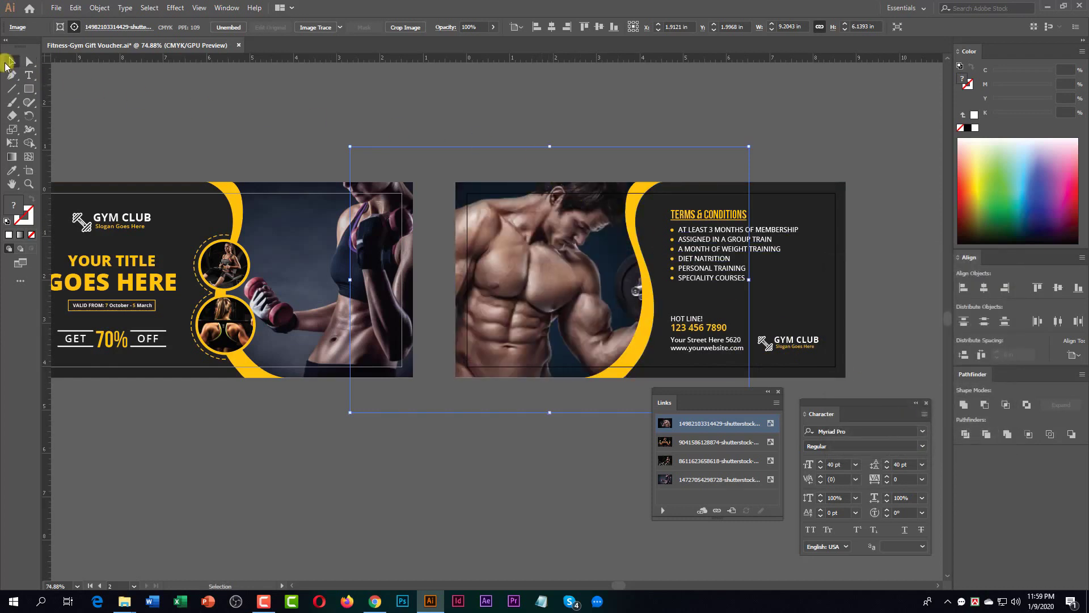
drag(550, 146, 550, 174)
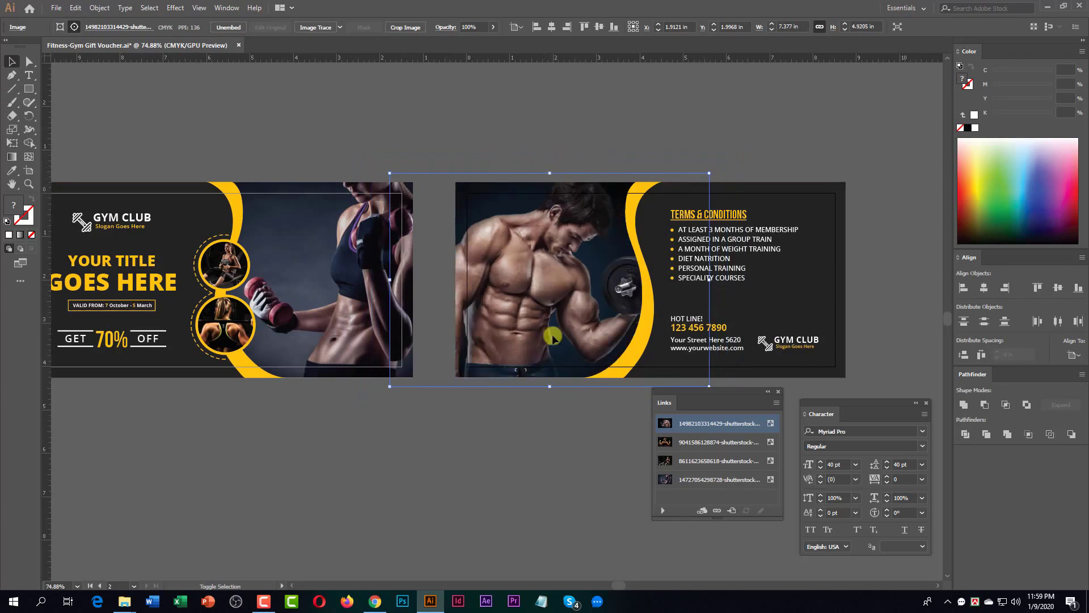
drag(548, 389, 545, 379)
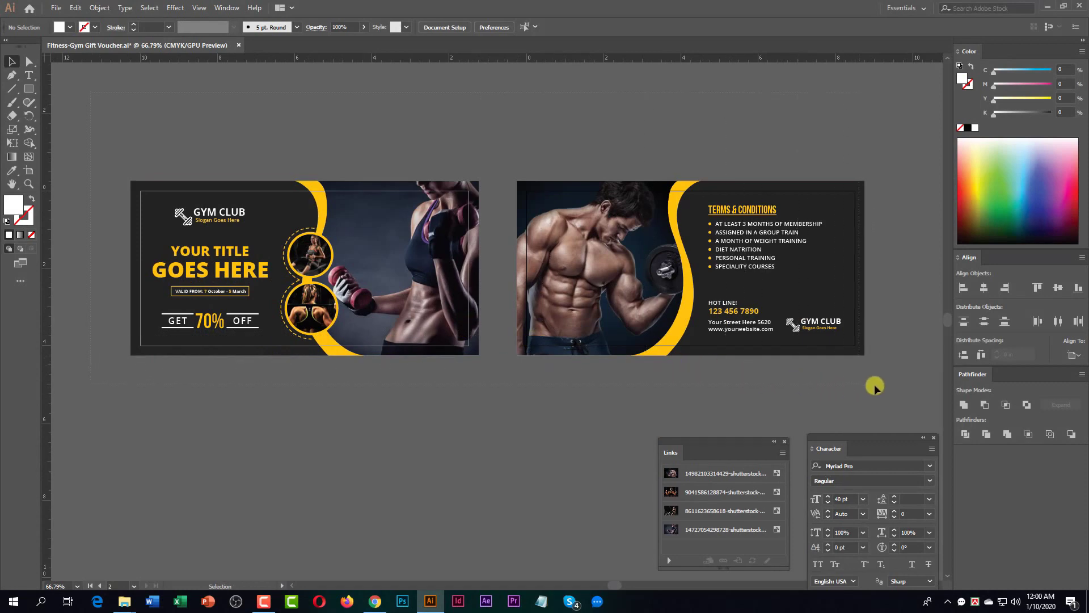
Select all artwork on both vouchers and use Recolor Artwork to change the yellow to teal, C 100, M 0, Y 45, K 0
key(ctrl+a)
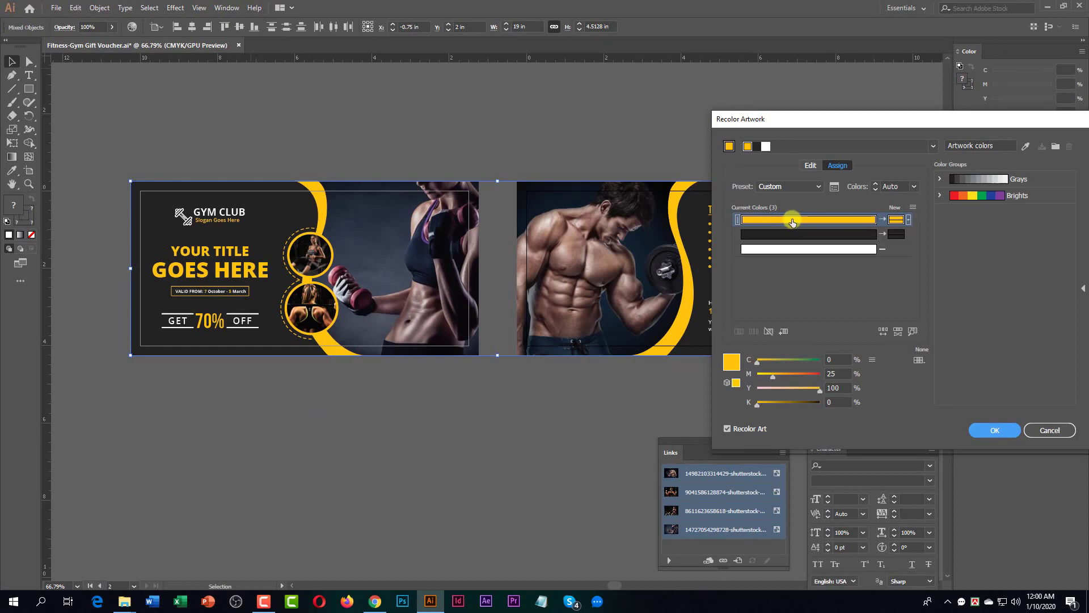
drag(797, 373, 838, 368)
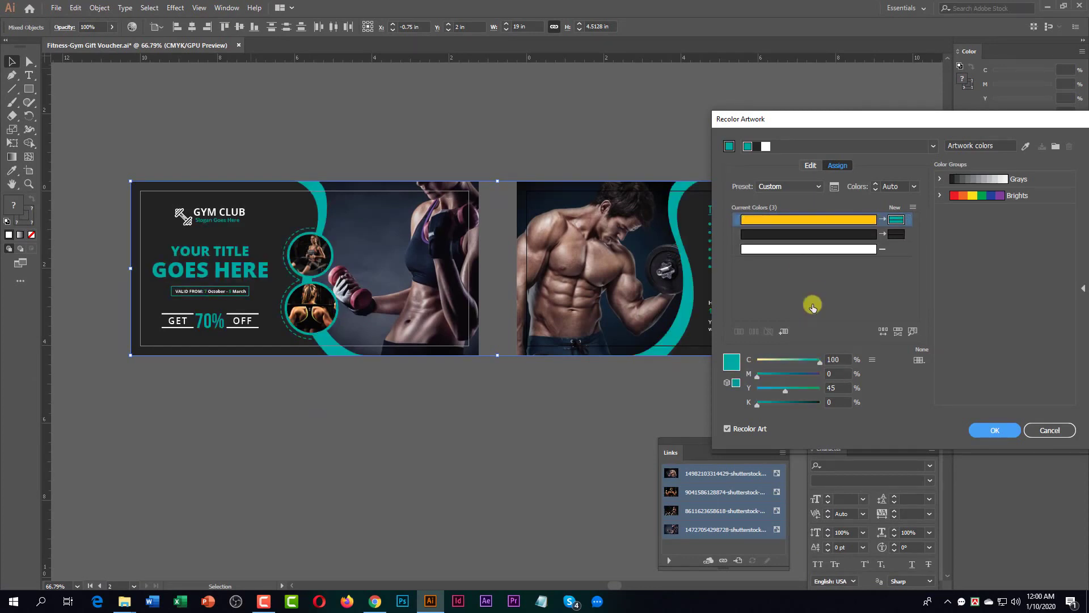
Recolor the artwork's dark background color to C 0, M 0, Y 0, K 91
click(779, 234)
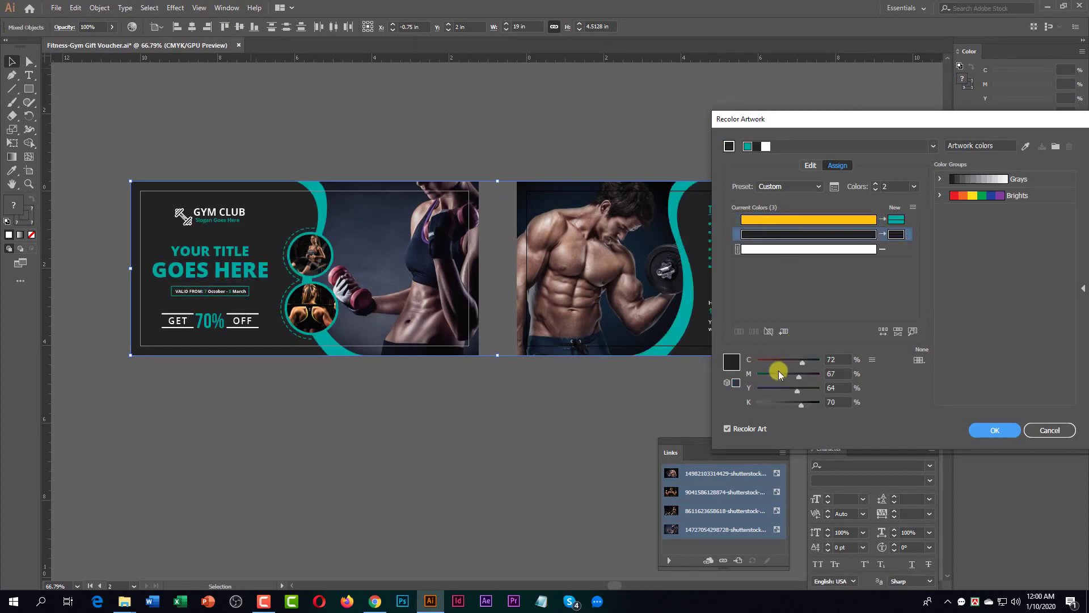
click(758, 391)
click(758, 405)
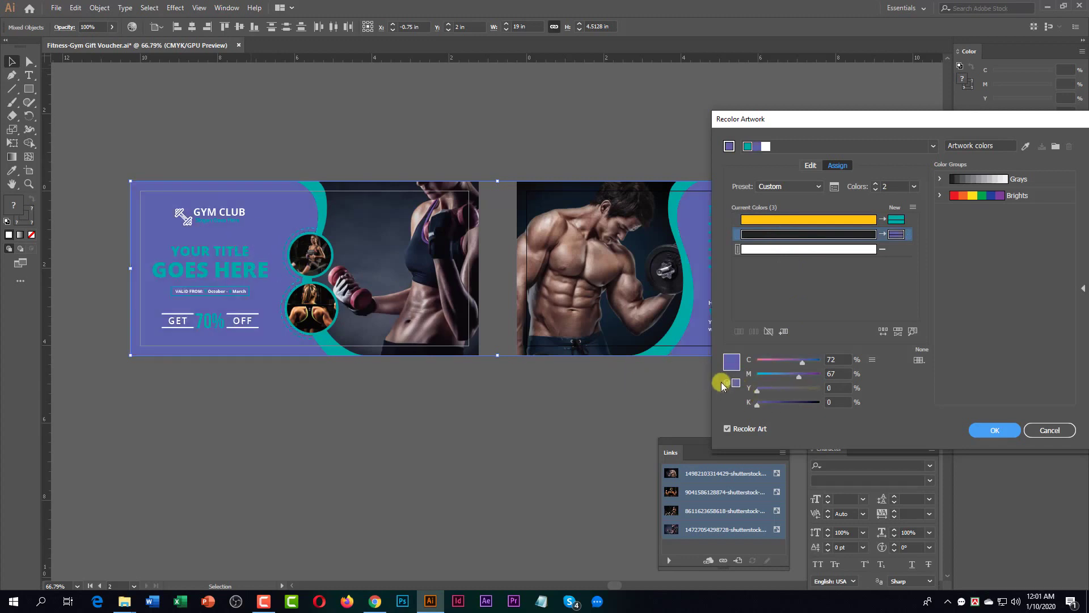
click(752, 377)
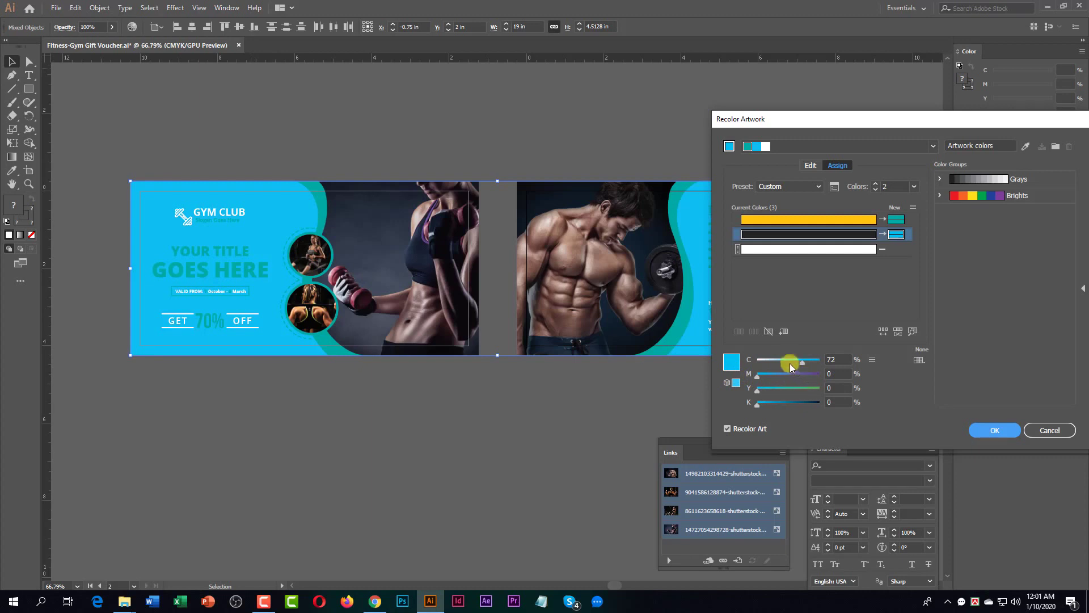
click(760, 361)
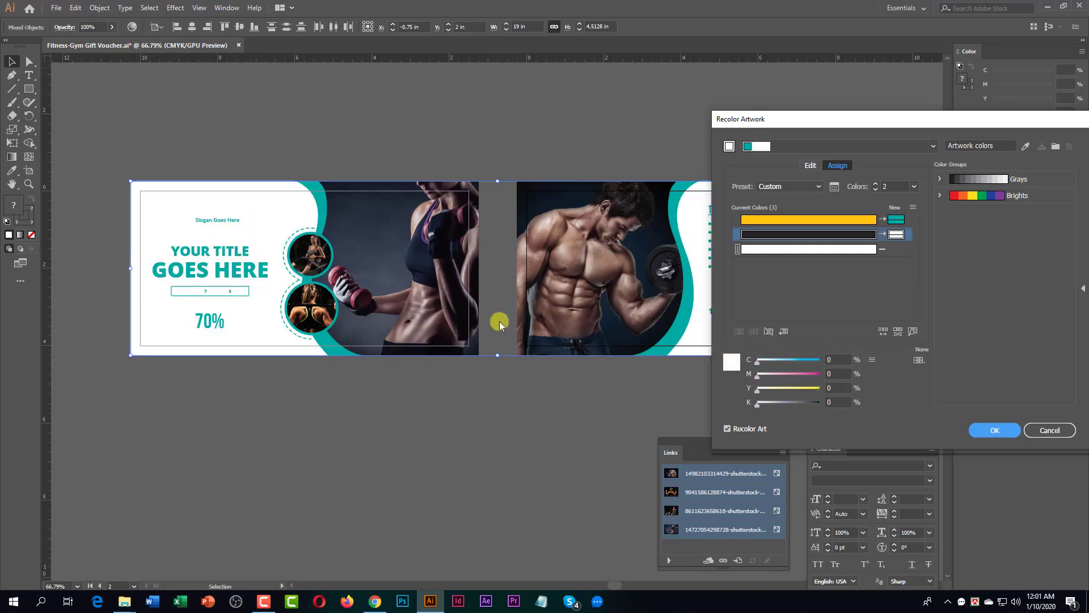
drag(757, 403, 816, 401)
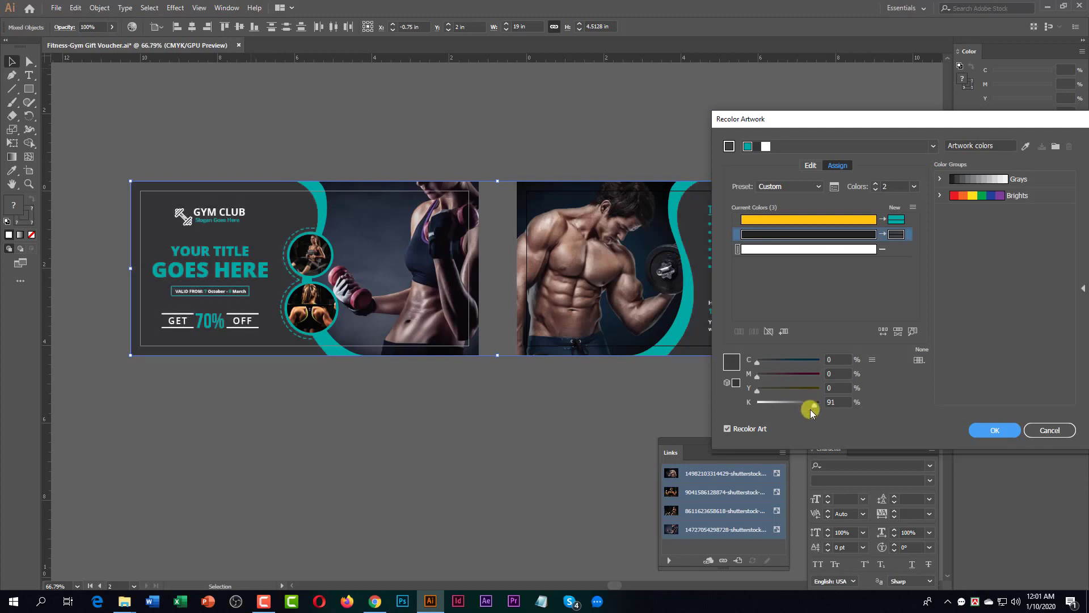
Recolor the accent color assigned to the original yellow to bright blue, C 74, M 0, Y 0, K 0, and apply the recoloring
click(770, 220)
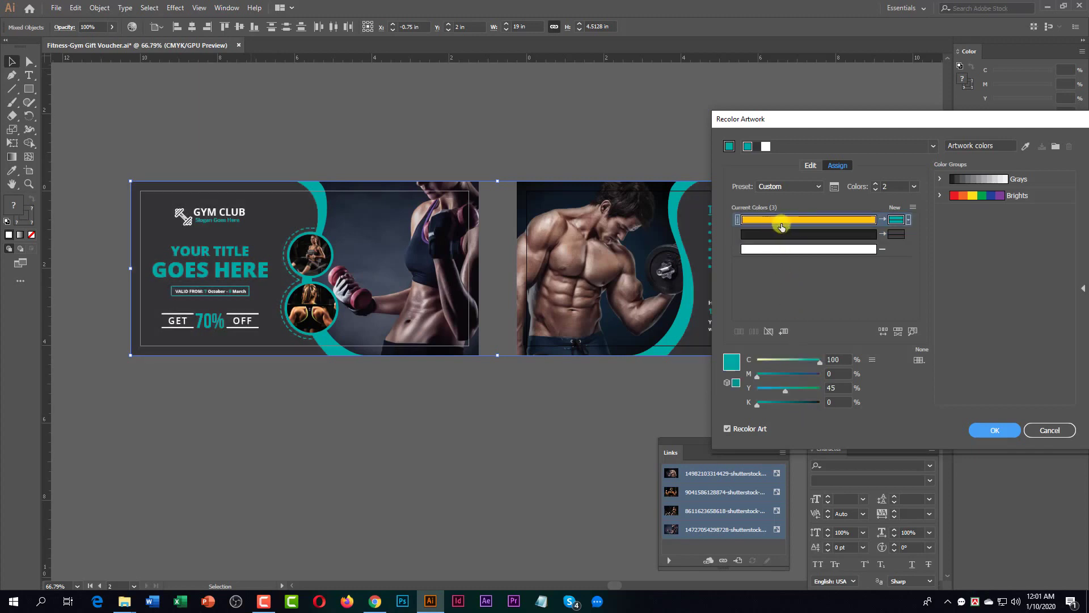
drag(787, 391, 833, 375)
click(791, 359)
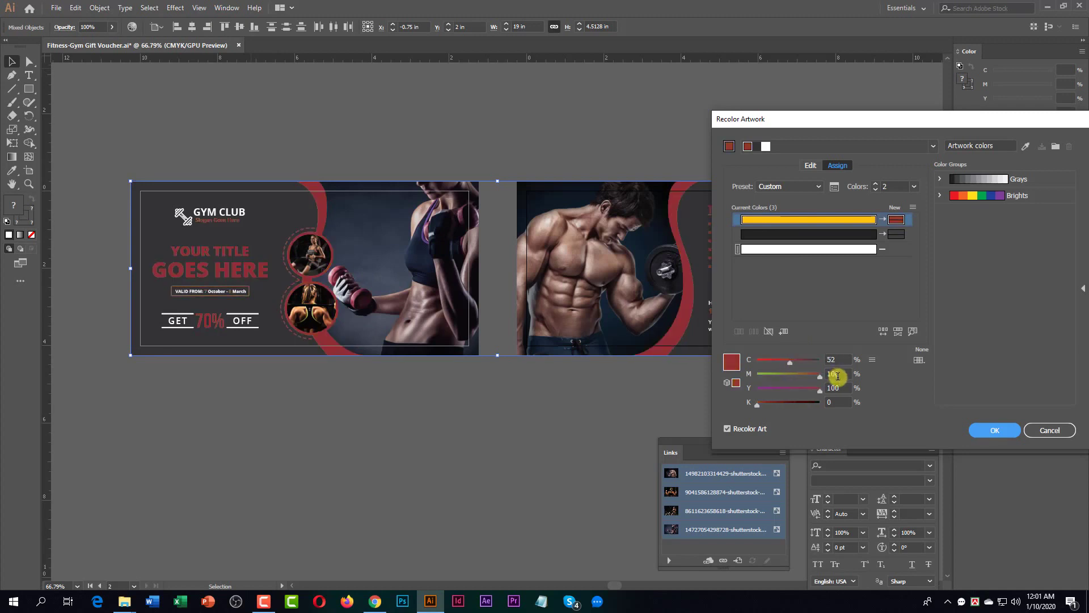
click(762, 373)
click(787, 388)
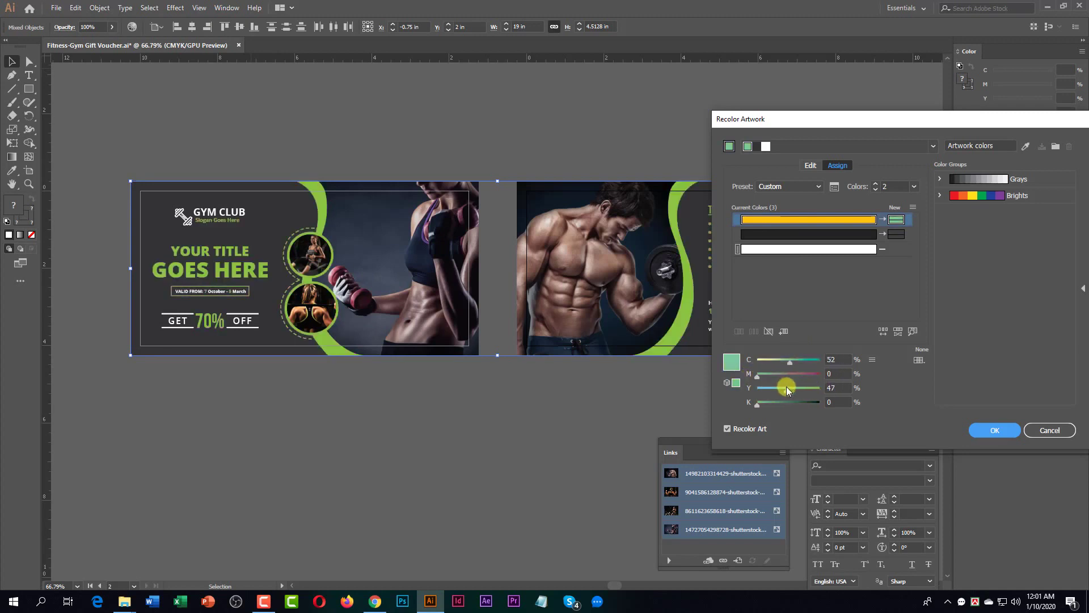
drag(788, 388, 748, 392)
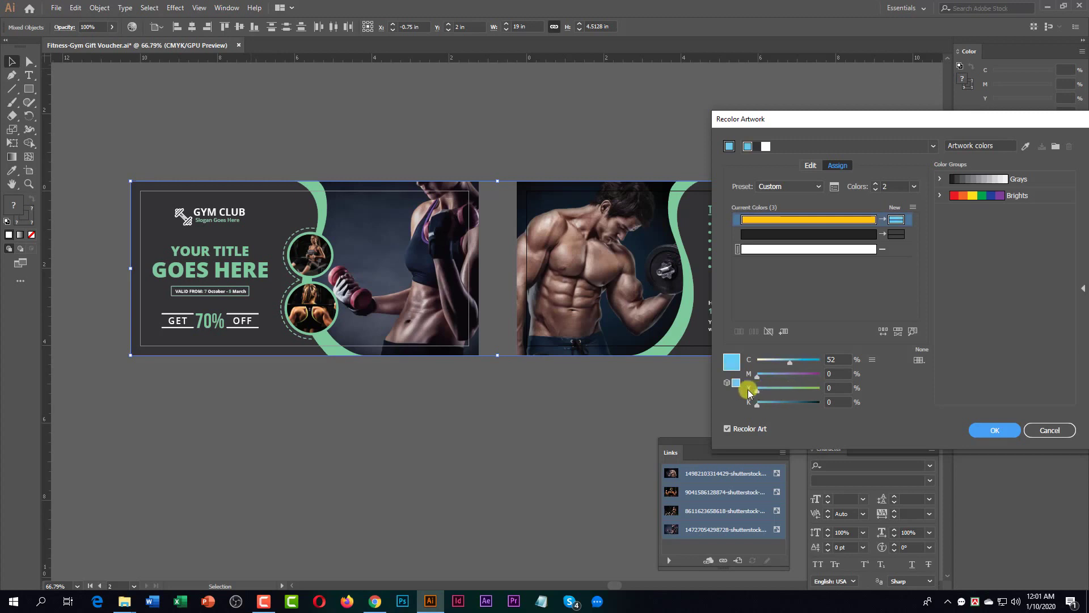
drag(792, 359, 803, 360)
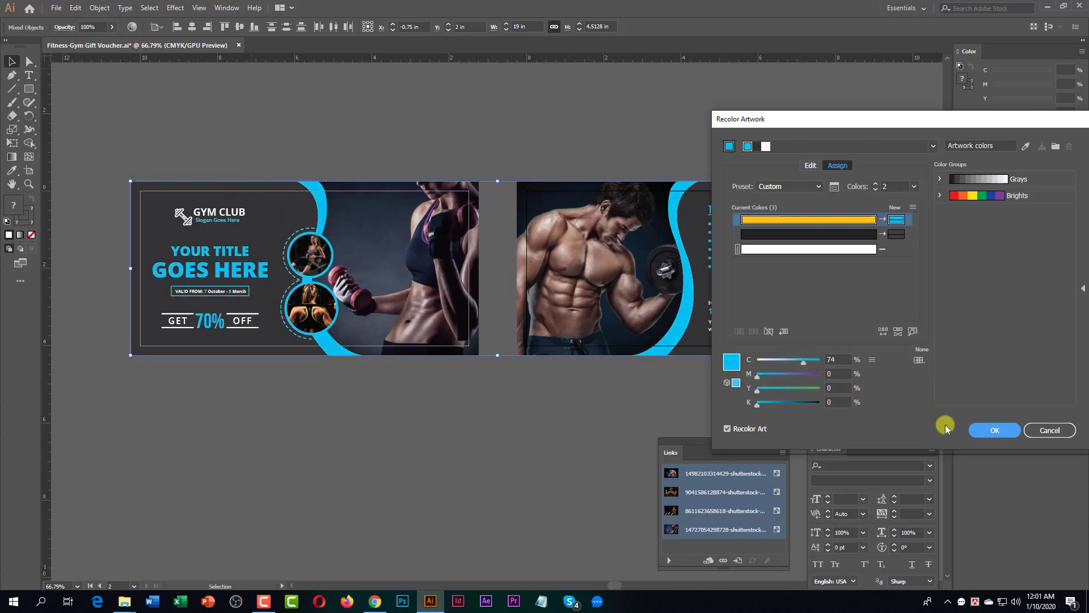
click(994, 431)
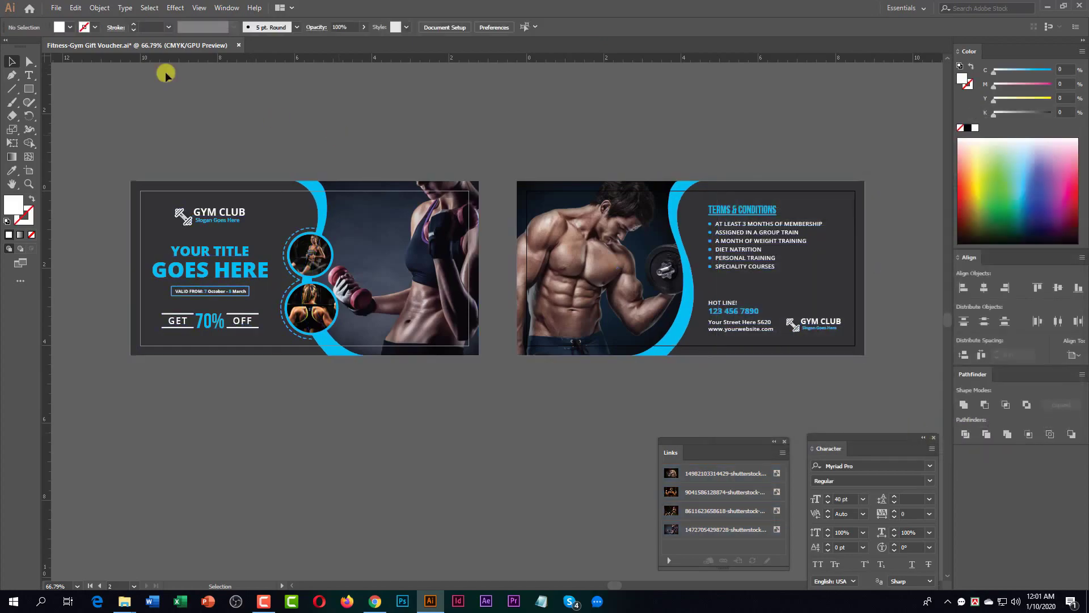
Save the Illustrator document, and set up a separate save as Adobe PDF named "Fitness-Gym Gift Voucher Print Ready file"
click(57, 8)
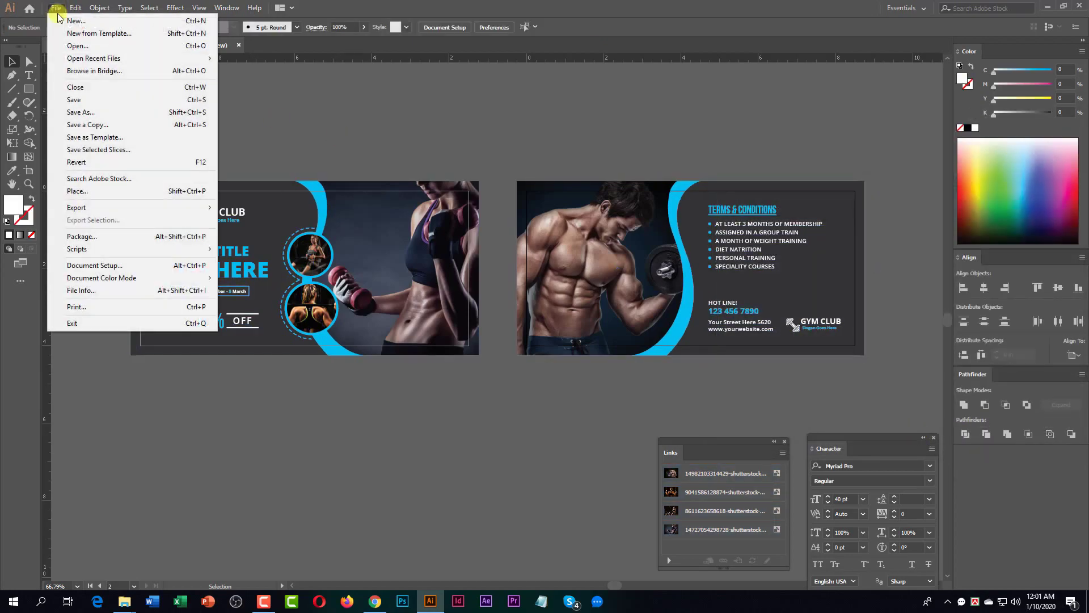
click(77, 99)
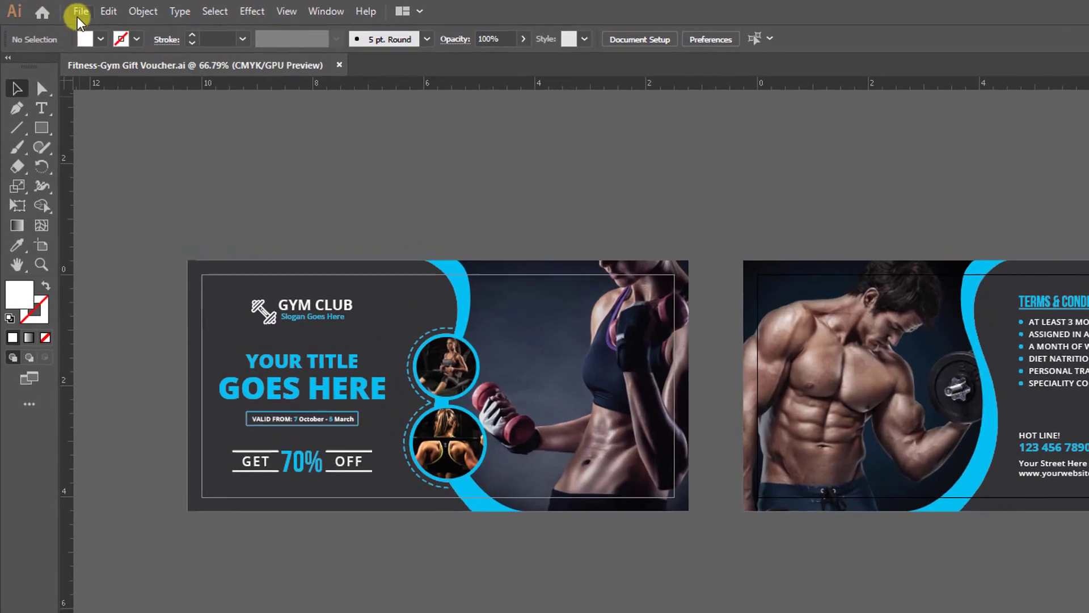
click(56, 8)
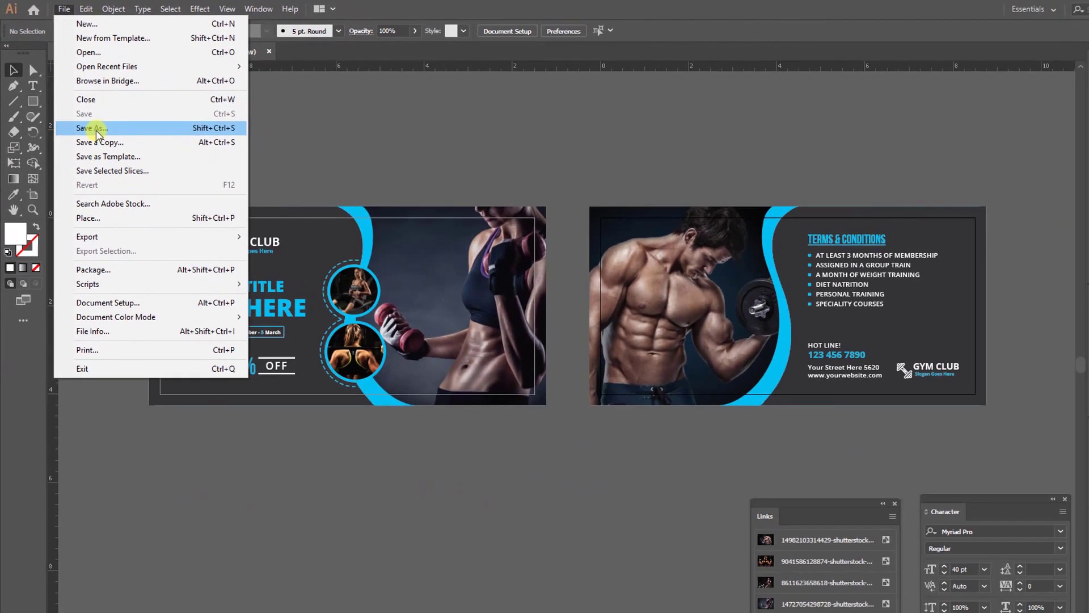
click(97, 131)
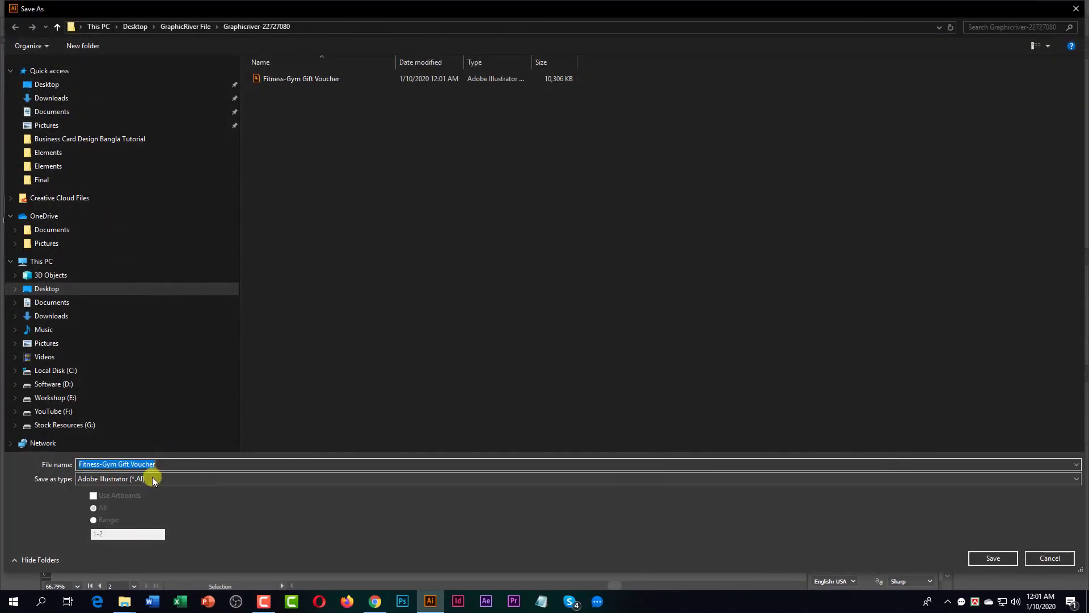
drag(167, 464, 128, 464)
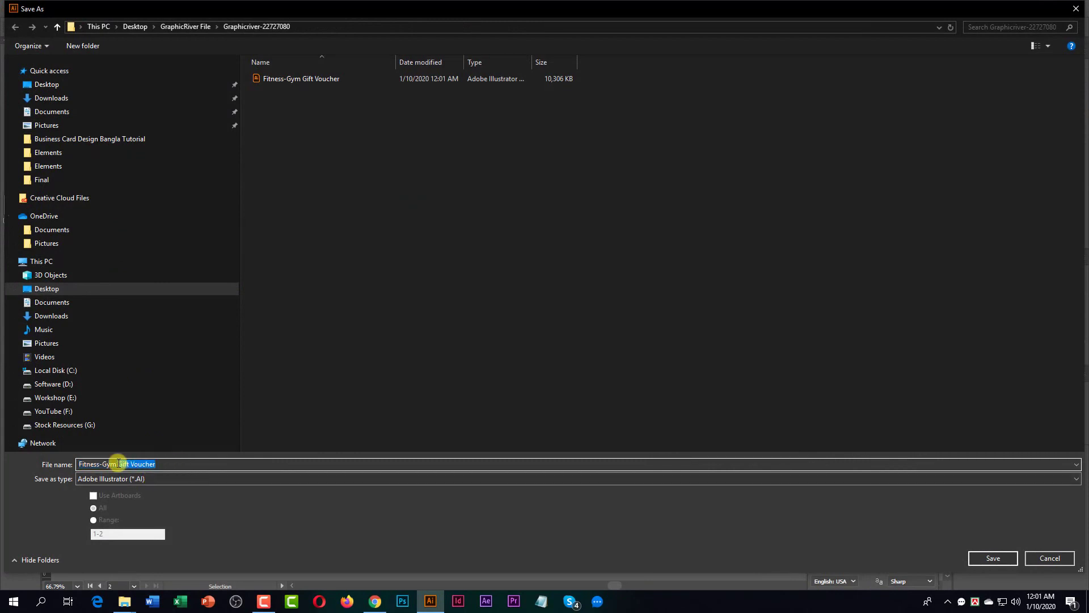
click(170, 465)
text(Print Ready file)
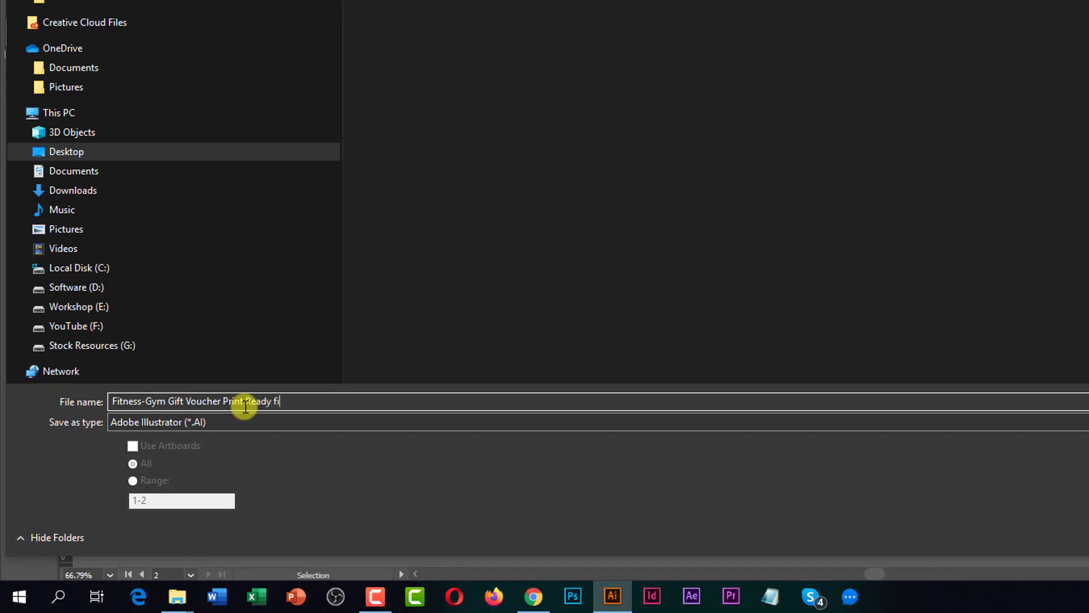
click(219, 424)
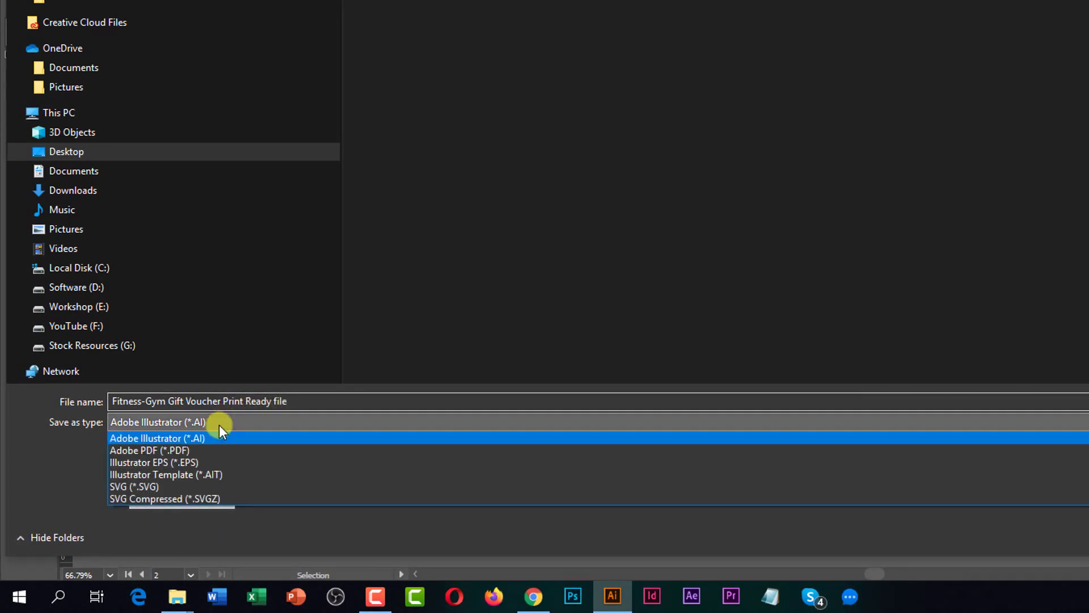
click(178, 451)
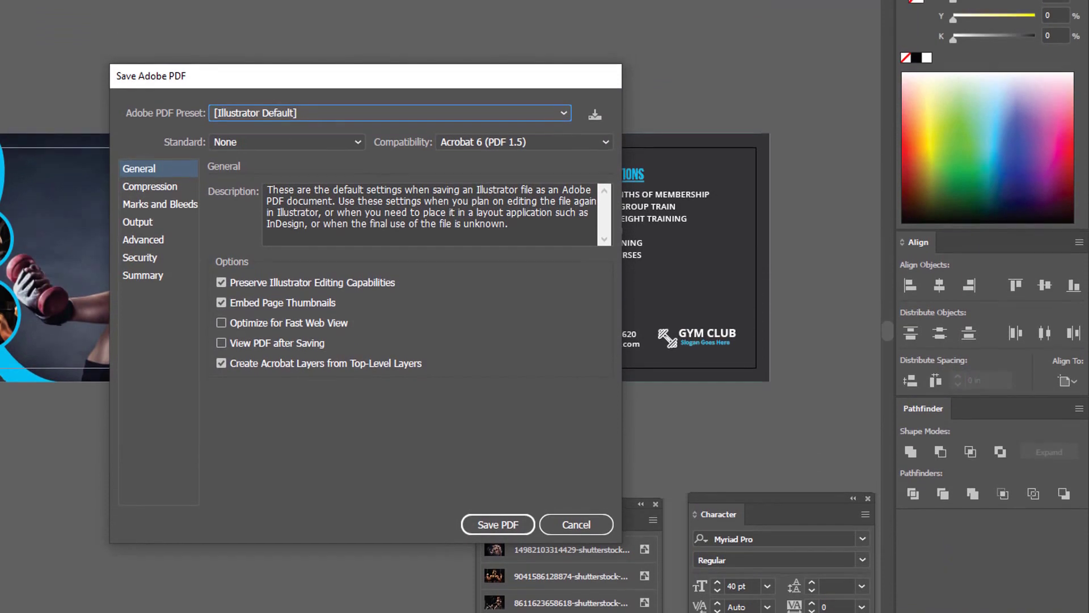
Save the PDF with the High Quality Print preset, enabling Trim Marks and Use Document Bleed Settings
click(287, 112)
click(278, 172)
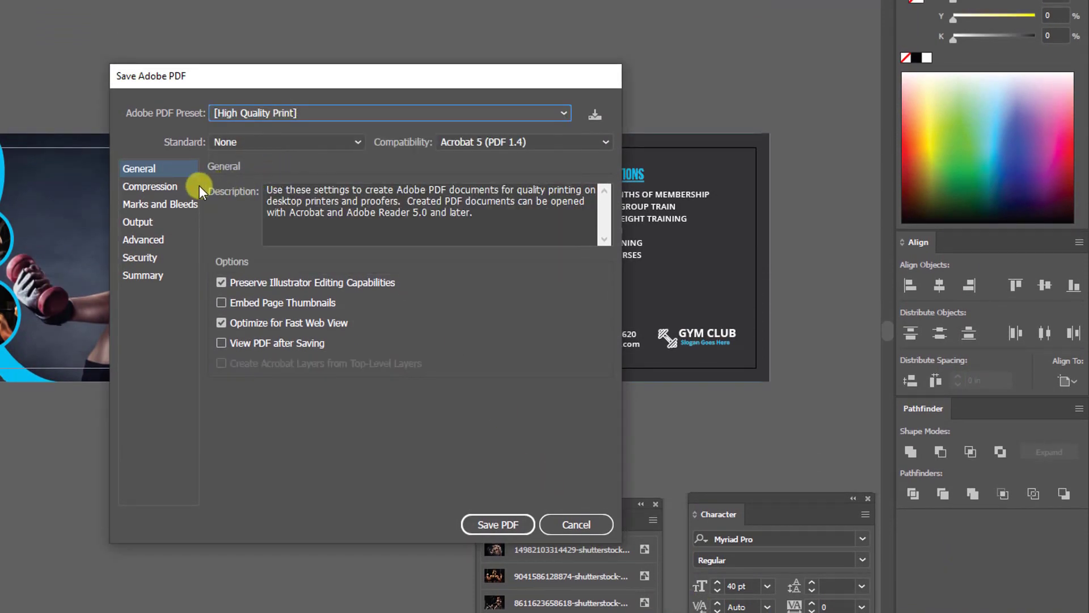
click(144, 205)
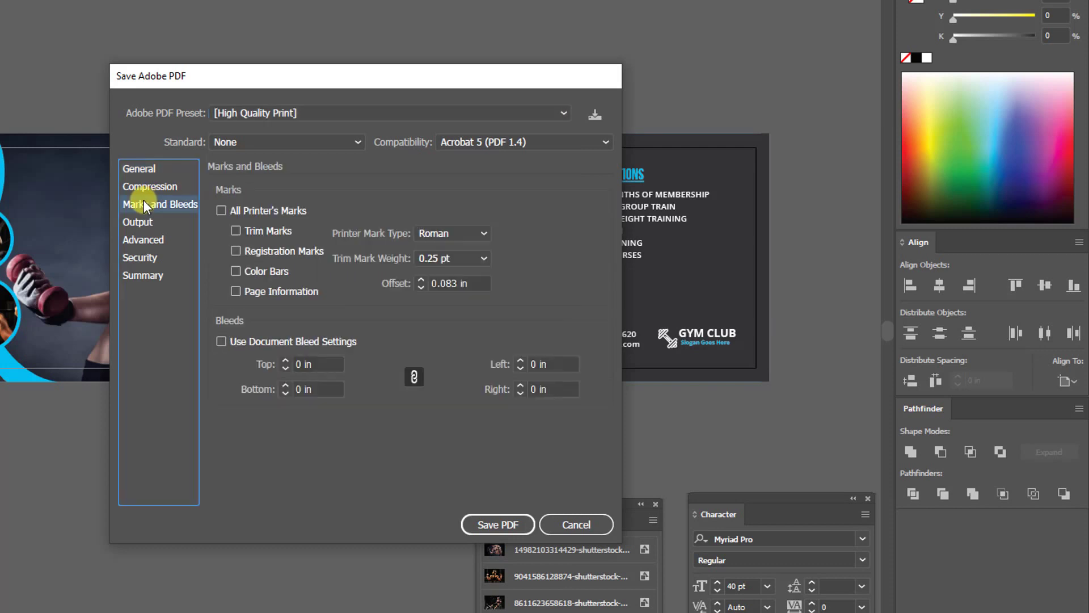
click(236, 231)
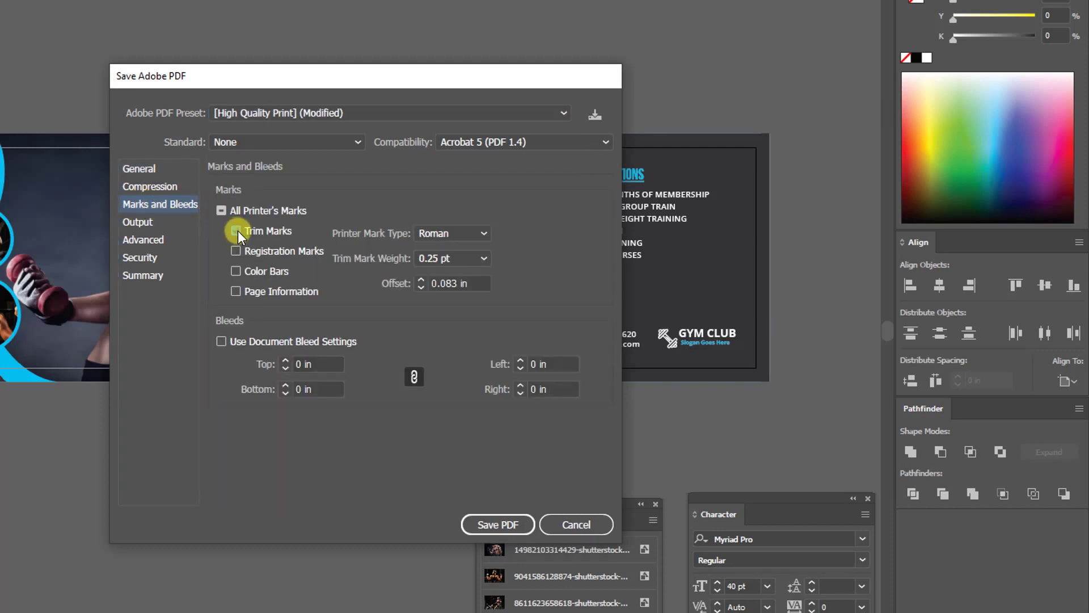
click(222, 343)
click(167, 204)
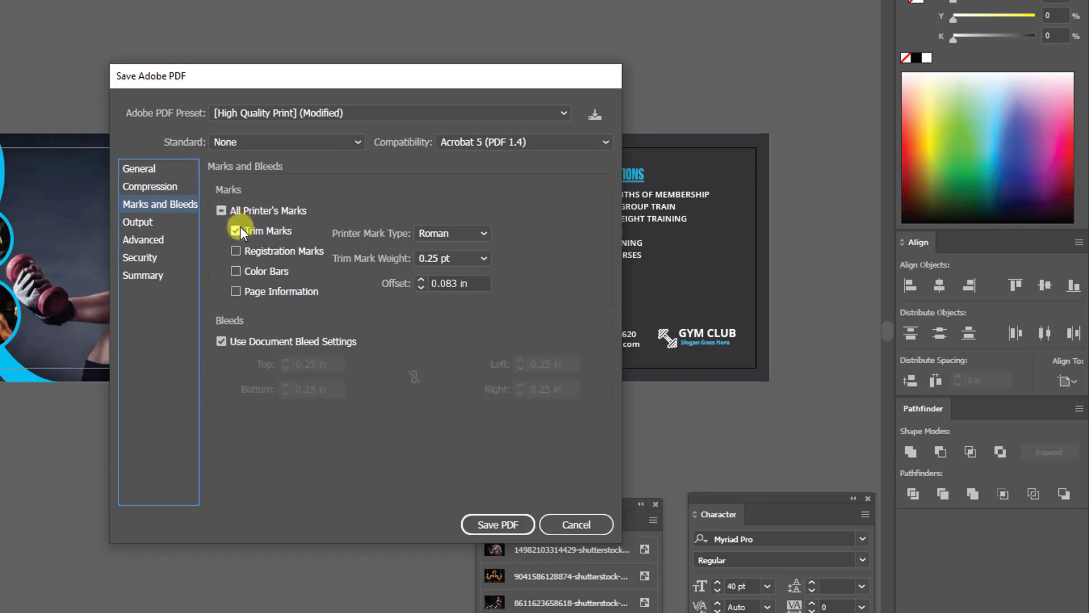
click(489, 526)
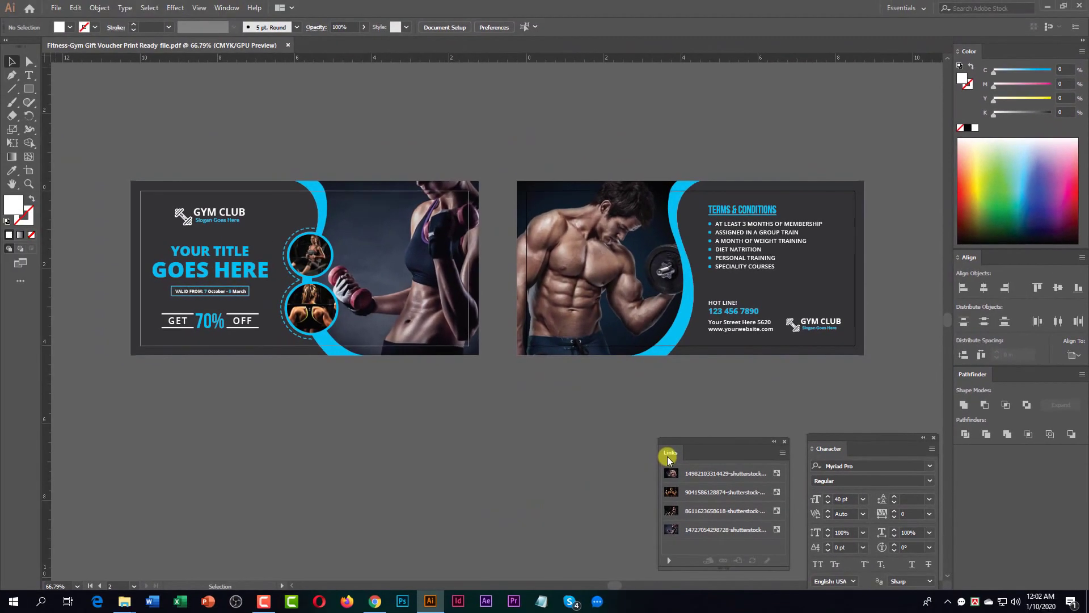
Close the voucher document, and preview the saved Fitness-Gym Gift Voucher Illustrator file in the Graphicriver-22727080 folder in File Explorer
click(287, 44)
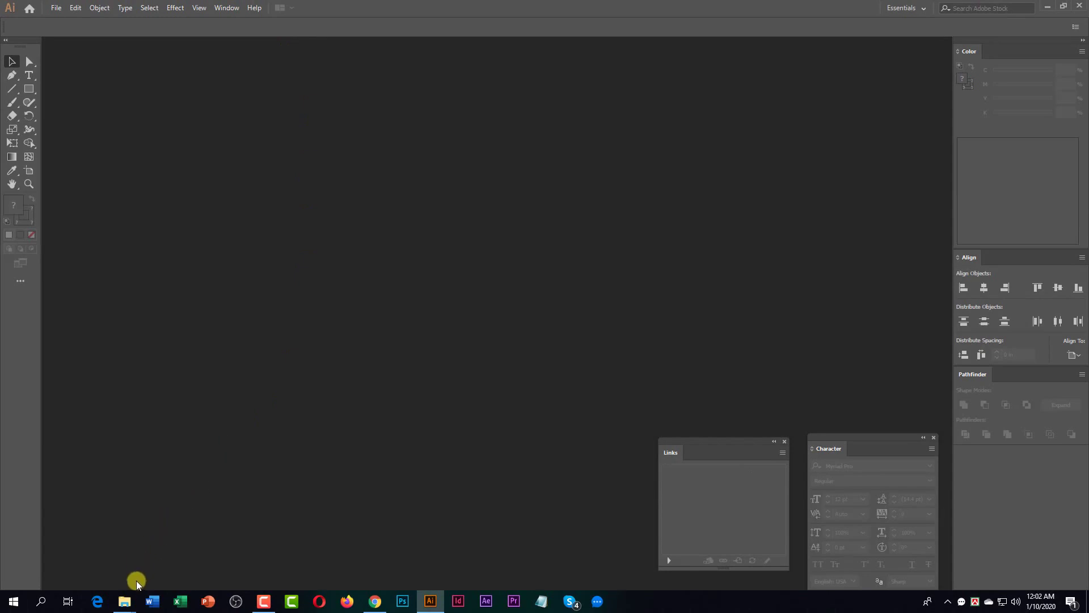
mouse_move(124, 601)
click(106, 551)
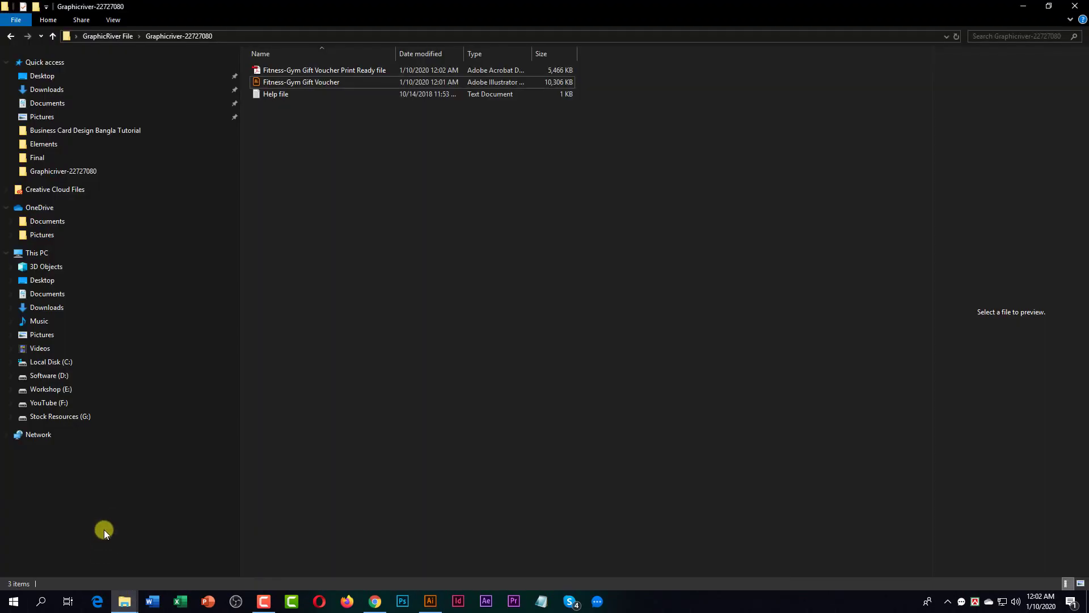
click(301, 85)
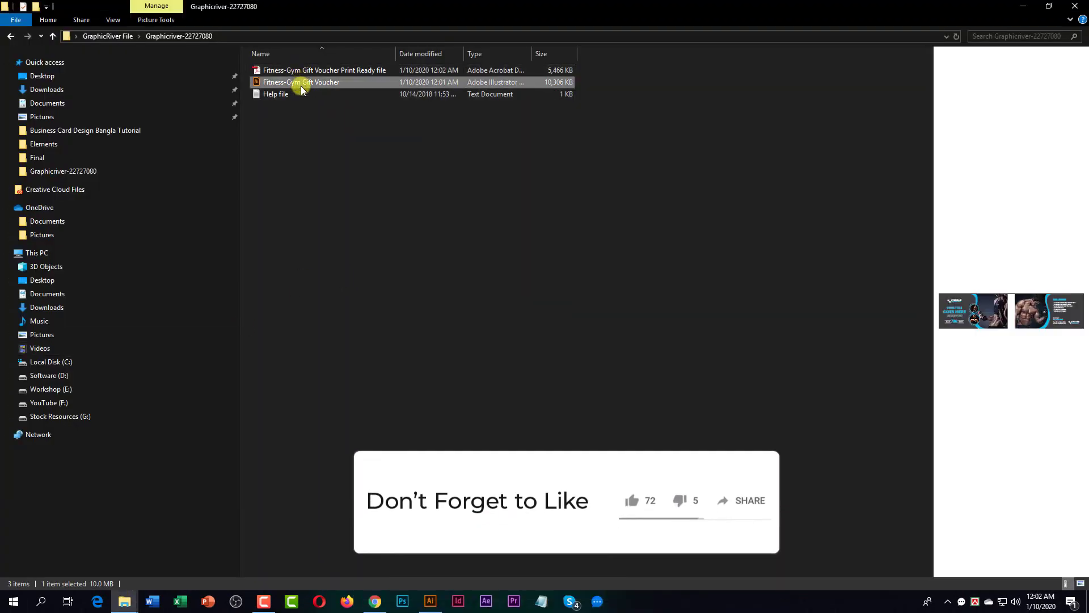